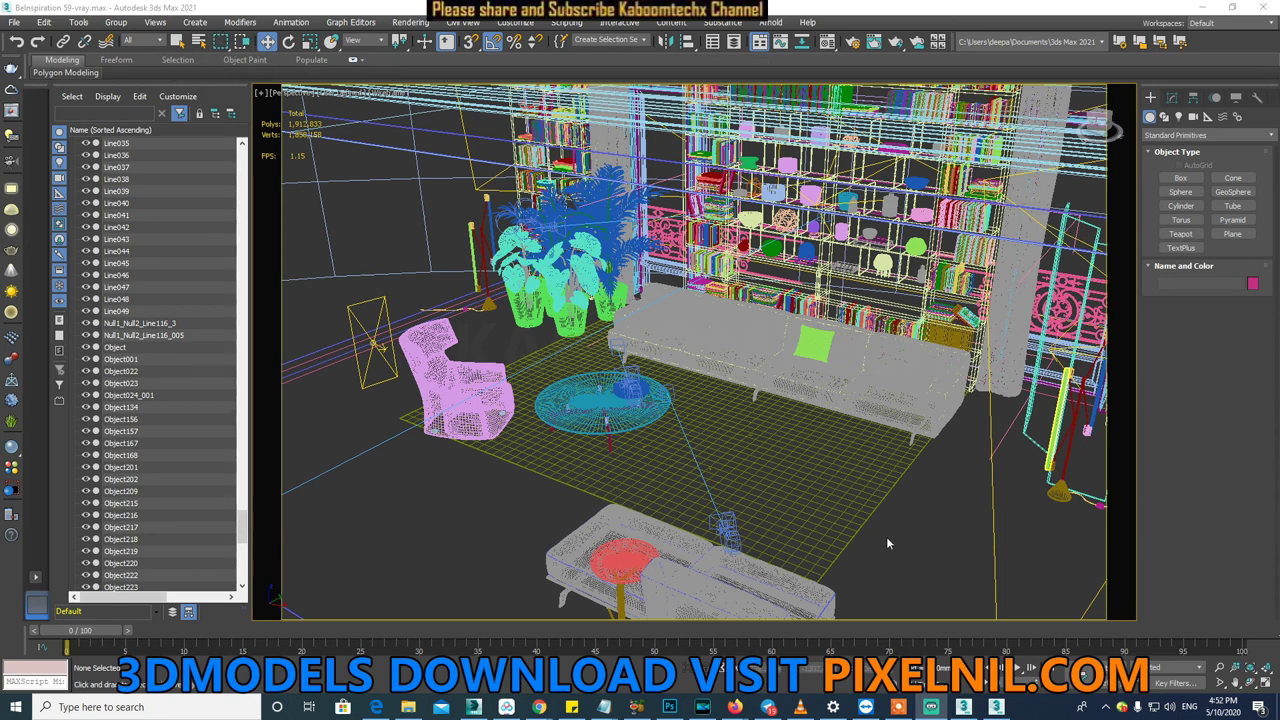
- Switch between the two open 3ds Max windows using the taskbar icons
left_click(975, 708)
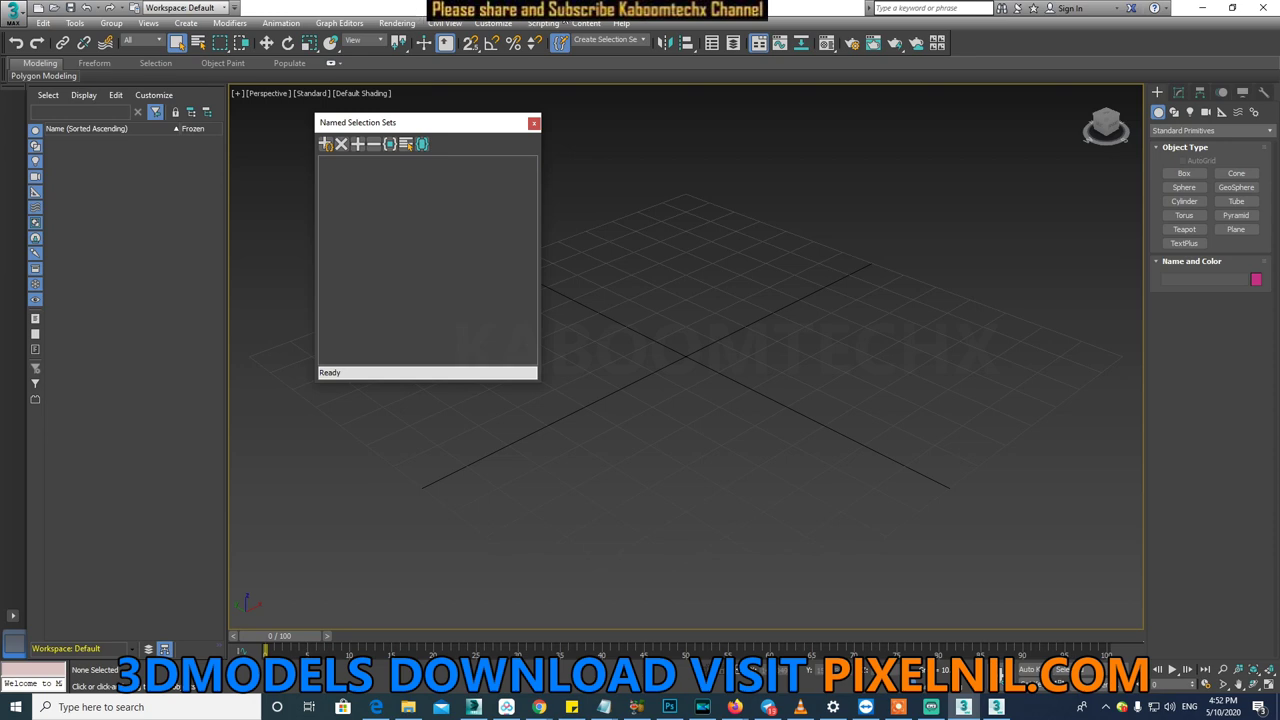
left_click(474, 707)
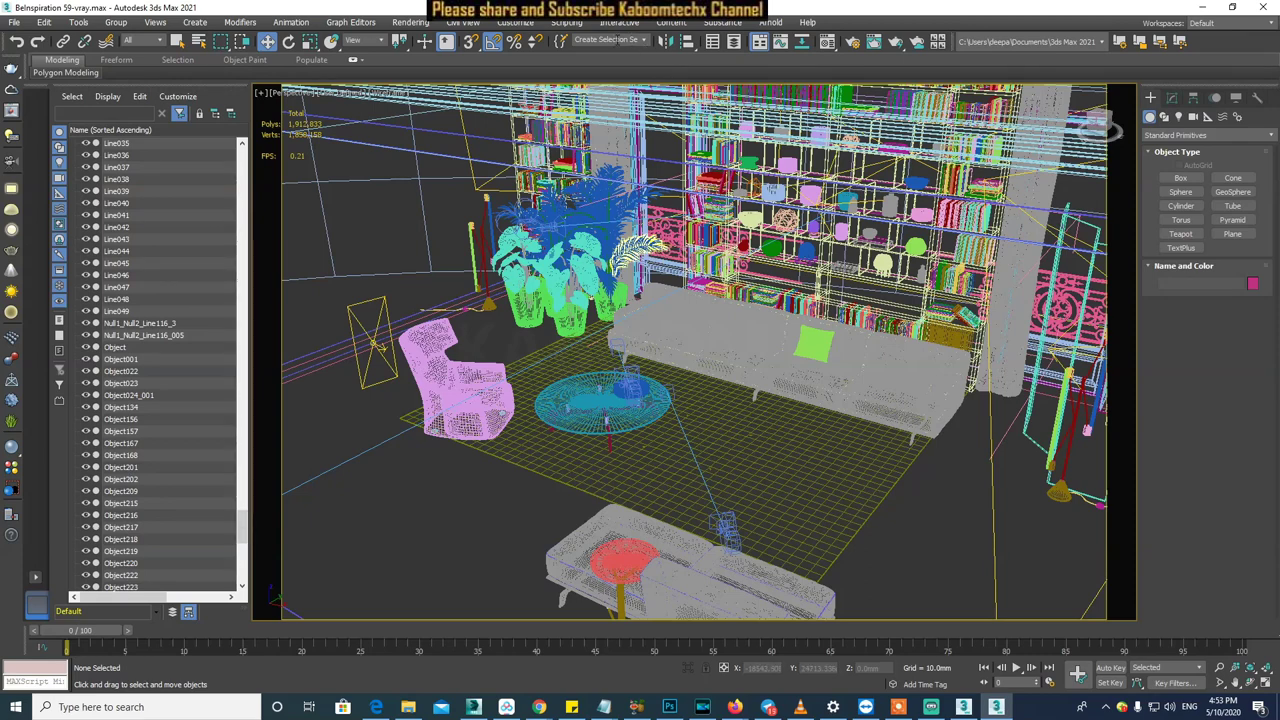
mouse_move(605, 41)
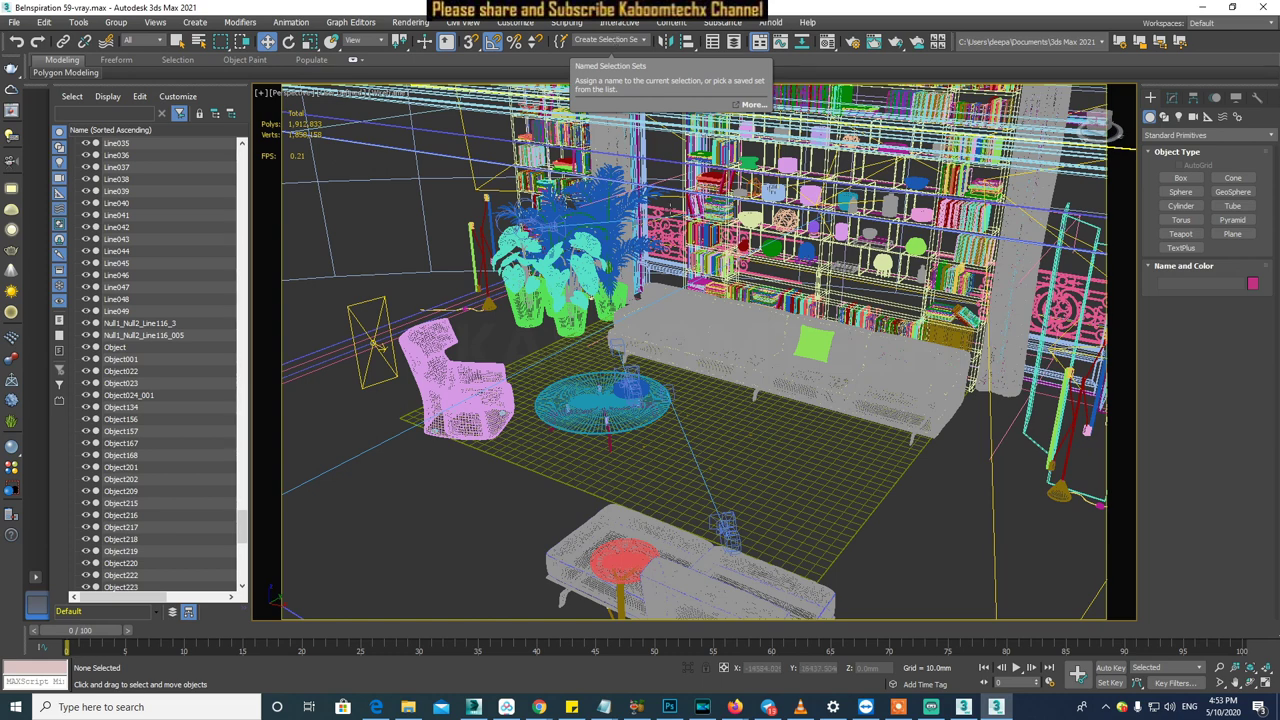
- Select the long sofa group Group046 in the living-room scene
left_click(761, 334)
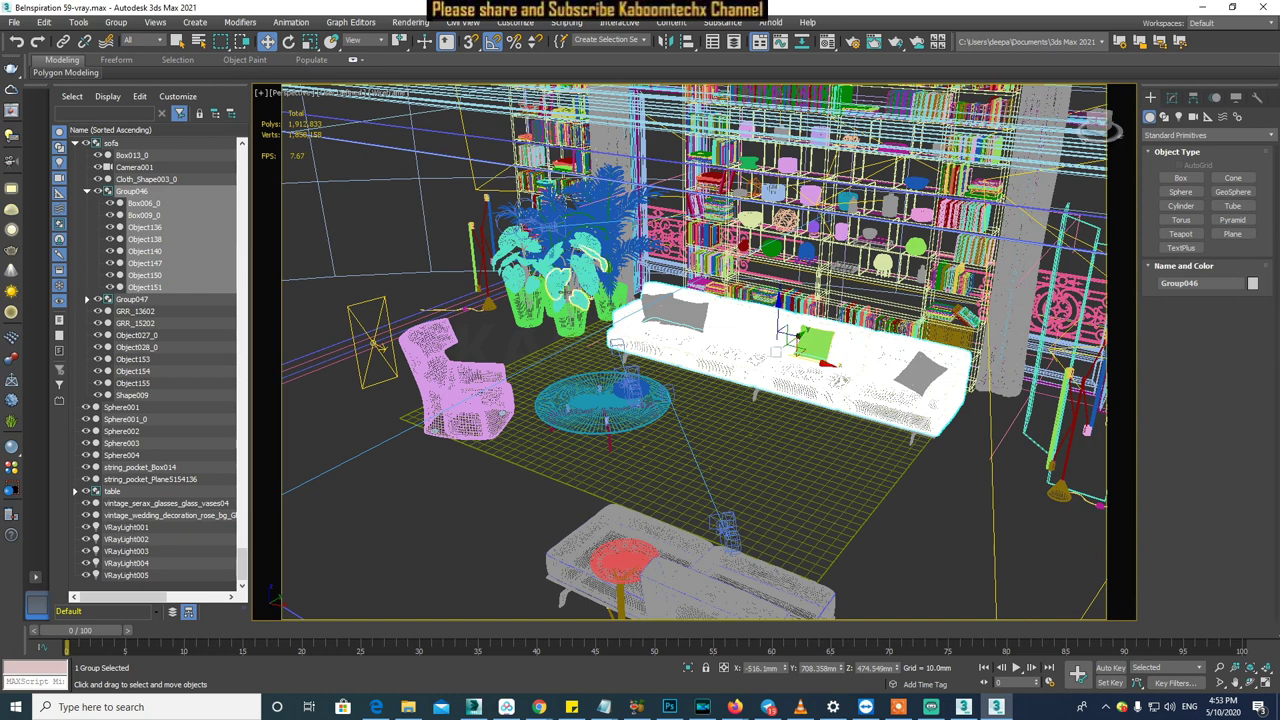
- Inspect Line036 and Camera003, then select armchair parts A1 and A2 together
left_click(562, 296)
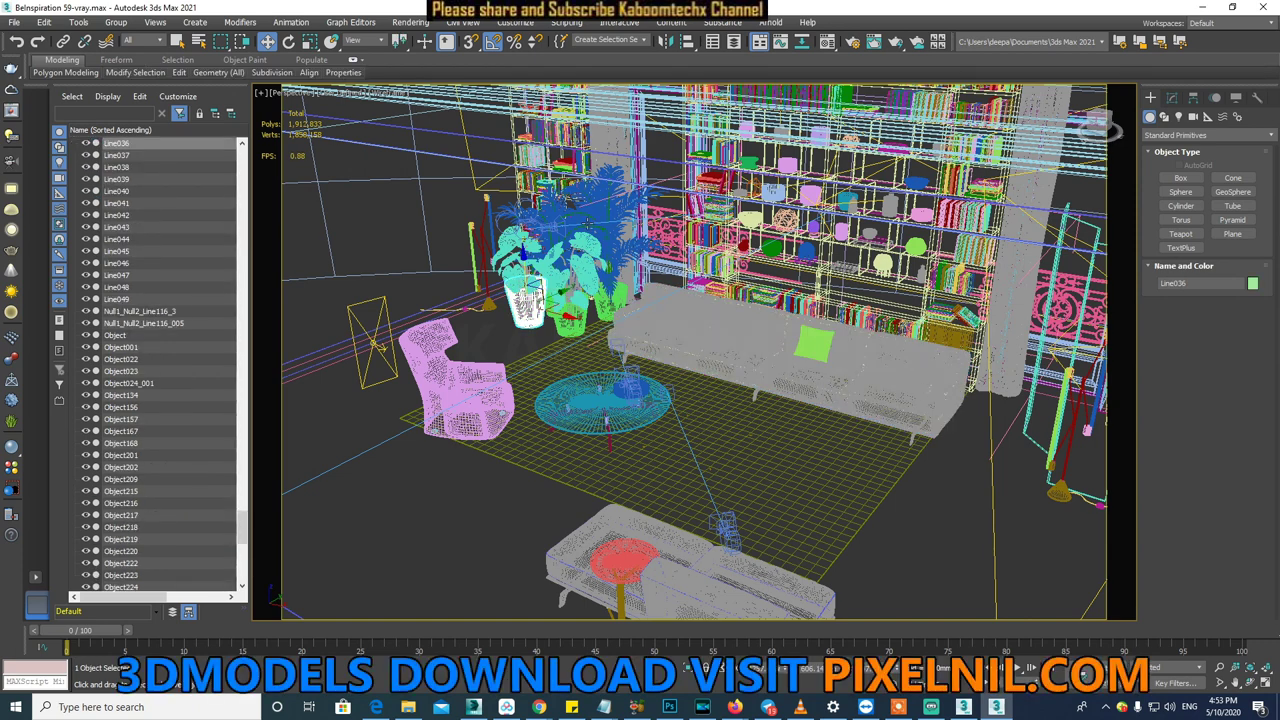
left_click(627, 384)
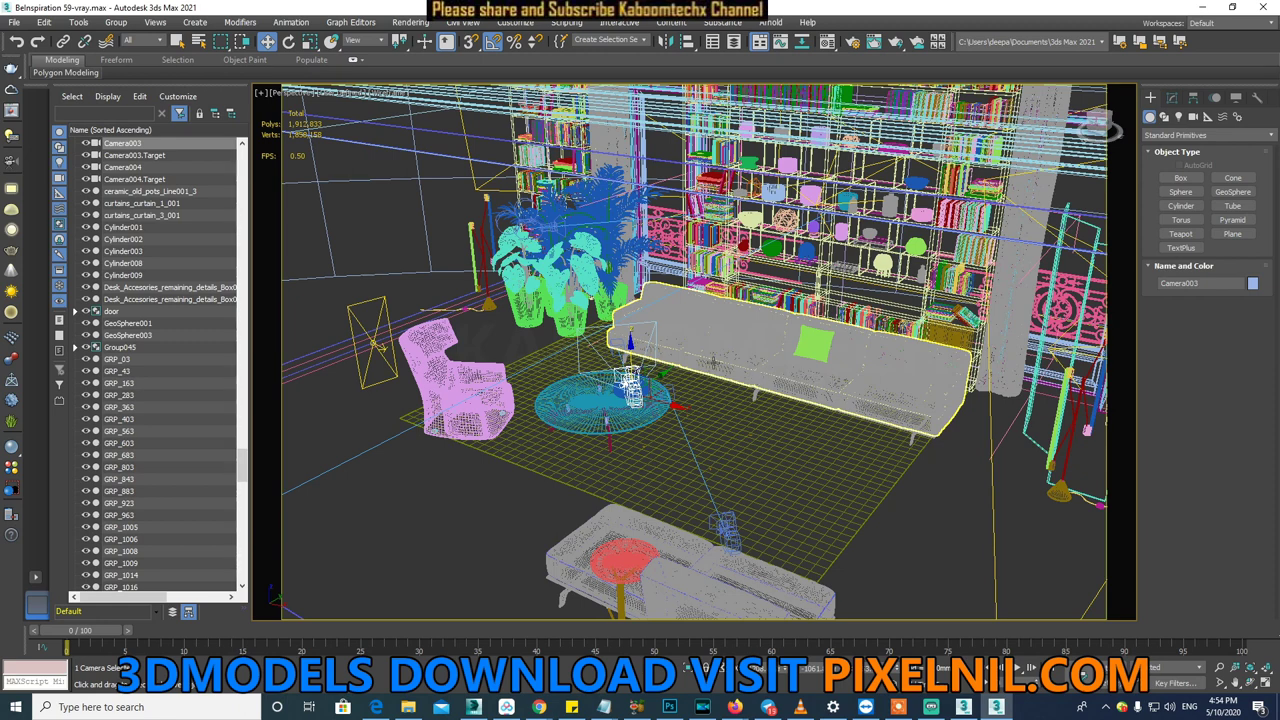
left_click(496, 415)
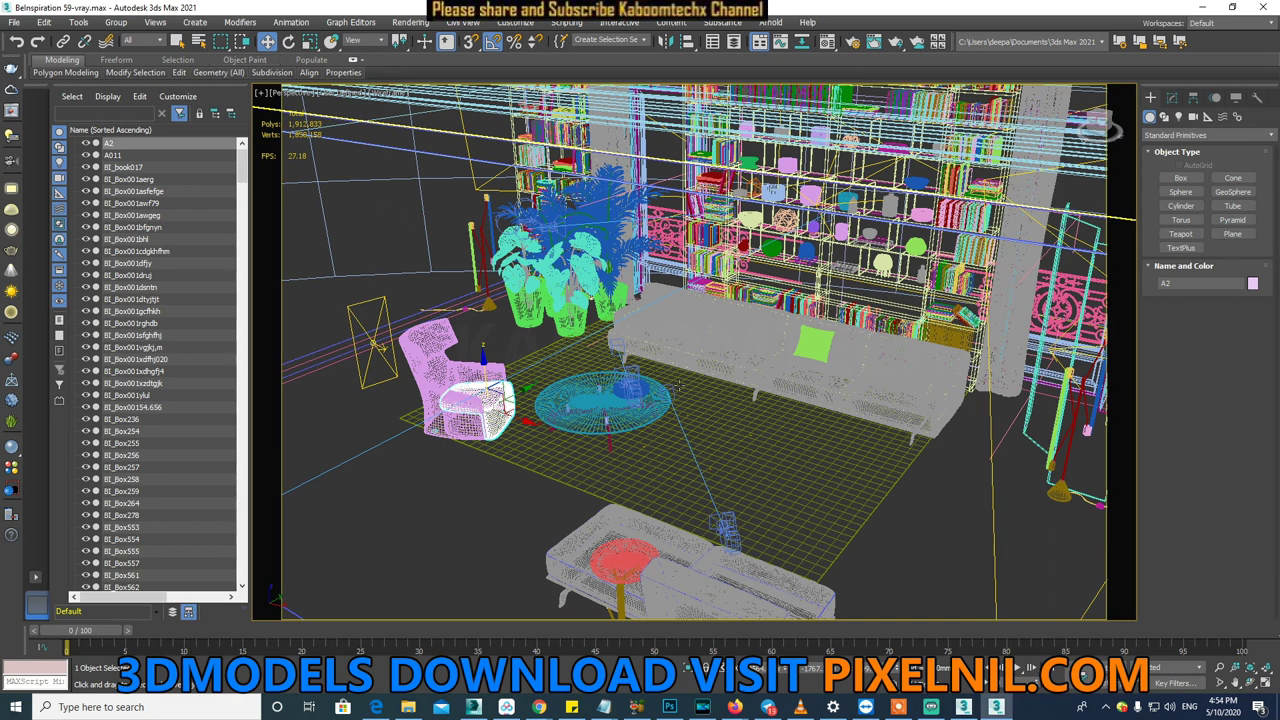
left_click(464, 362)
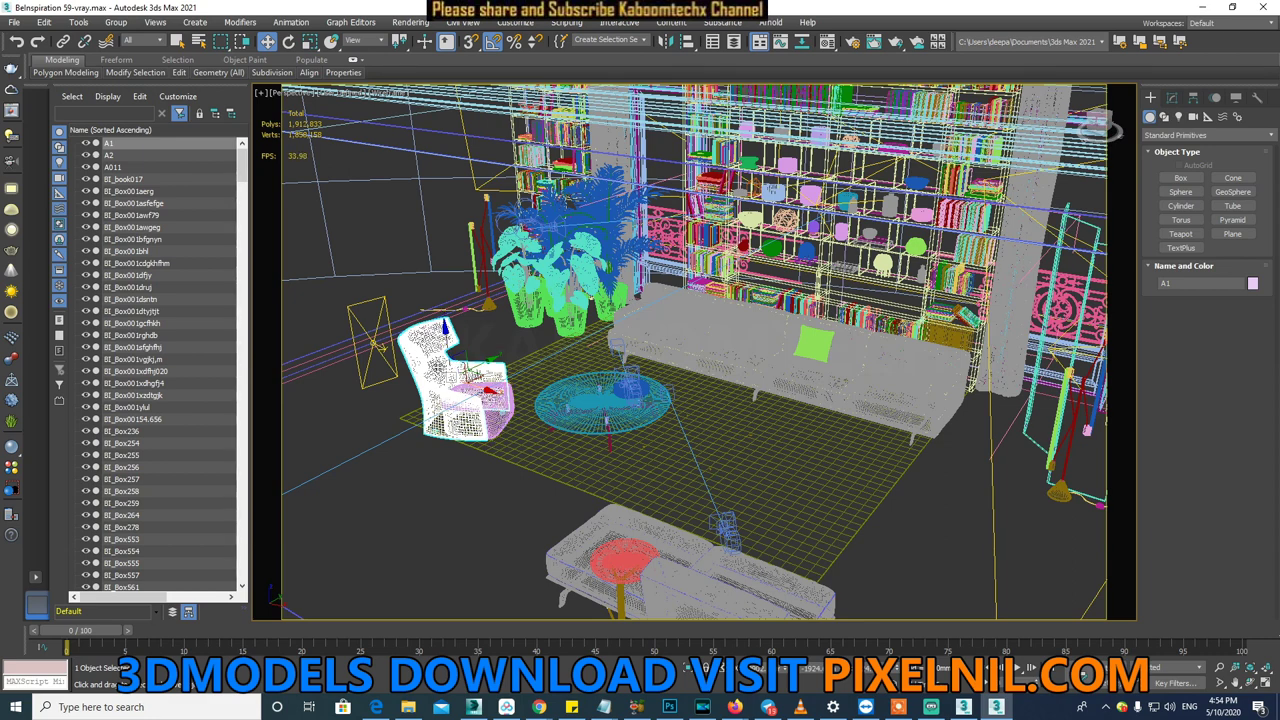
left_click(499, 397, "ctrl")
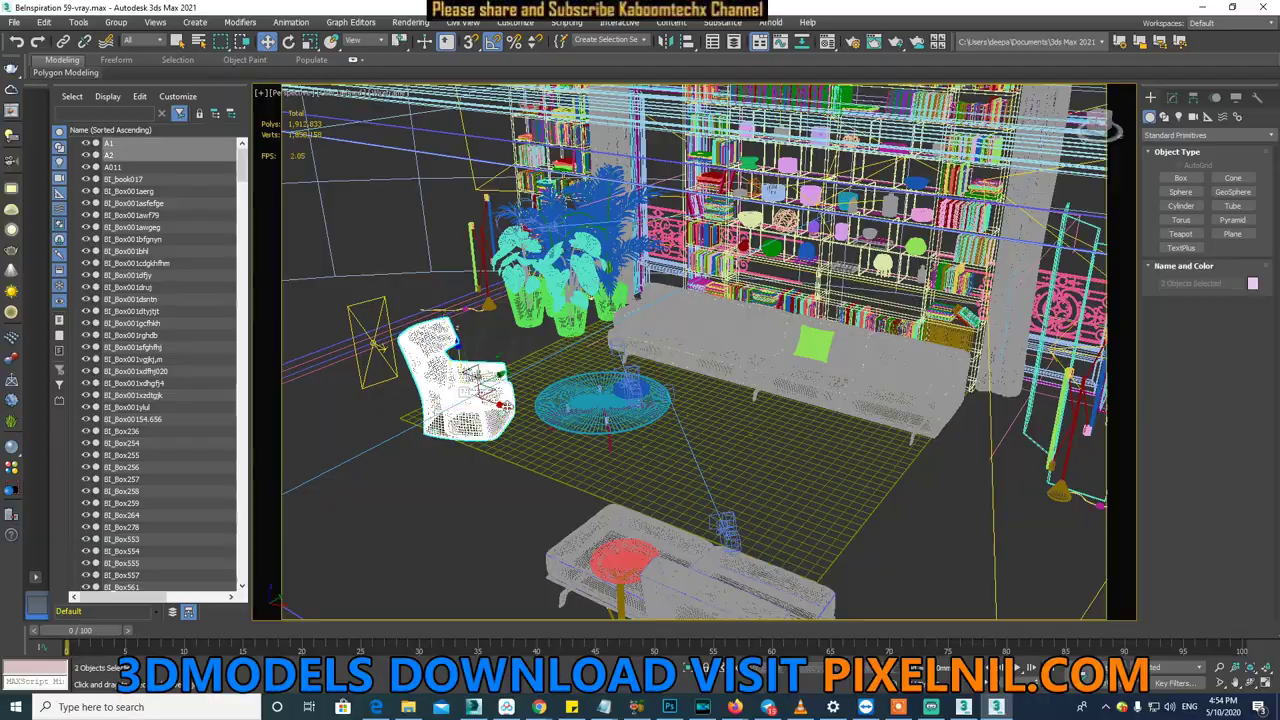
- Zoom in on the armchair and group its two parts as Group048
scroll(500, 400, "up", 3)
scroll(503, 405, "up", 3)
scroll(503, 405, "up", 2)
scroll(503, 410, "up", 3)
mouse_move(503, 414)
middle_mouse_down()
mouse_move(775, 475)
mouse_move(670, 422)
mouse_move(610, 340)
middle_mouse_up()
scroll(737, 455, "up", 2)
left_click(115, 22)
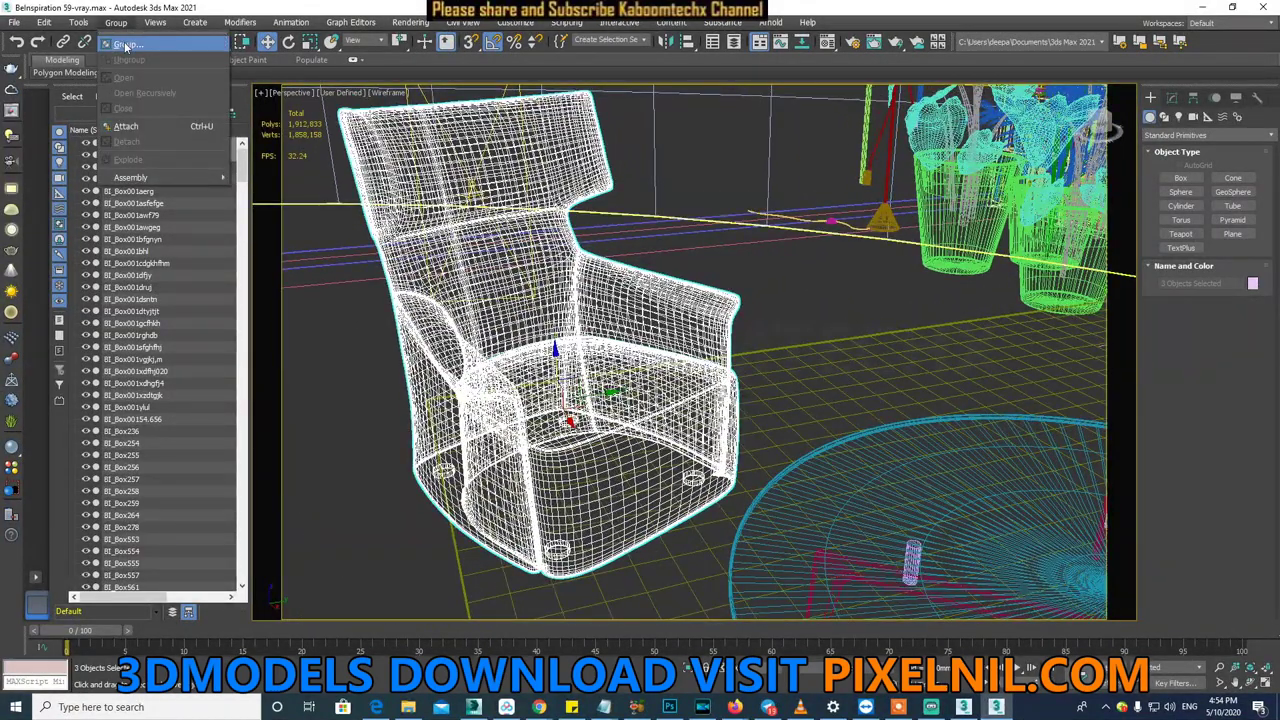
left_click(125, 44)
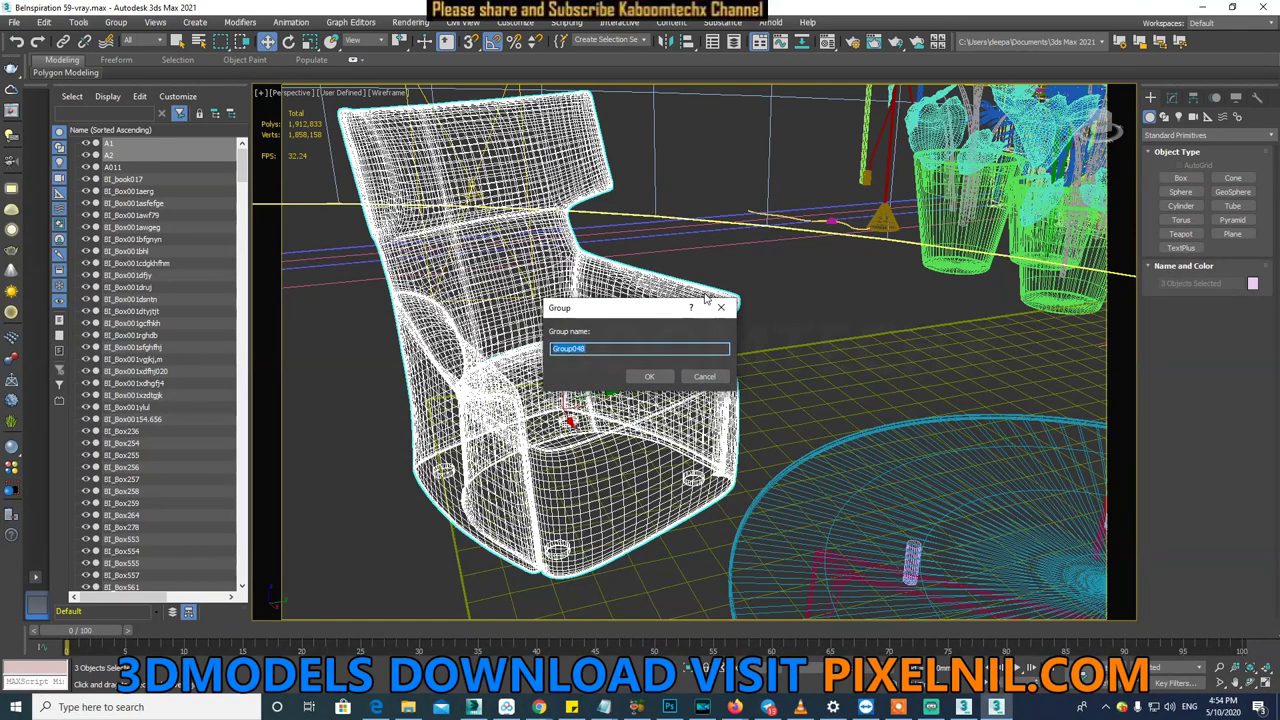
key("Return")
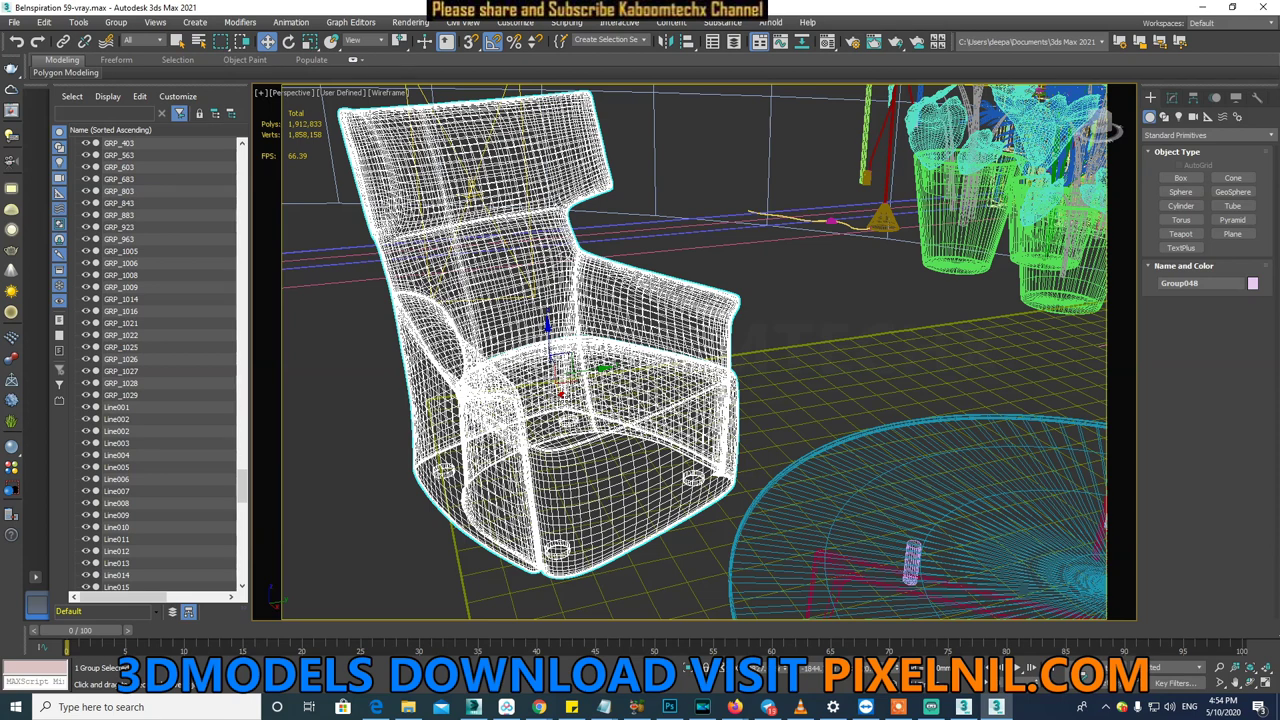
- Clear the selection, orbit out over chair, rug and sofa, and reselect Group048
left_click(125, 23)
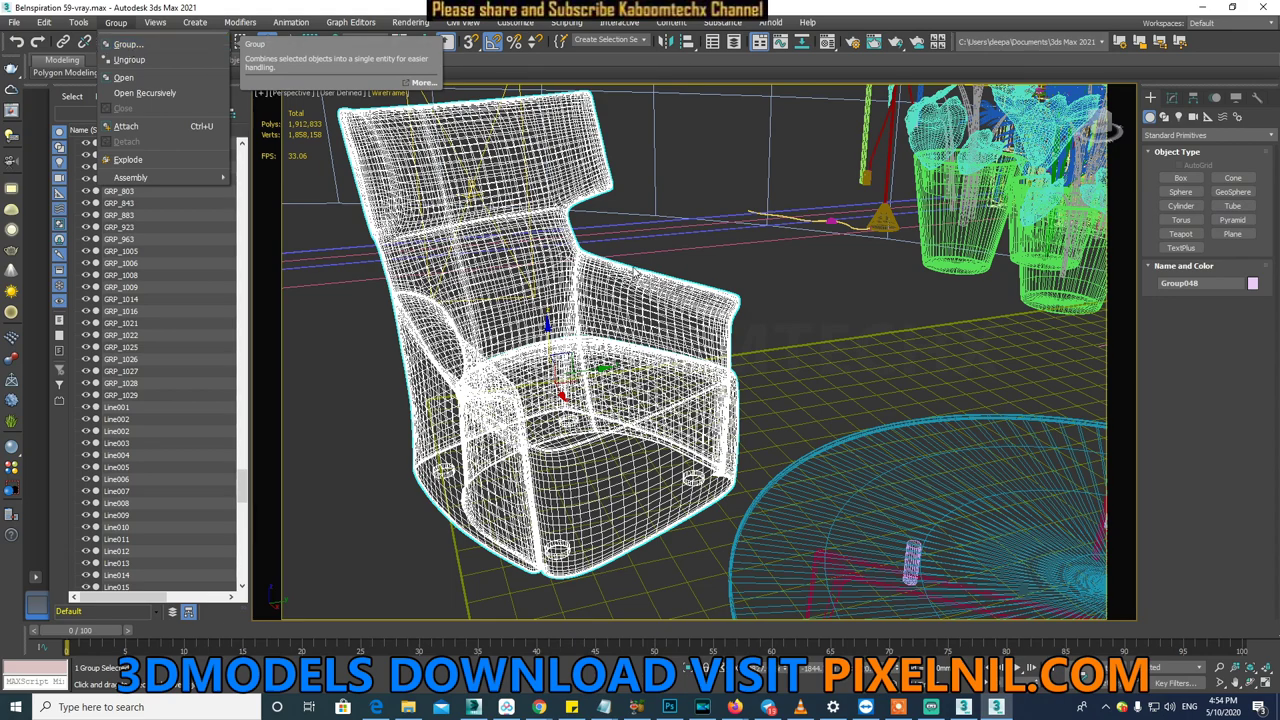
left_click(783, 288)
left_click(869, 325)
scroll(869, 325, "down", 5)
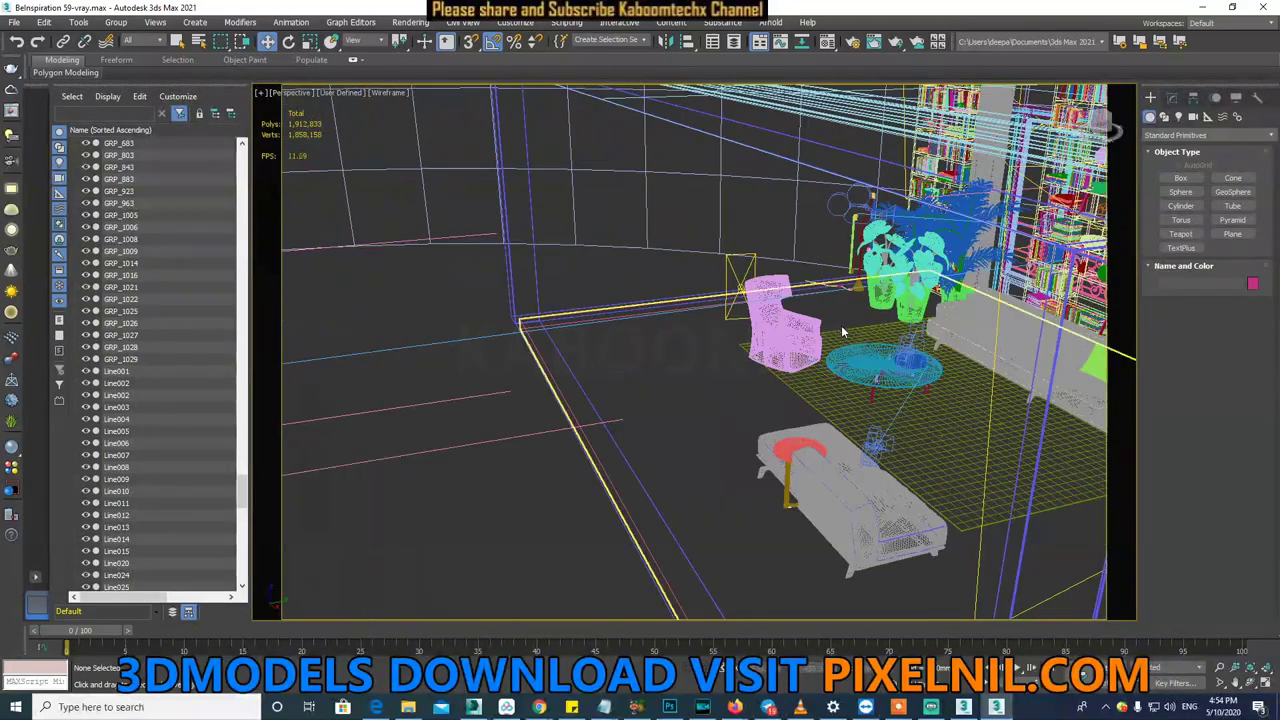
mouse_move(841, 325)
middle_mouse_down("alt")
mouse_move(800, 335)
mouse_move(753, 285)
middle_mouse_up("alt")
scroll(800, 335, "up", 2)
left_click(690, 230)
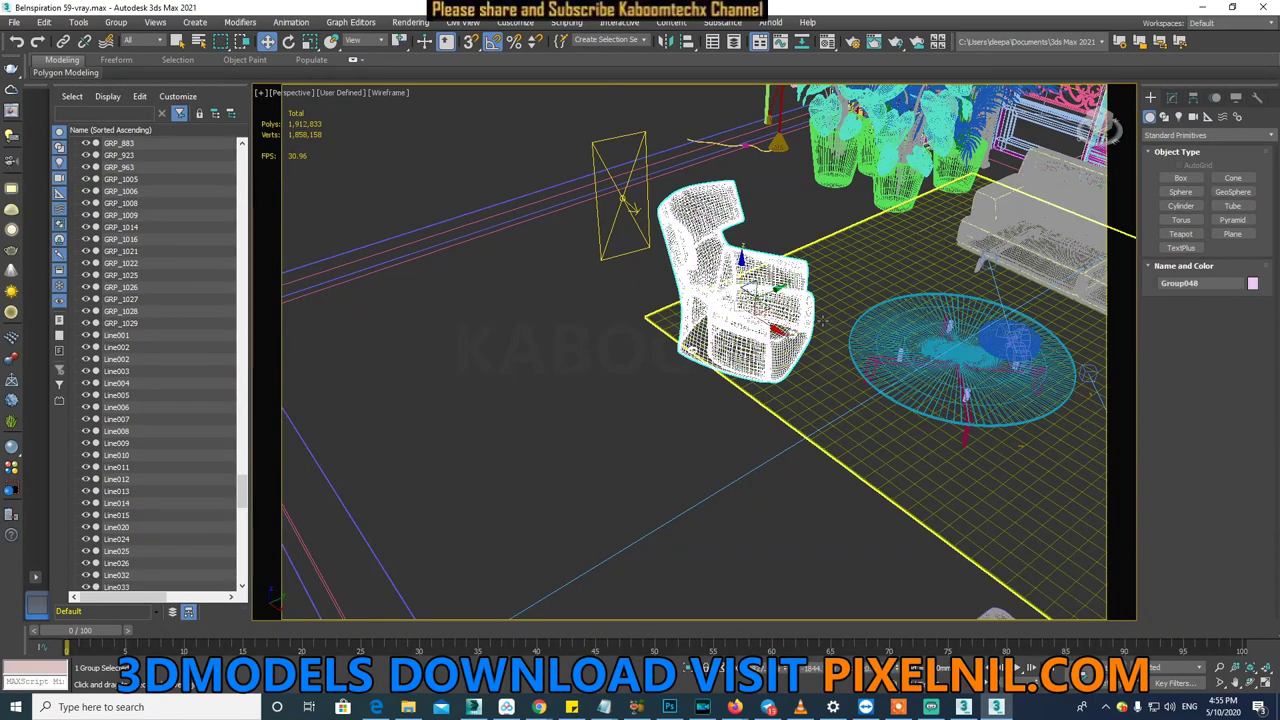
left_click(116, 22)
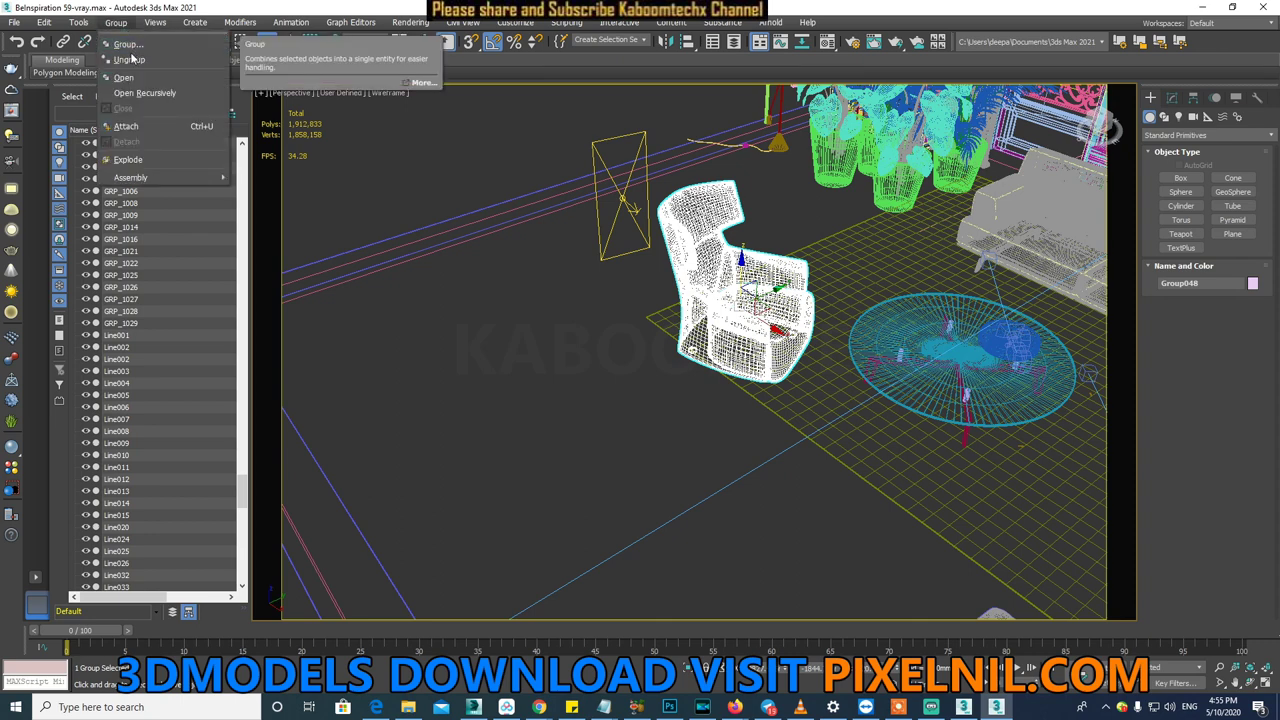
- Ungroup Group048 and select chair A1 together with its seat cushion A2
left_click(128, 60)
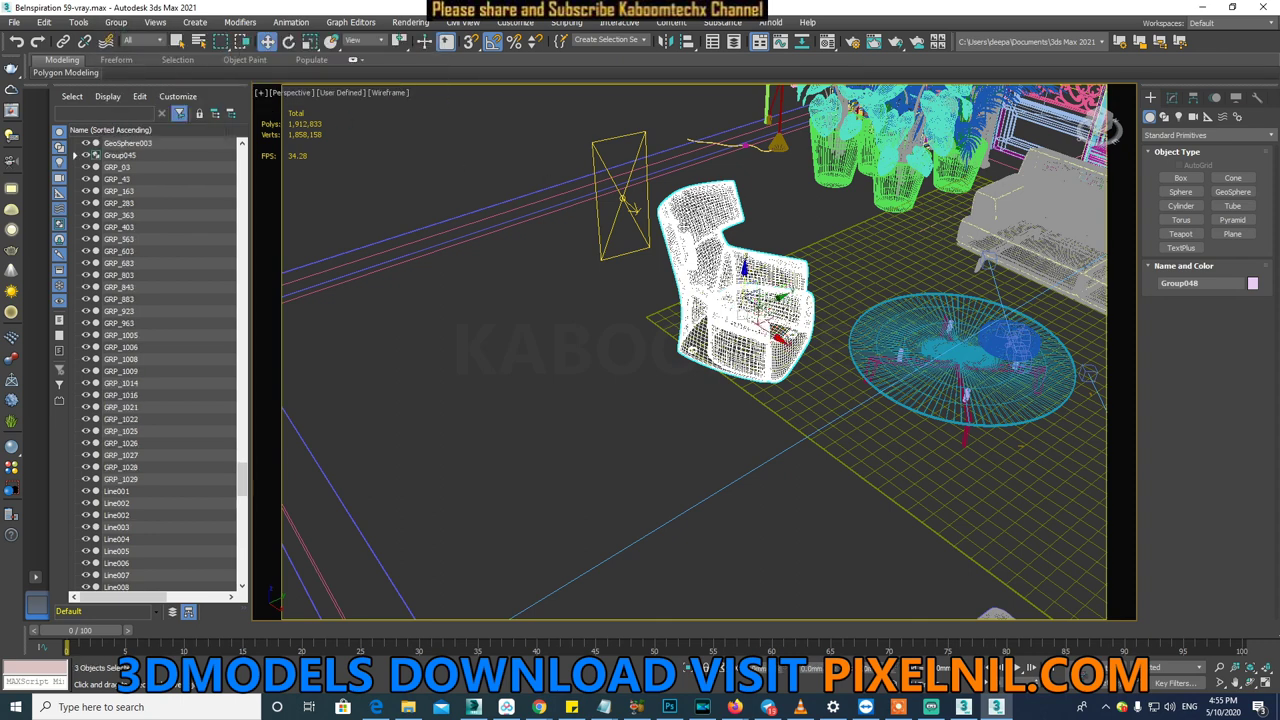
left_click(755, 228)
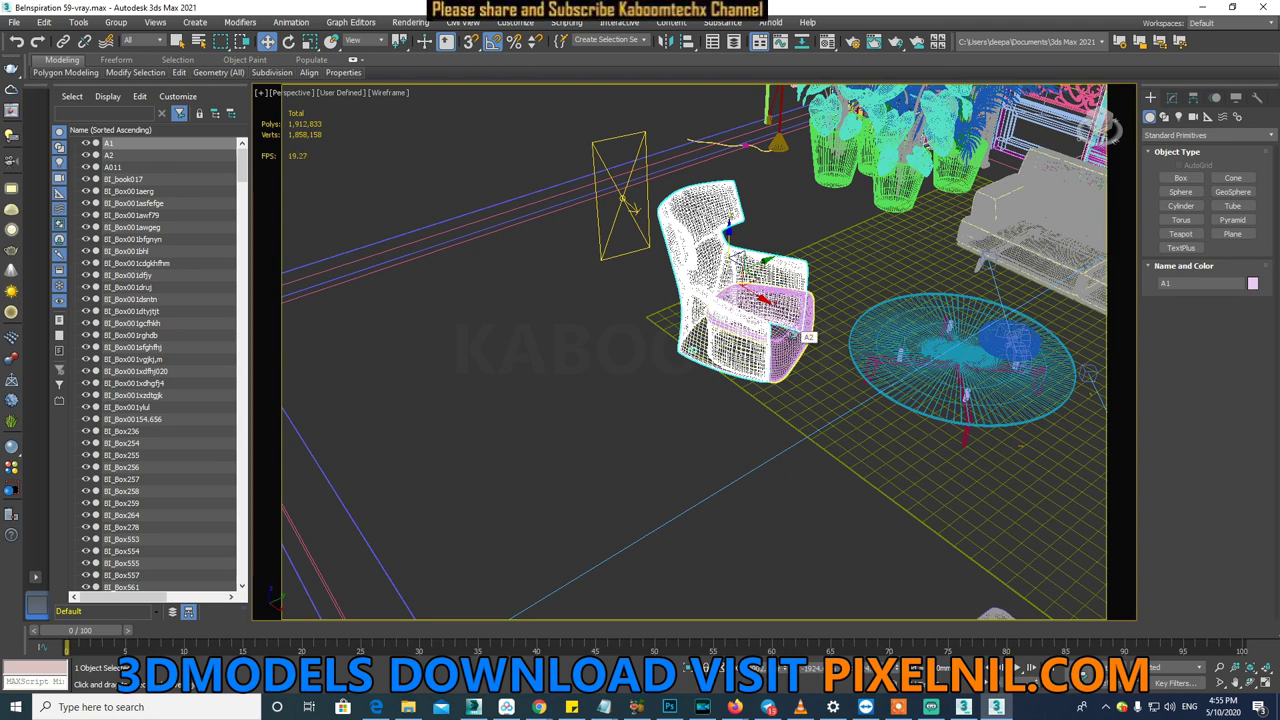
left_click(116, 22)
left_click(592, 306)
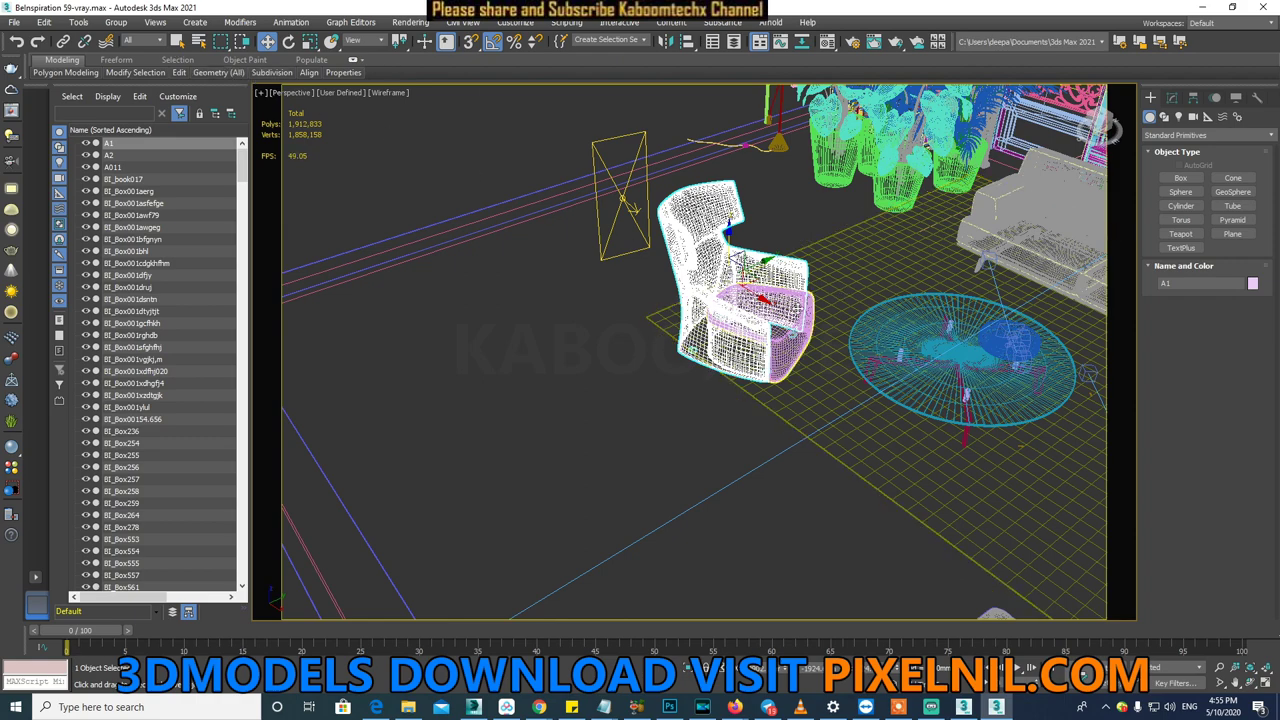
scroll(650, 150, "up", 2)
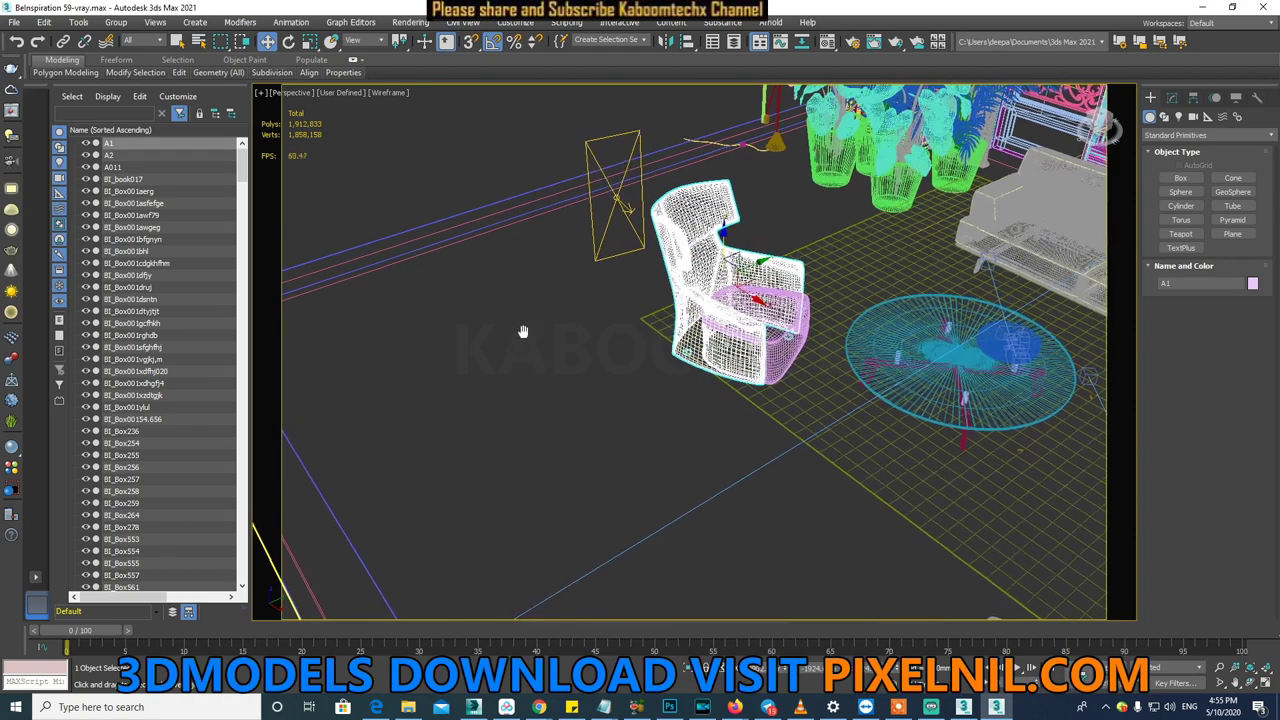
scroll(650, 150, "up", 2)
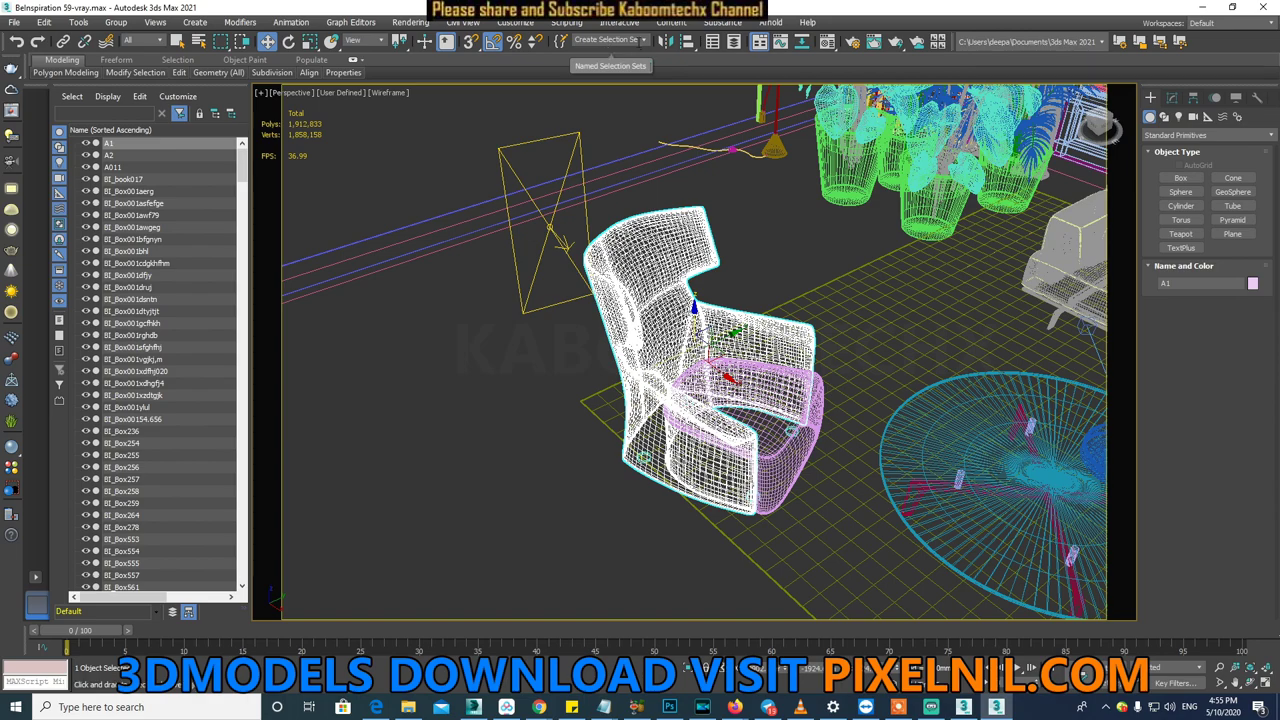
left_click(790, 385, "ctrl")
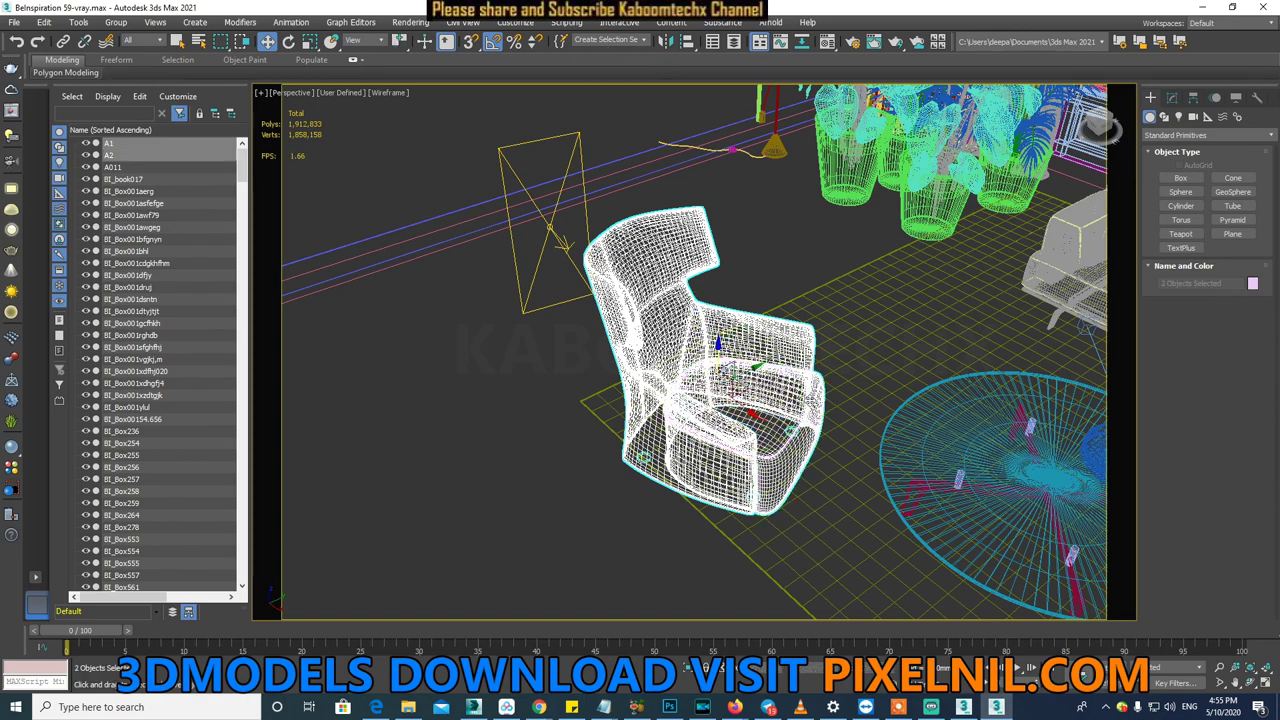
key("z")
scroll(790, 430, "up", 5)
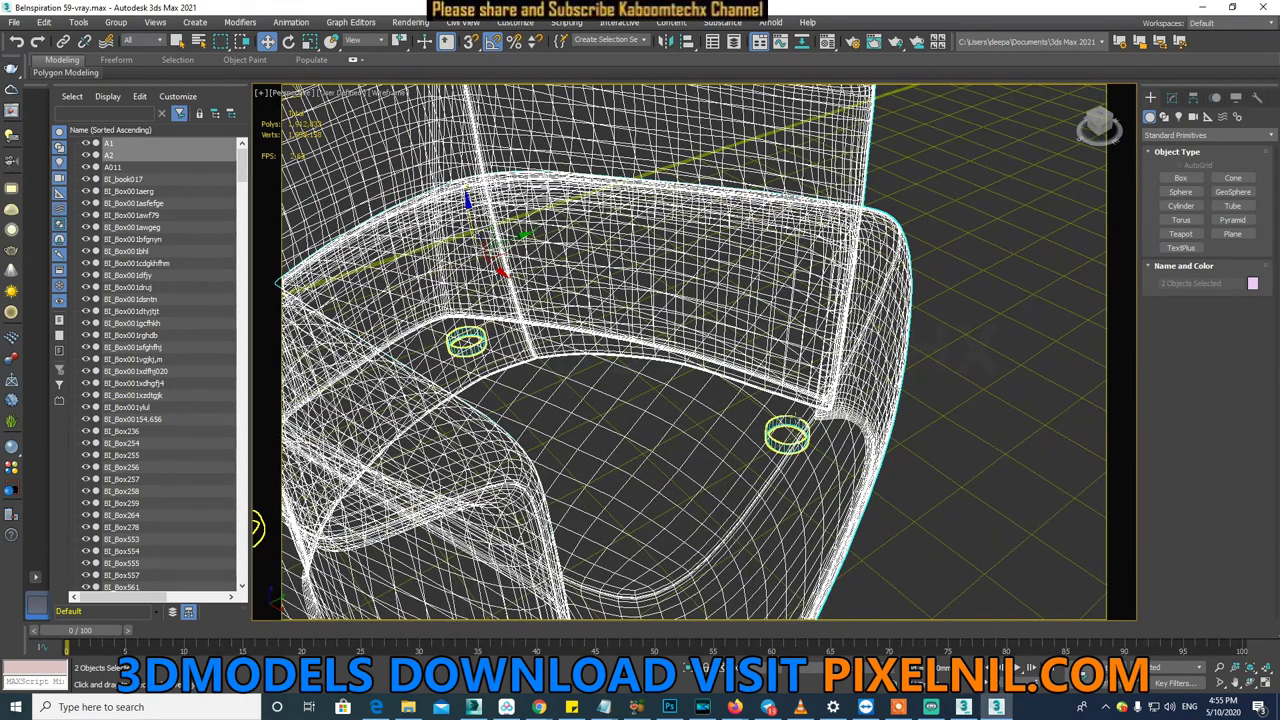
scroll(795, 417, "down", 3)
scroll(795, 417, "down", 5)
middle_click_drag(795, 417, 700, 415, "alt")
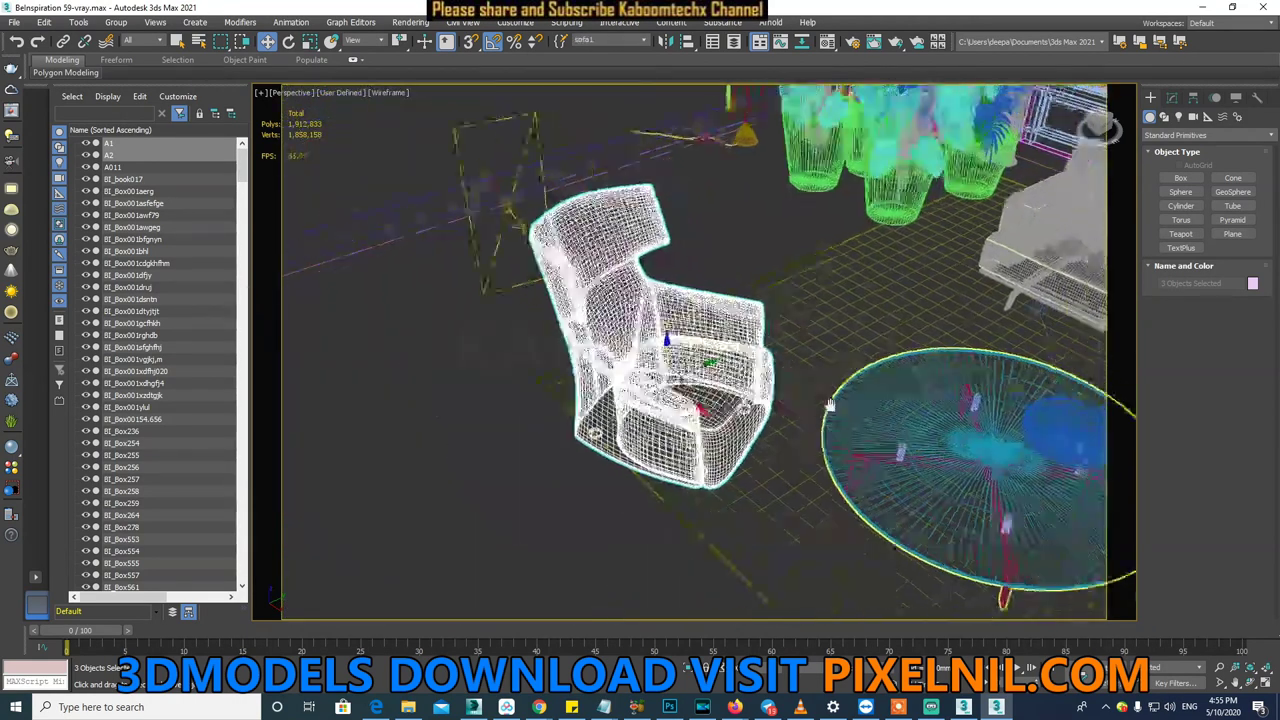
scroll(697, 414, "up", 2)
scroll(698, 413, "up", 2)
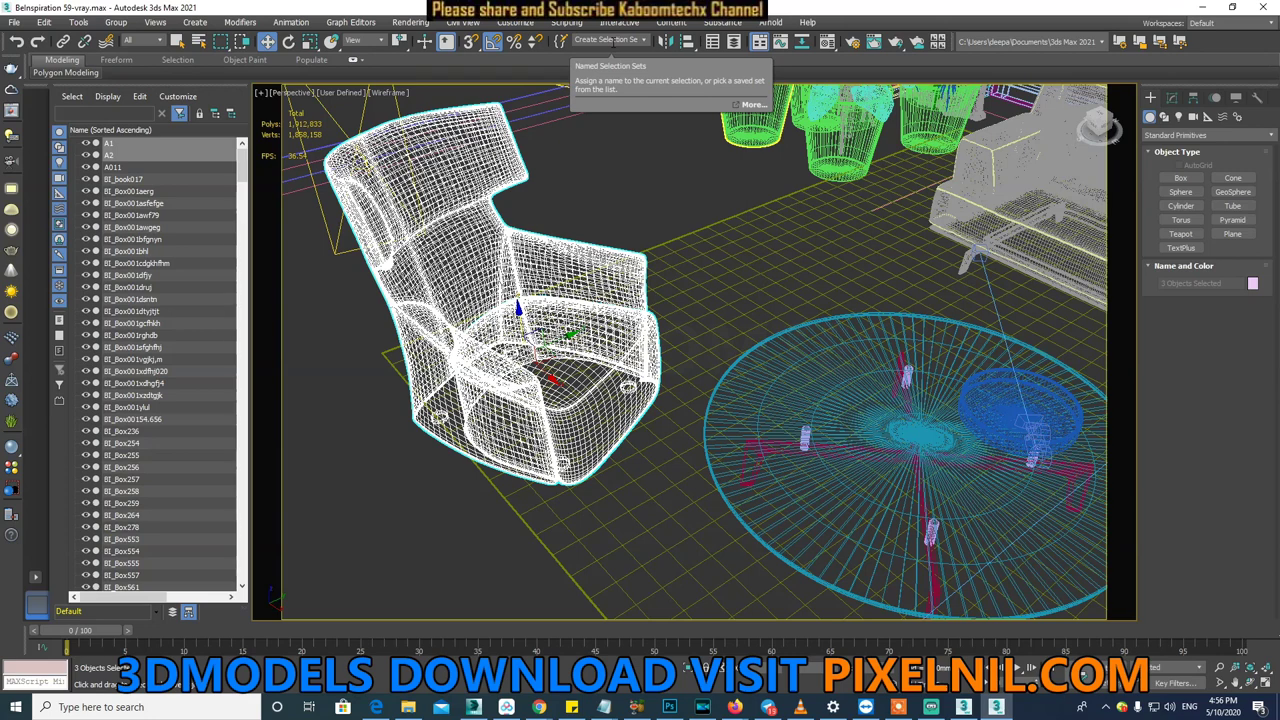
left_click(612, 42)
type("c")
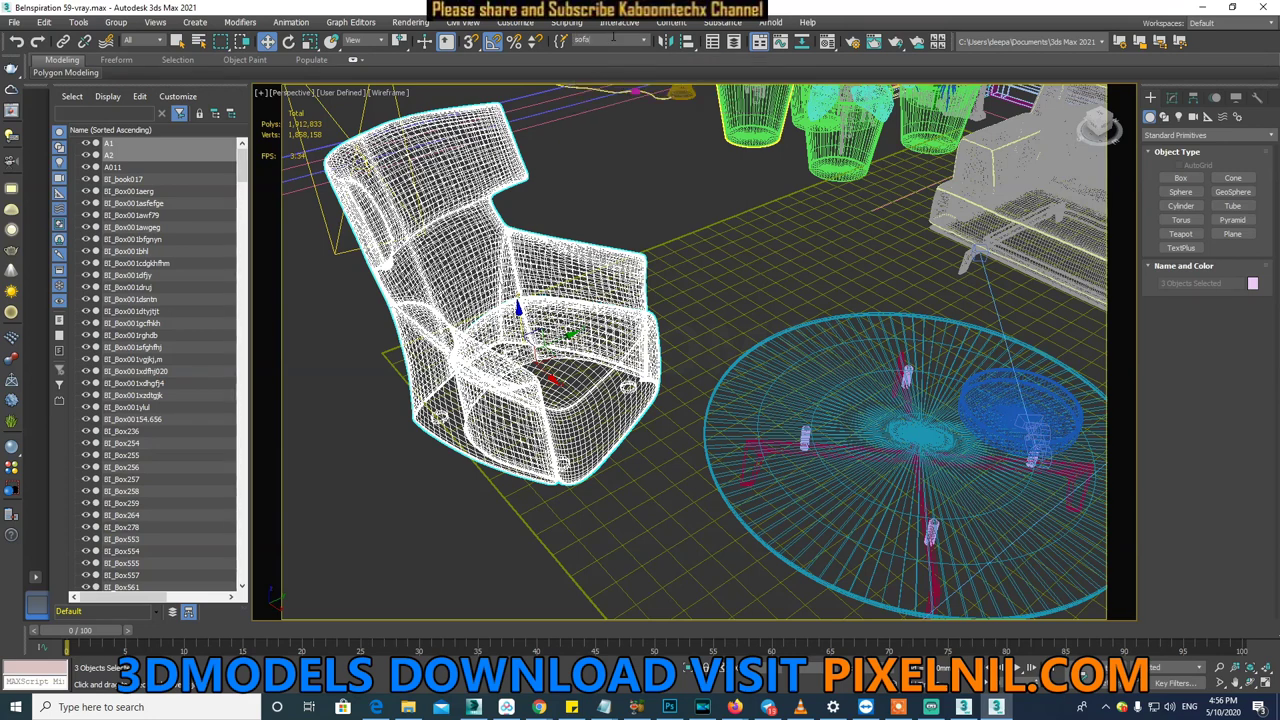
type(" 1")
left_click(640, 152)
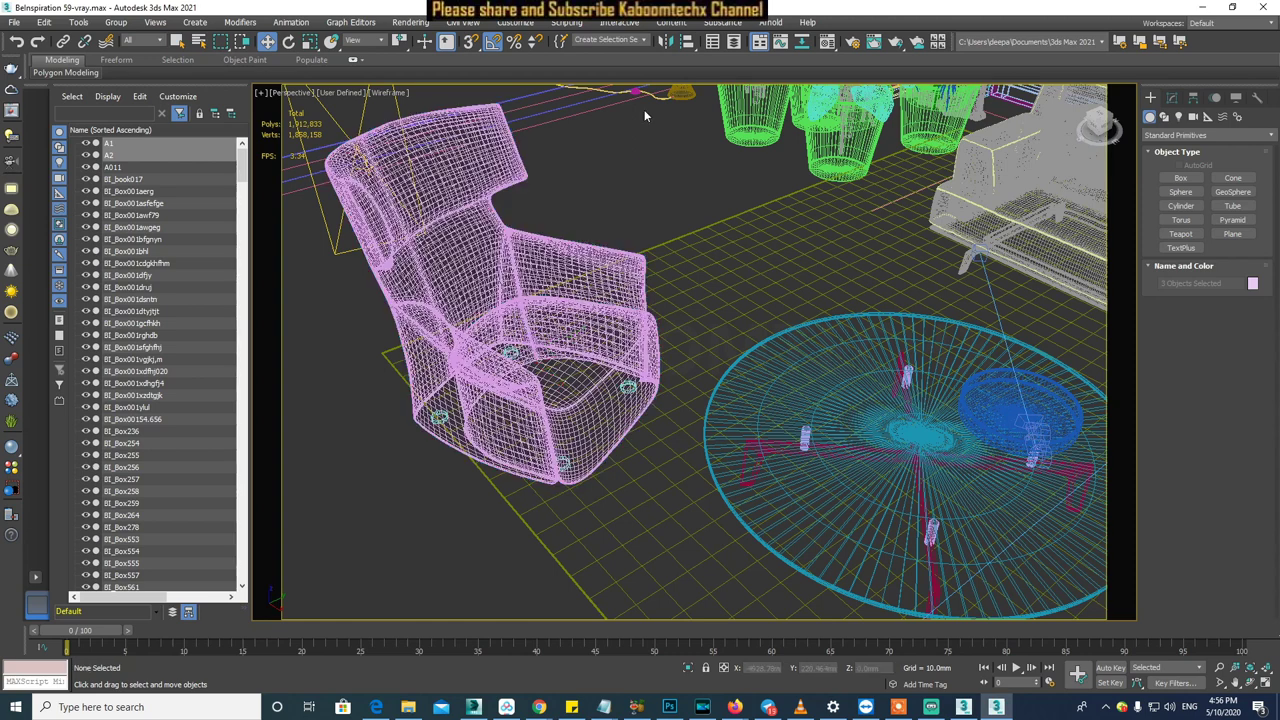
left_click(644, 42)
left_click(638, 214)
left_click(549, 265)
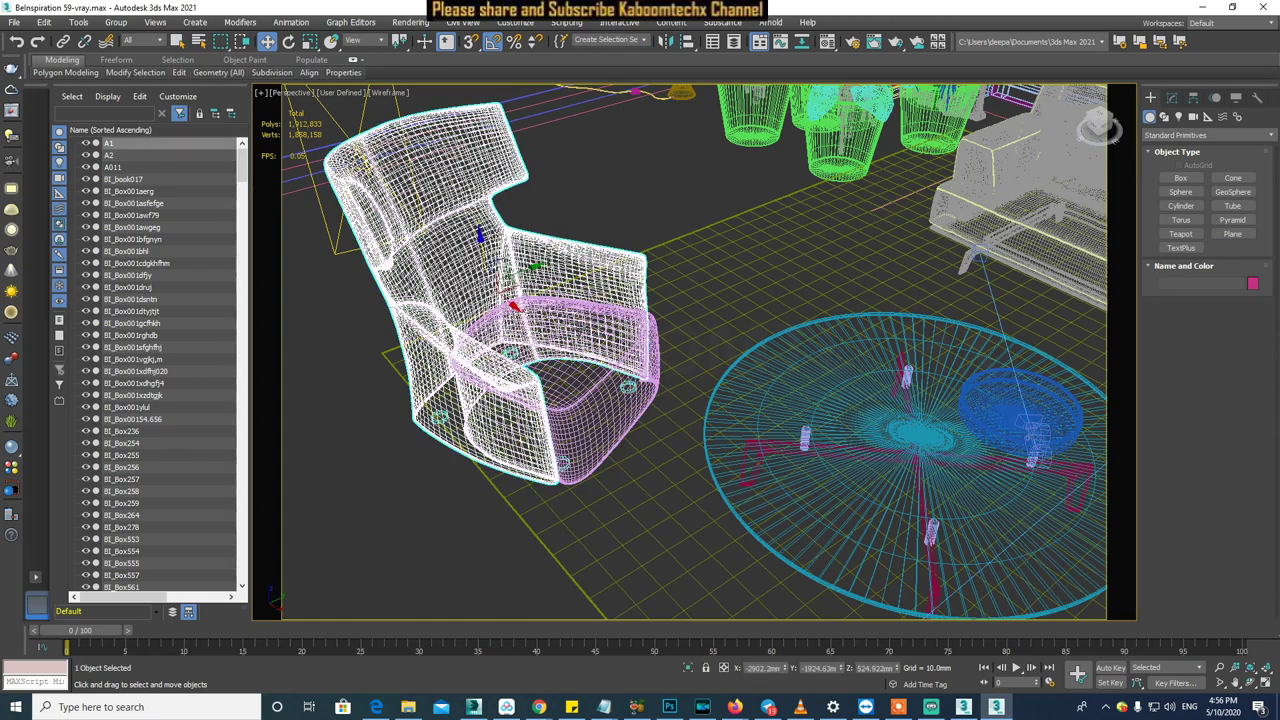
left_click(630, 390, "ctrl")
scroll(630, 392, "up", 10)
left_click(642, 404, "ctrl")
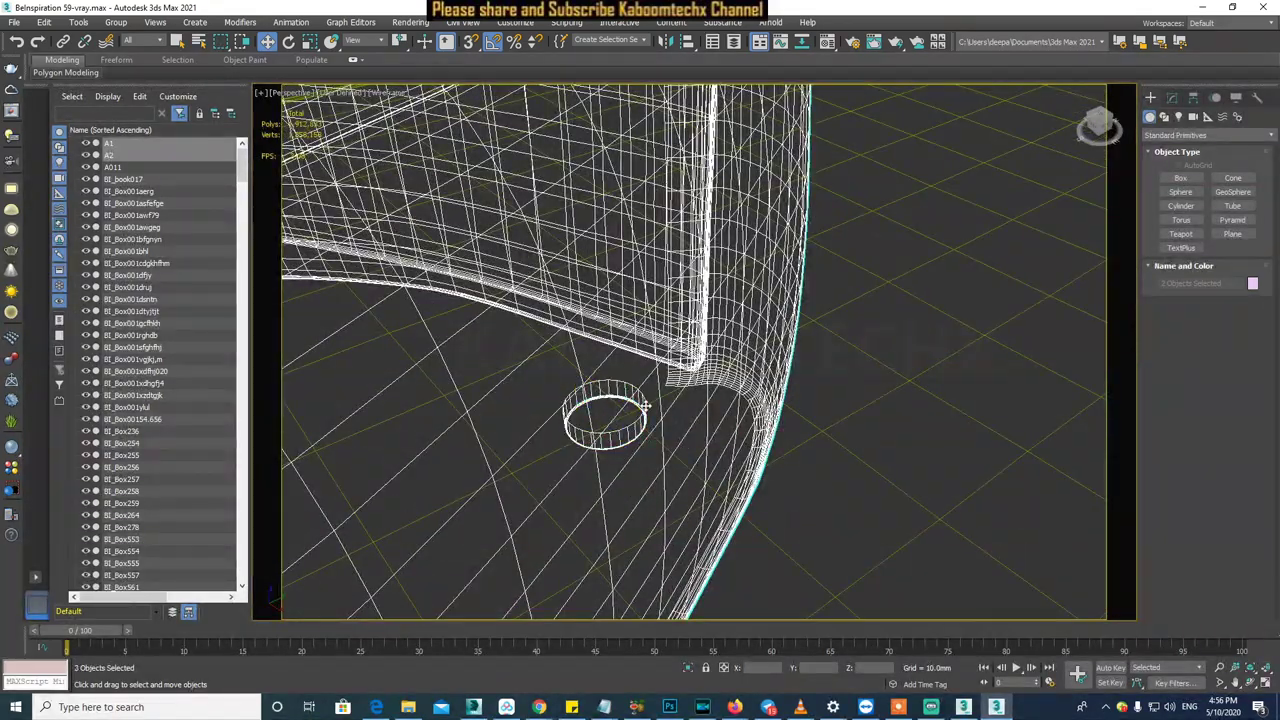
scroll(642, 404, "down", 10)
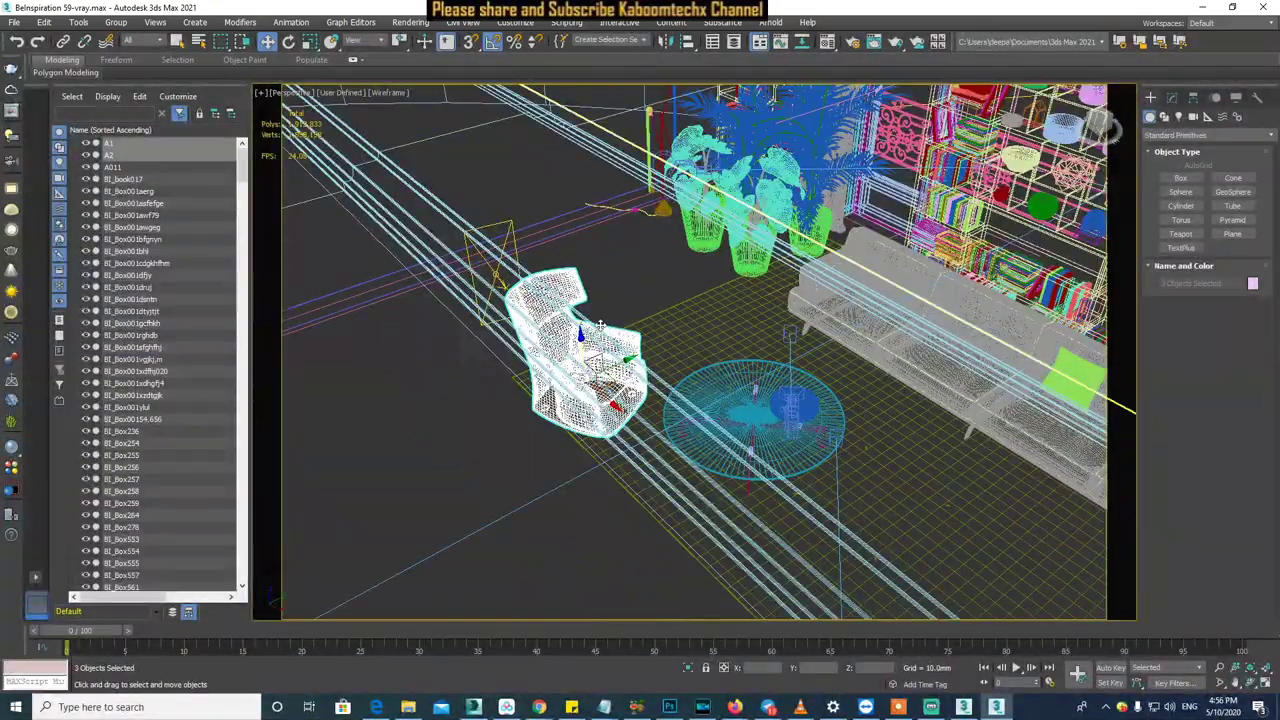
scroll(612, 331, "up", 5)
left_click(599, 40)
type("sofa")
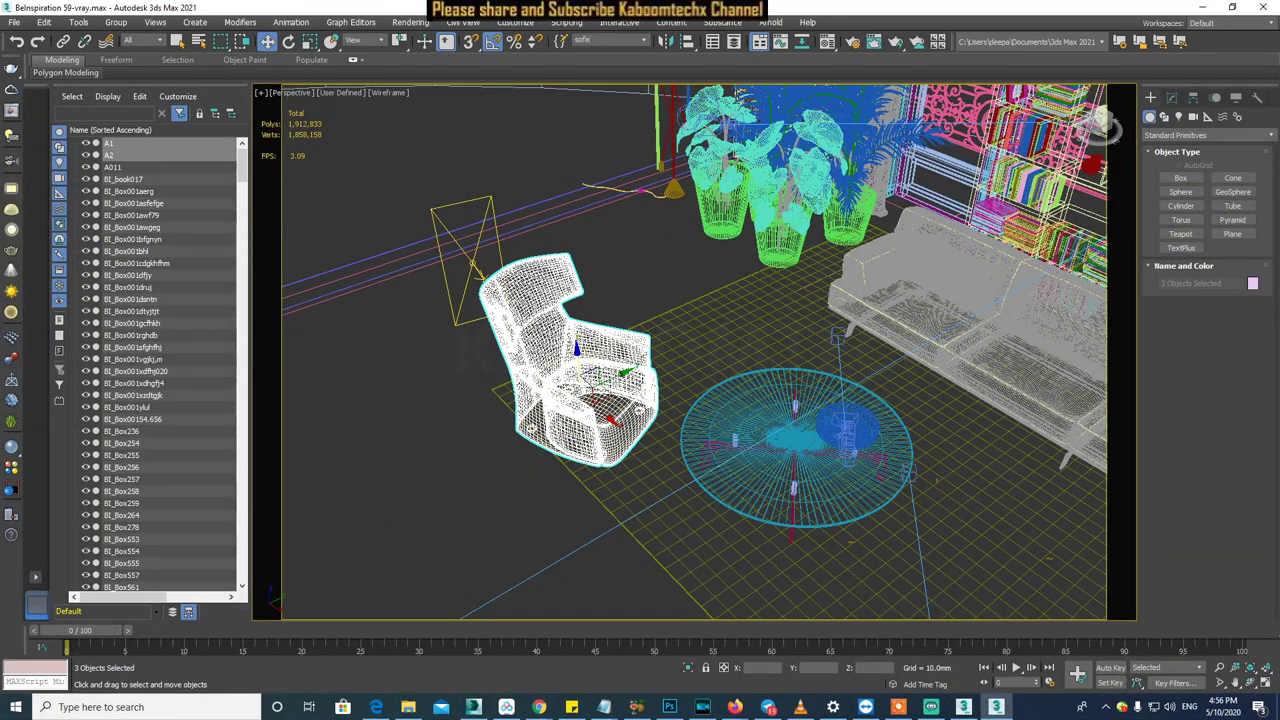
key("Return")
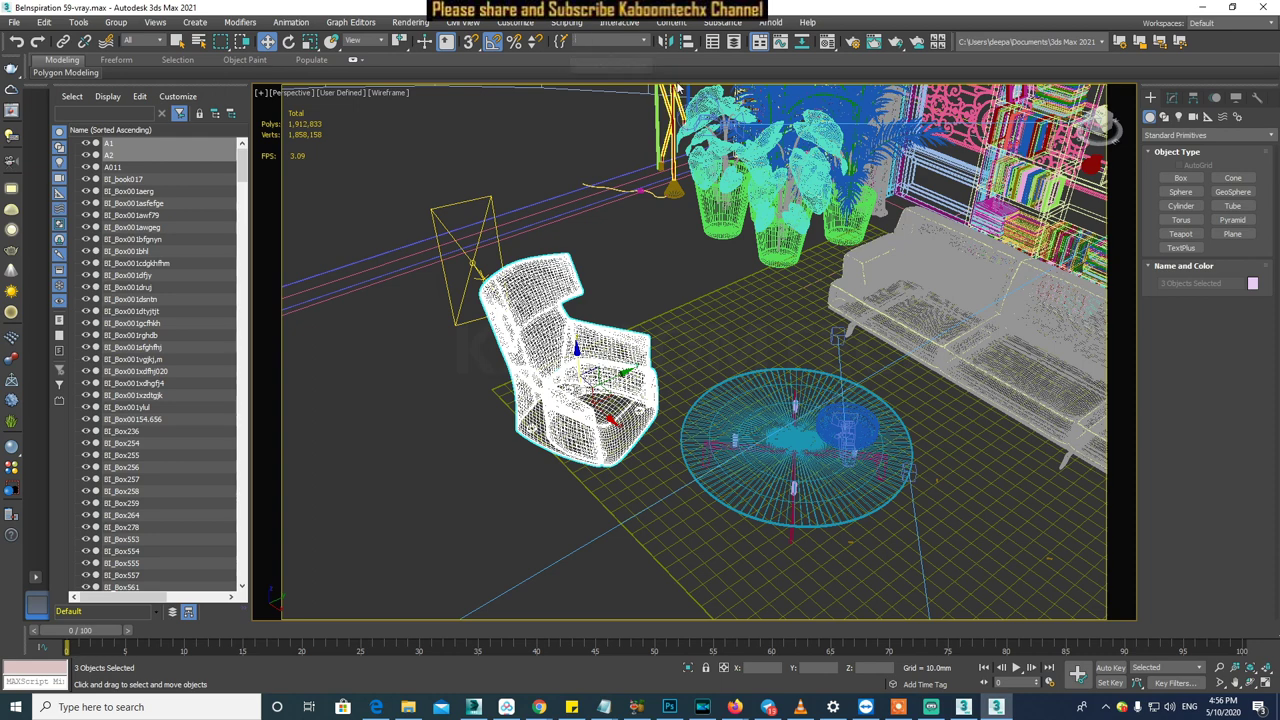
left_click(644, 41)
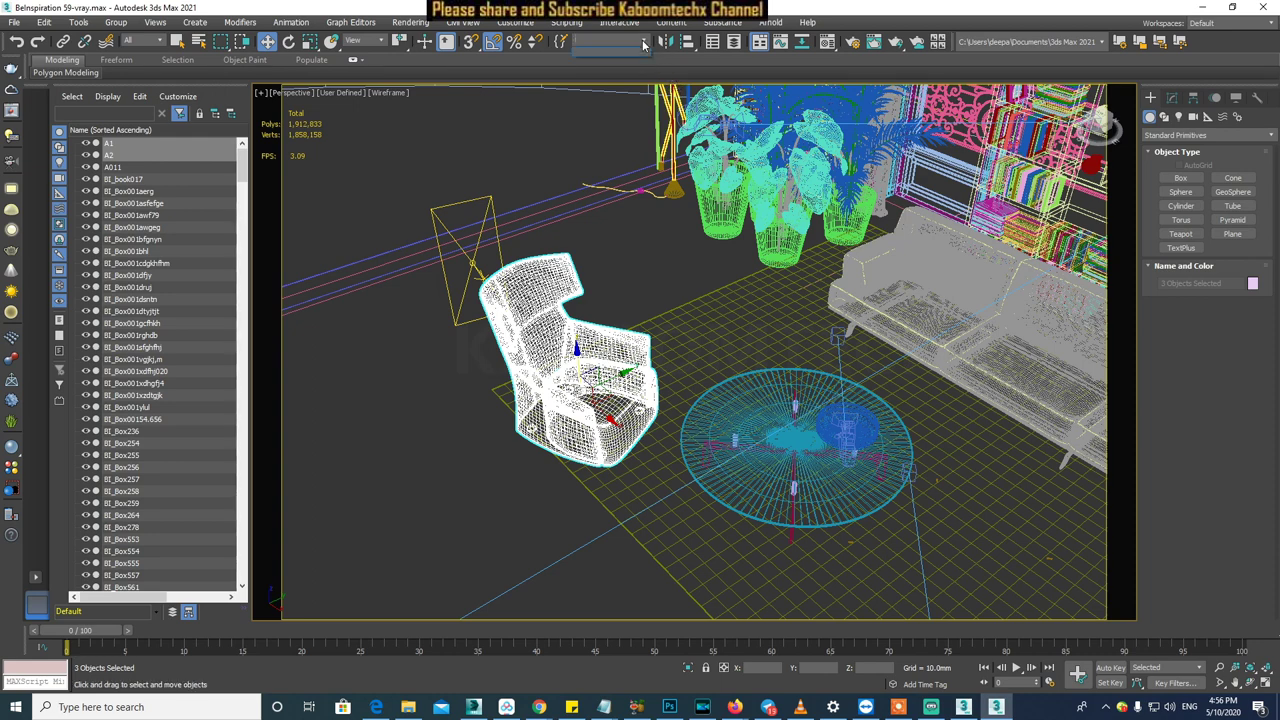
left_click(597, 41)
type("s")
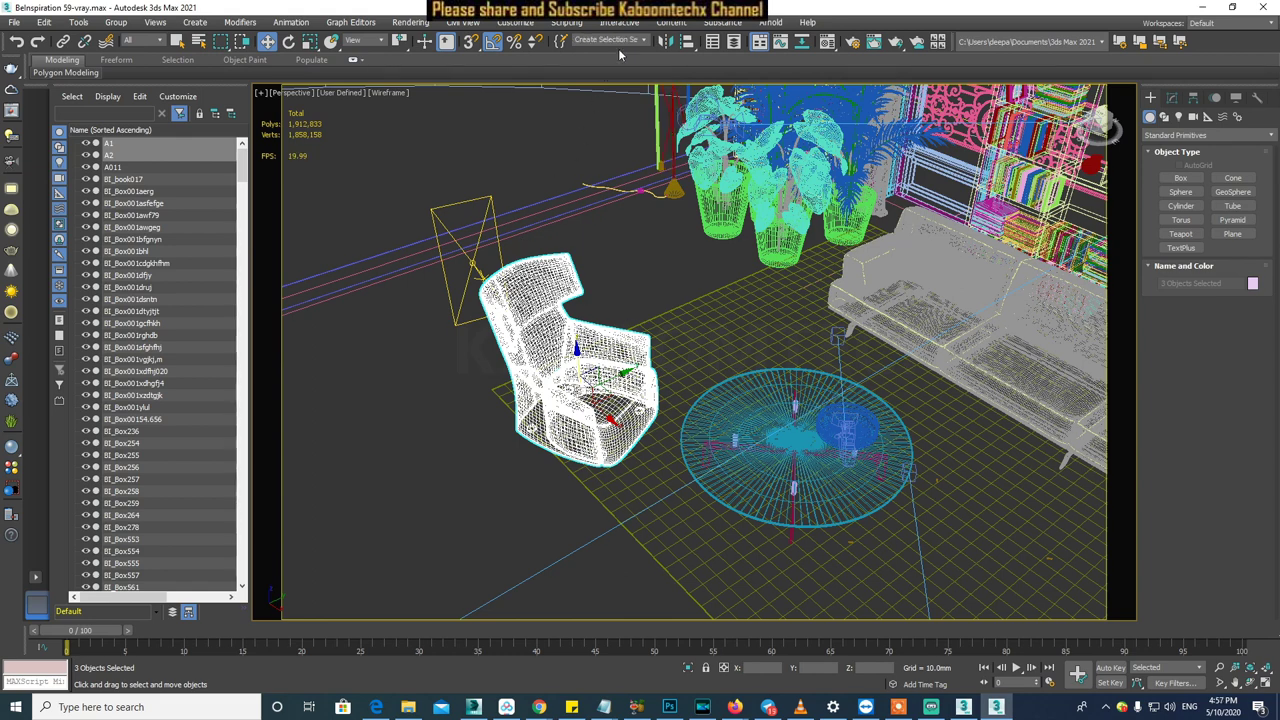
left_click(645, 41)
left_click(594, 59)
left_click(651, 297)
left_click(794, 408)
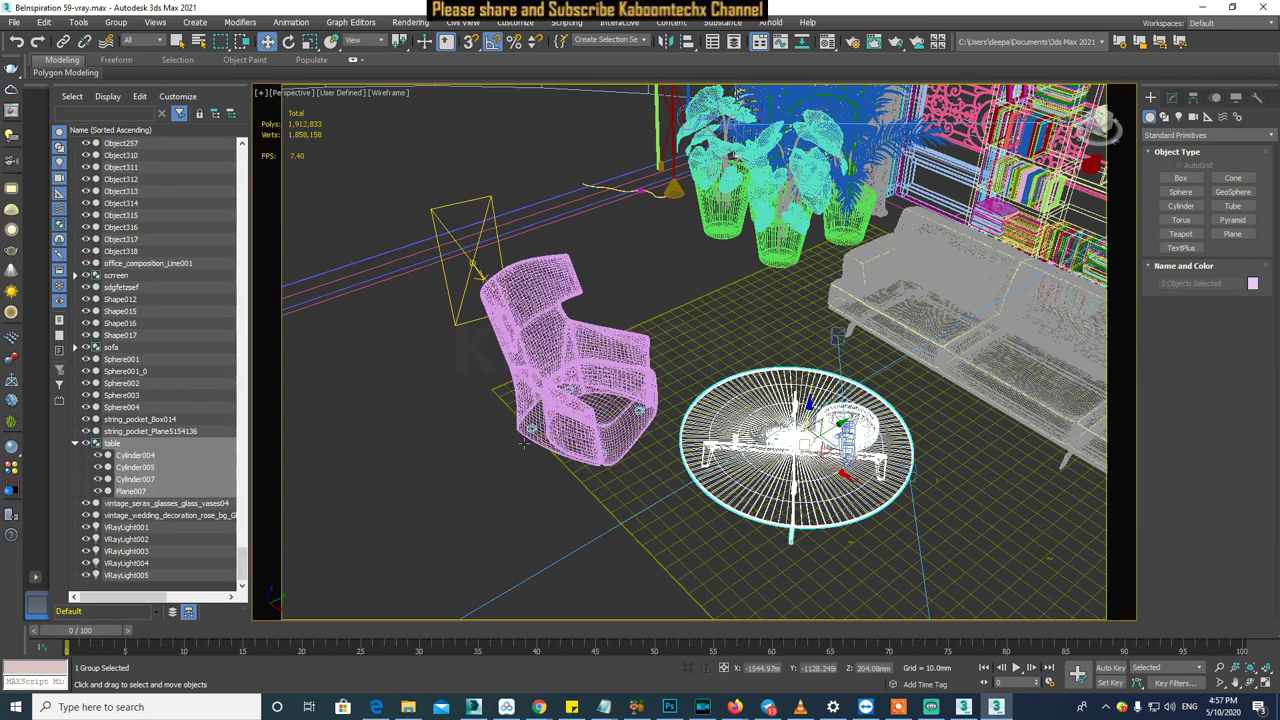
left_click(600, 370)
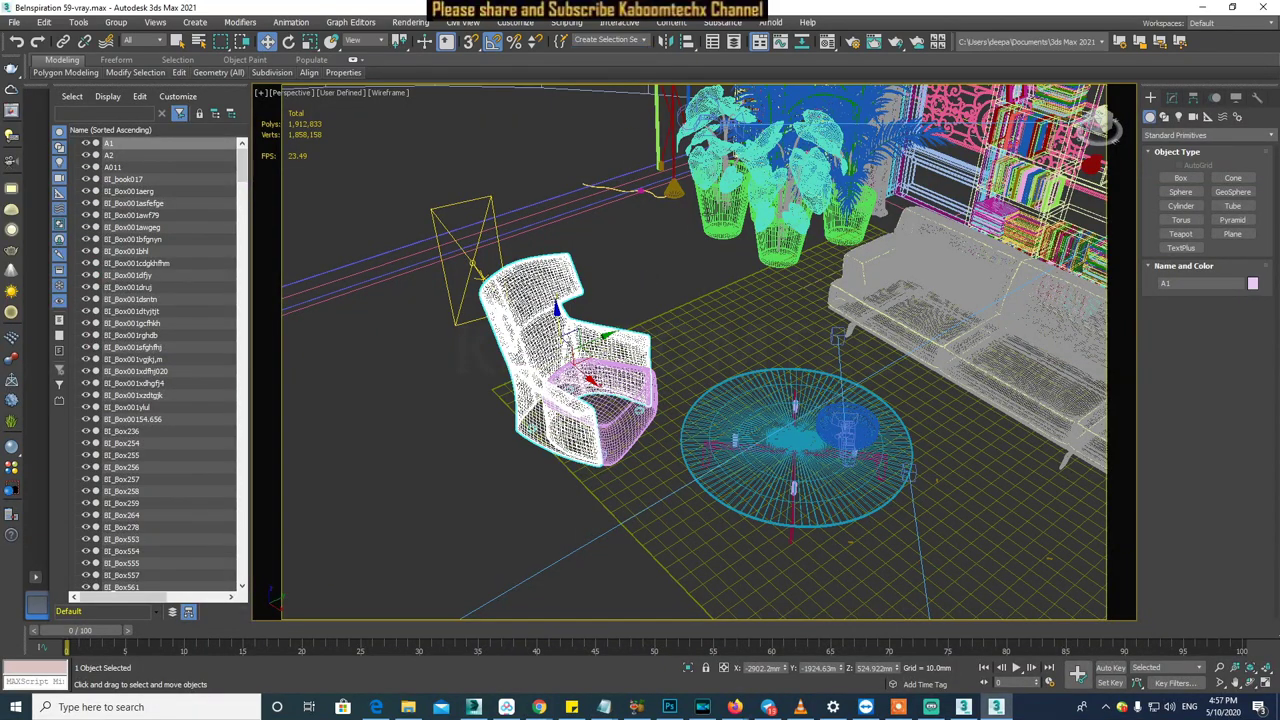
left_click(733, 183)
left_click(636, 41)
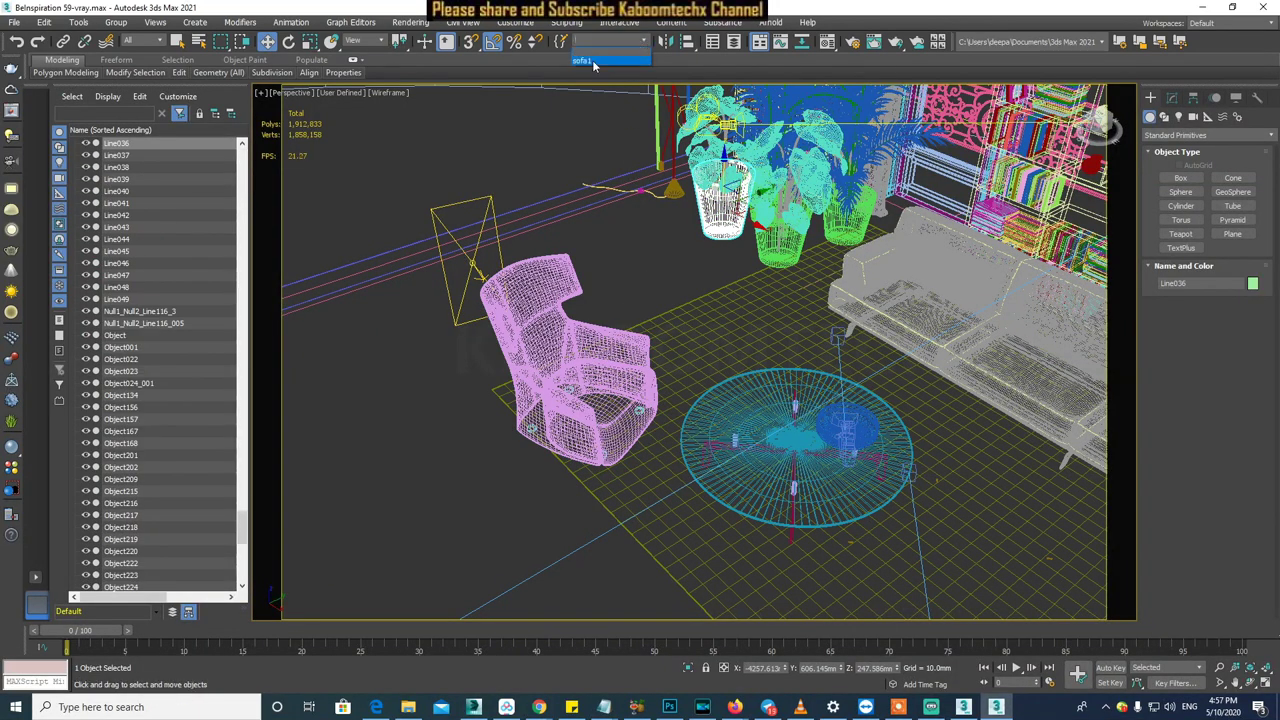
left_click(597, 68)
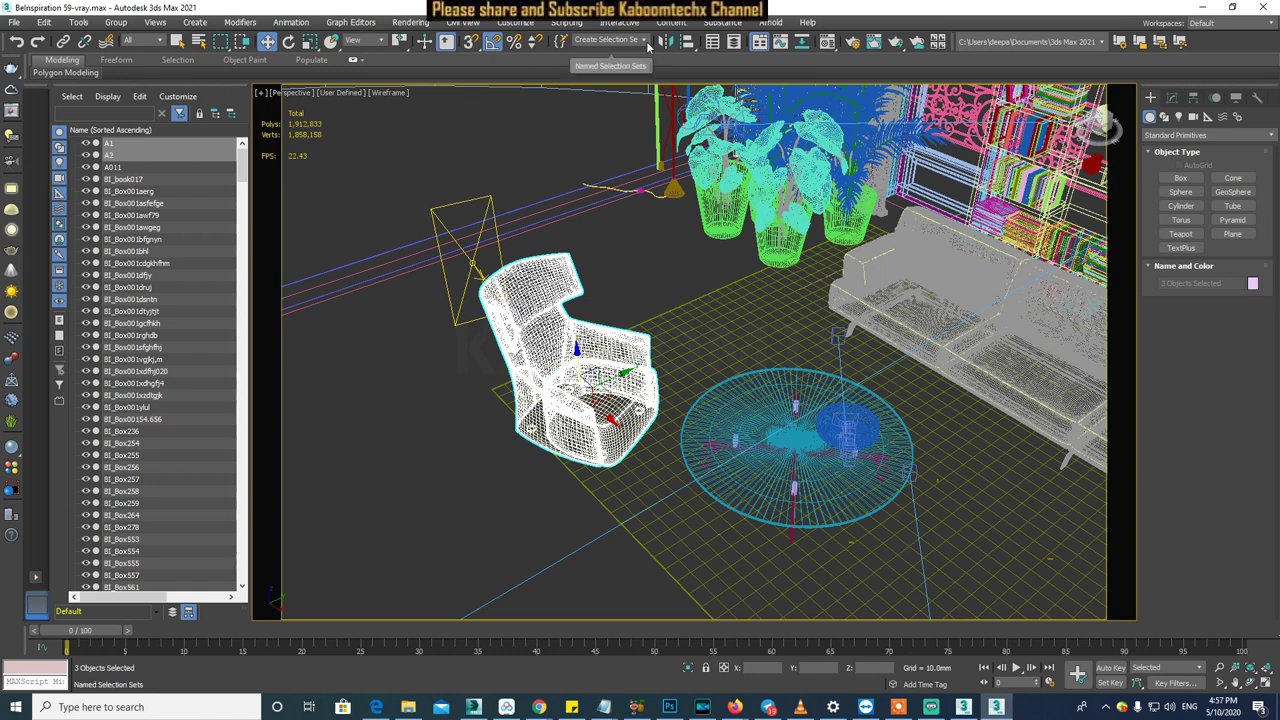
left_click(645, 46)
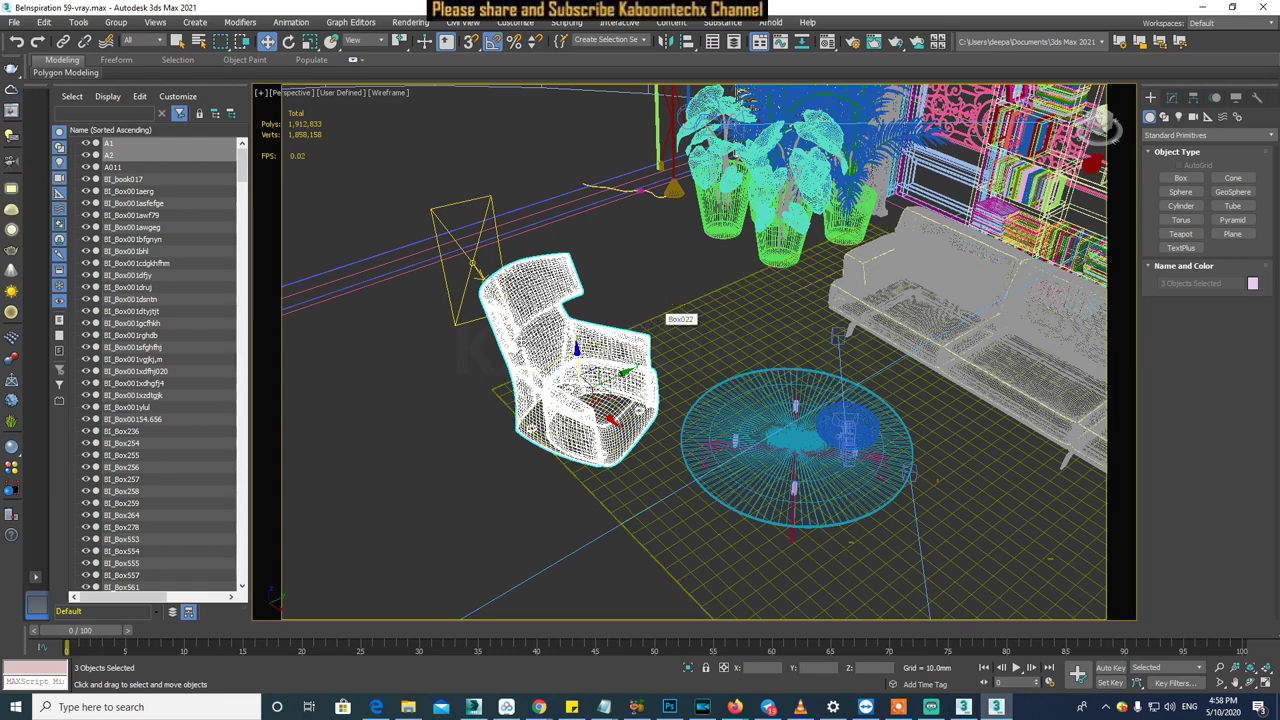
left_click(675, 427)
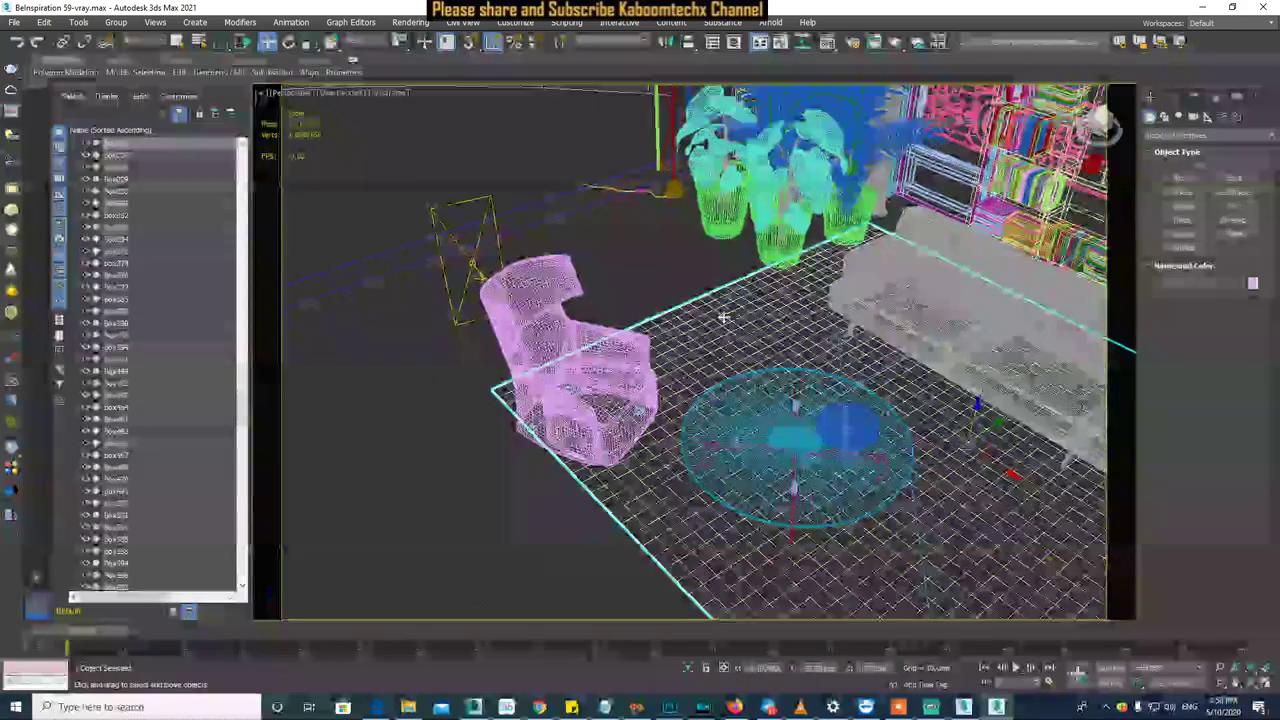
- Select chair A1, cushion A2 and the round table together
left_click(713, 464, "ctrl")
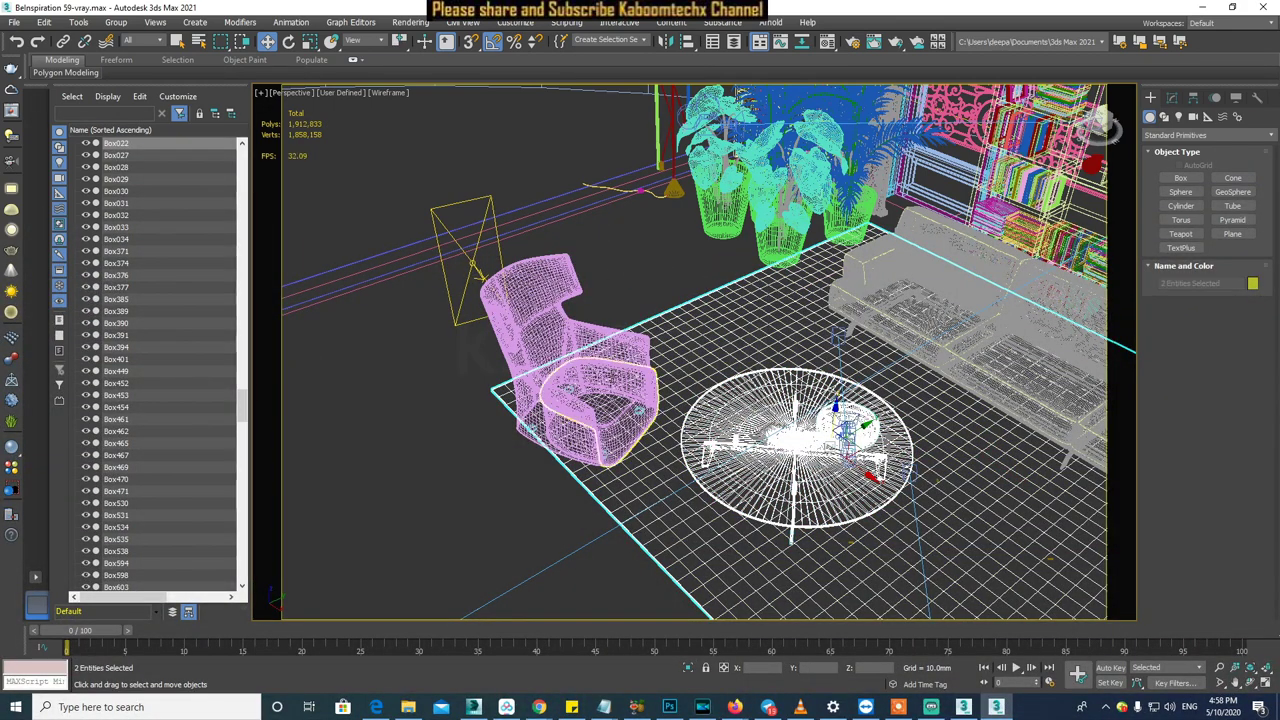
left_click(615, 339, "ctrl")
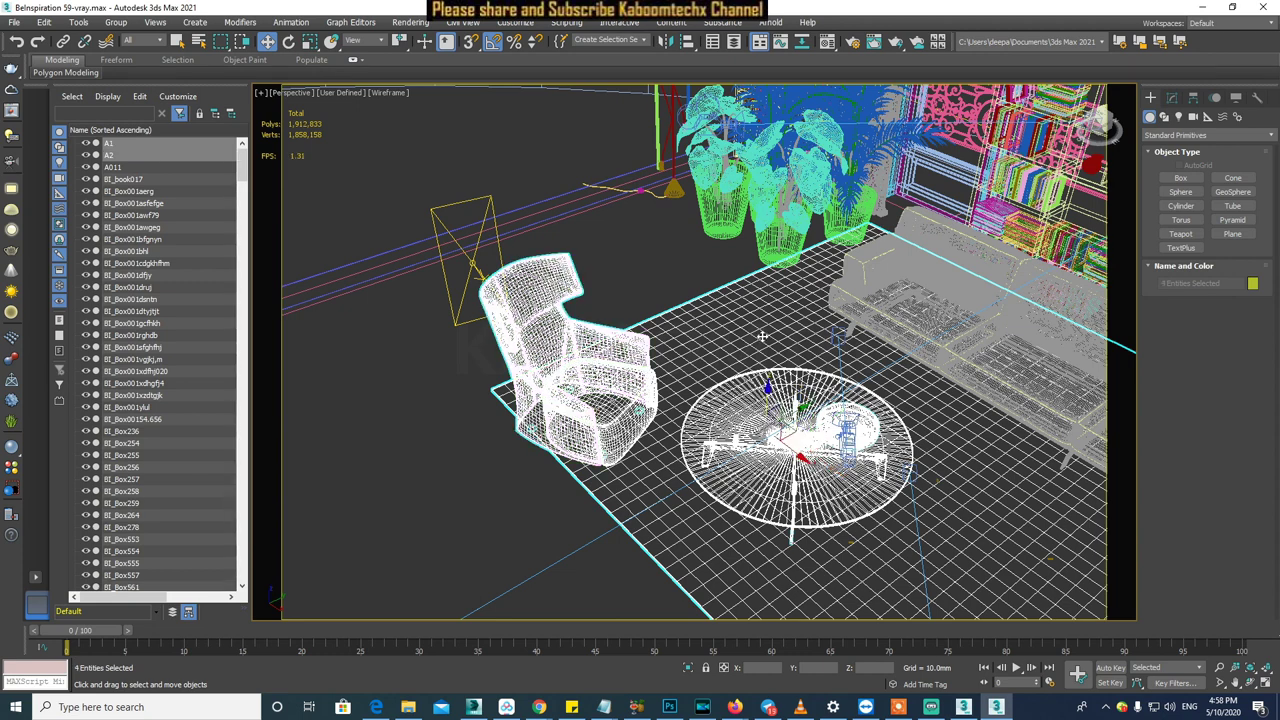
left_click(588, 331)
left_click(628, 396, "ctrl")
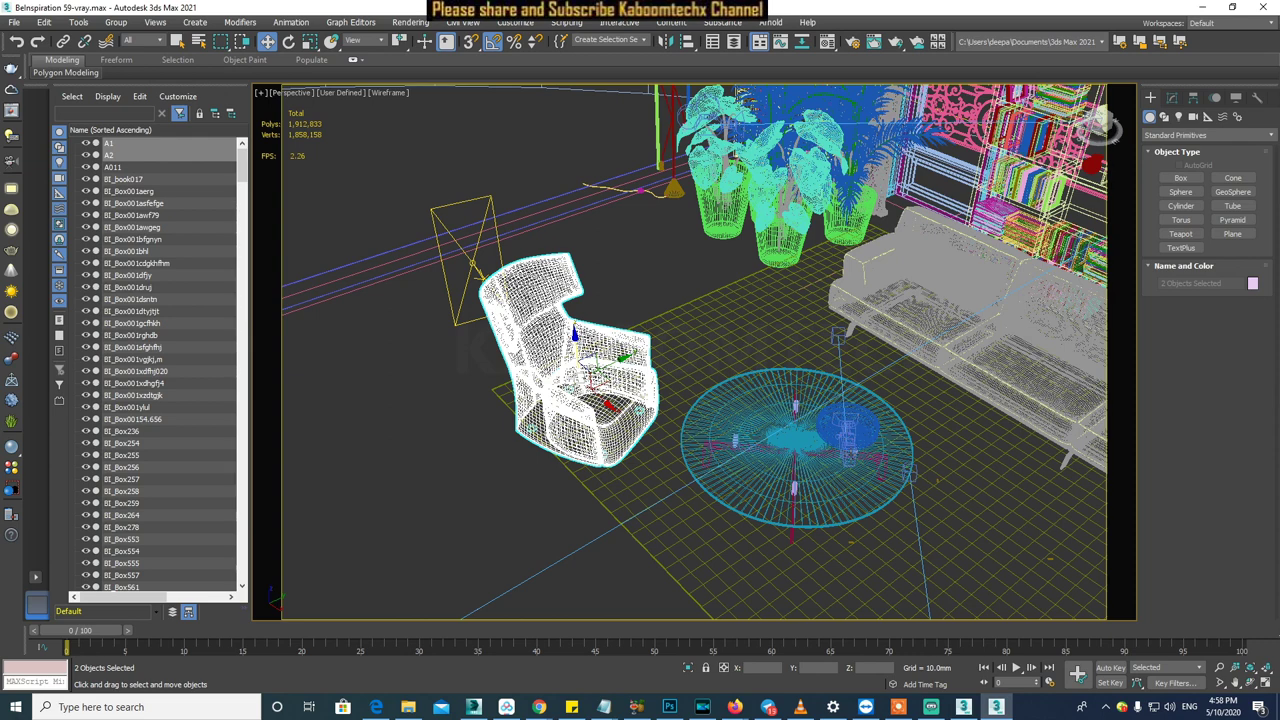
left_click(806, 456, "ctrl")
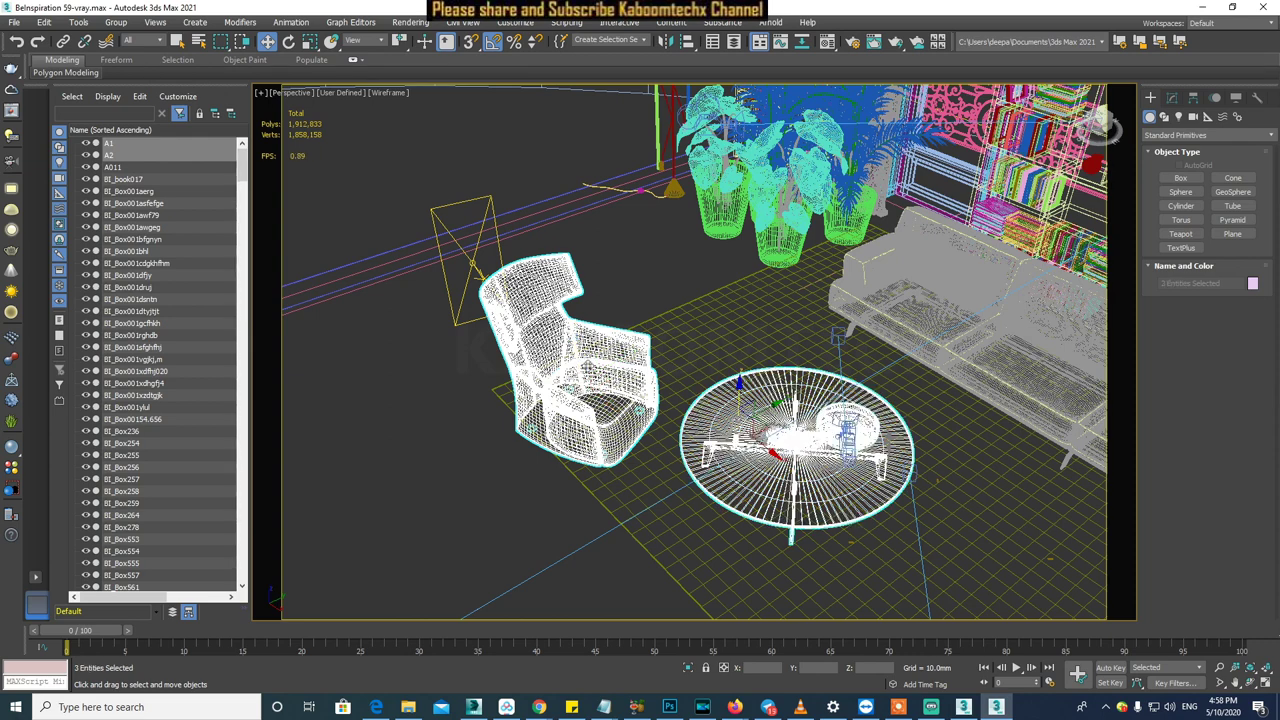
- Recall the sofa1 set, then add the table group and floor carpet
left_click(644, 41)
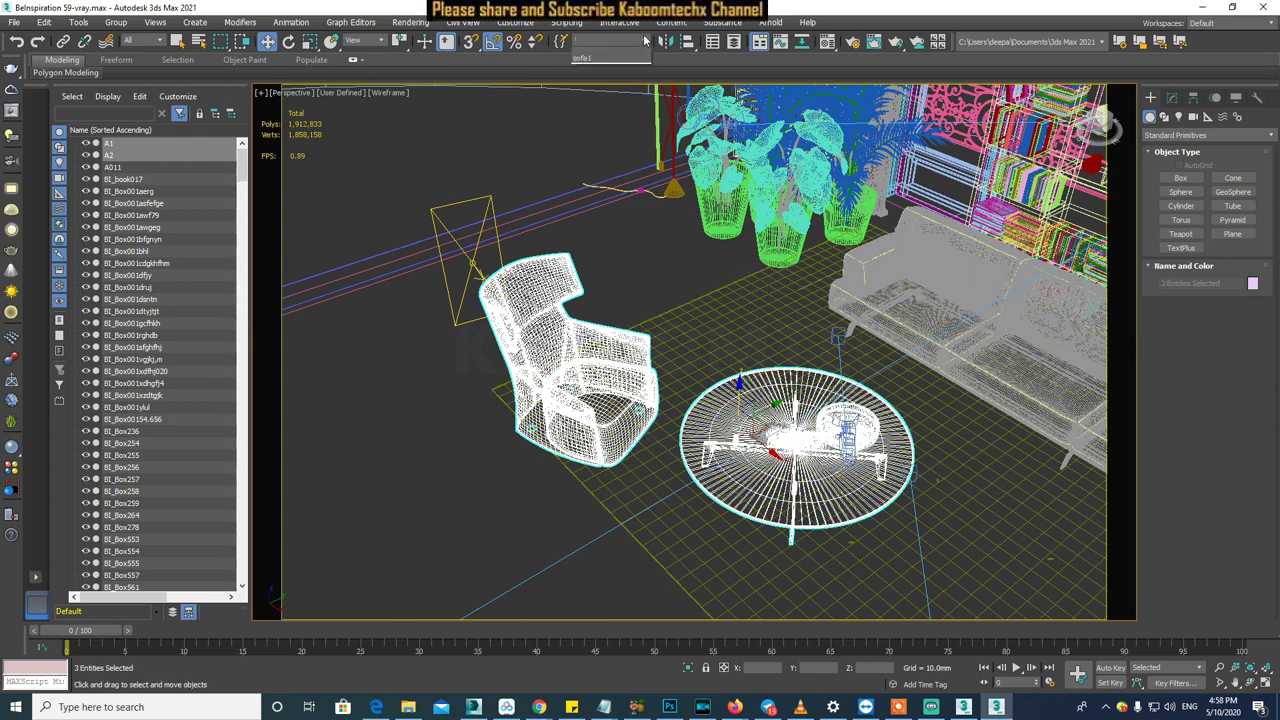
left_click(614, 63)
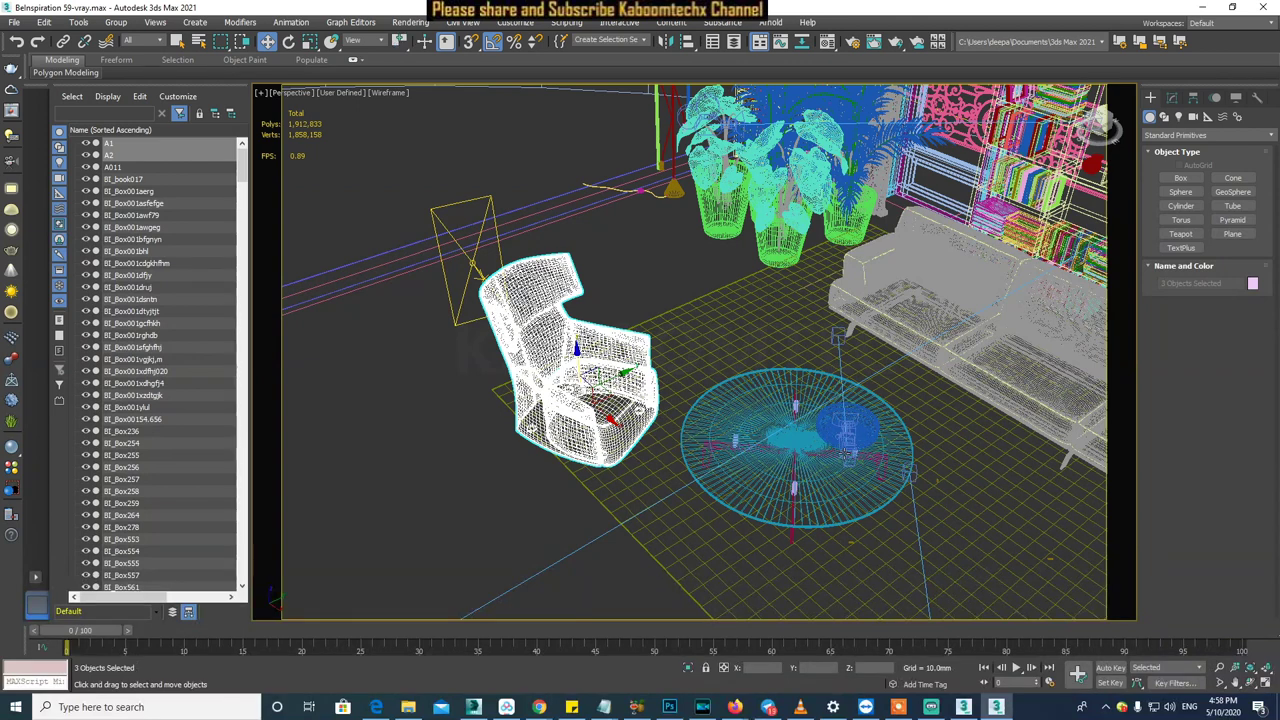
left_click(806, 455, "alt")
left_click(806, 455, "ctrl")
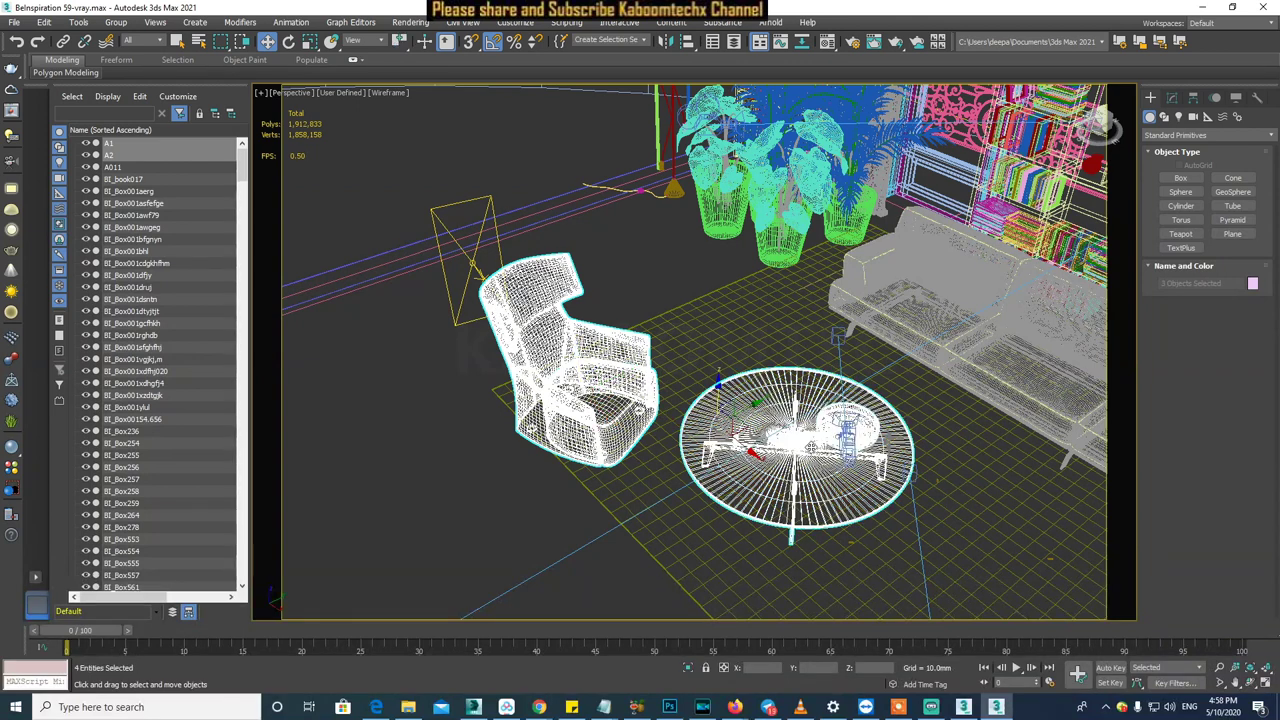
left_click(700, 540, "ctrl")
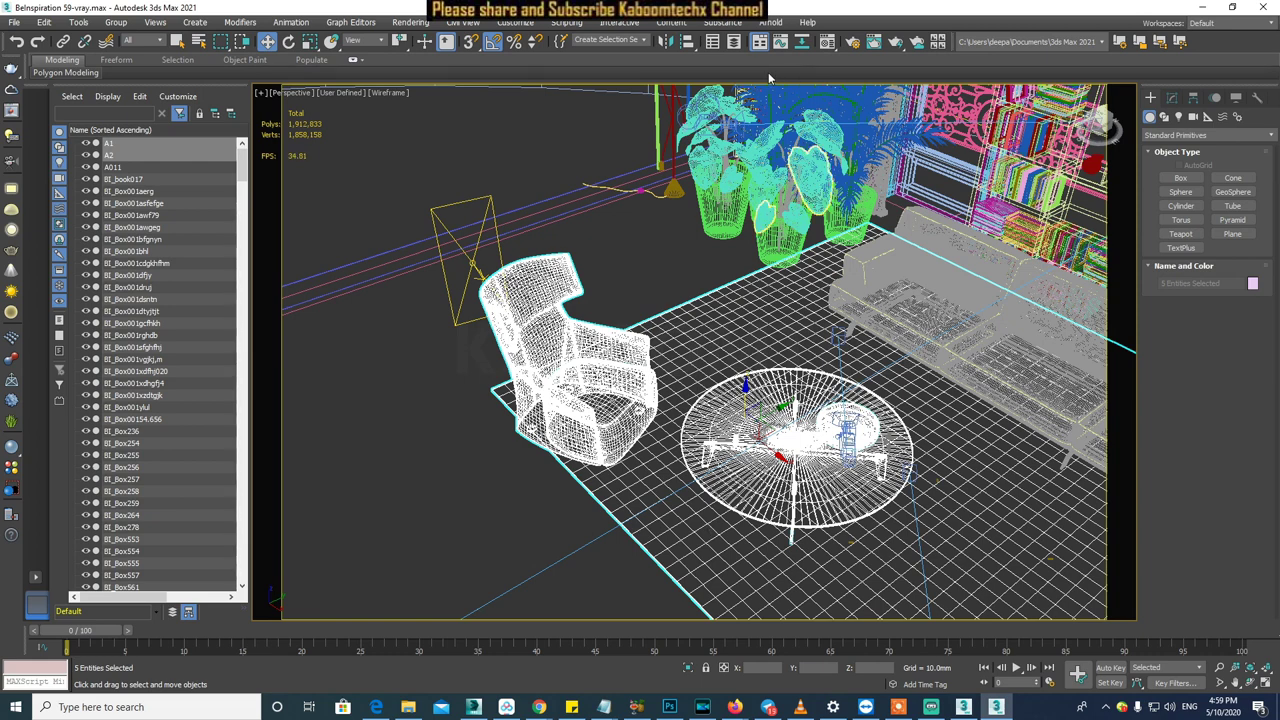
- Save the five selected entities as the named set 'sofa and carpet table'
left_click(640, 42)
left_click(633, 42)
type("s")
type("ofa")
type(" and car")
type("pet t")
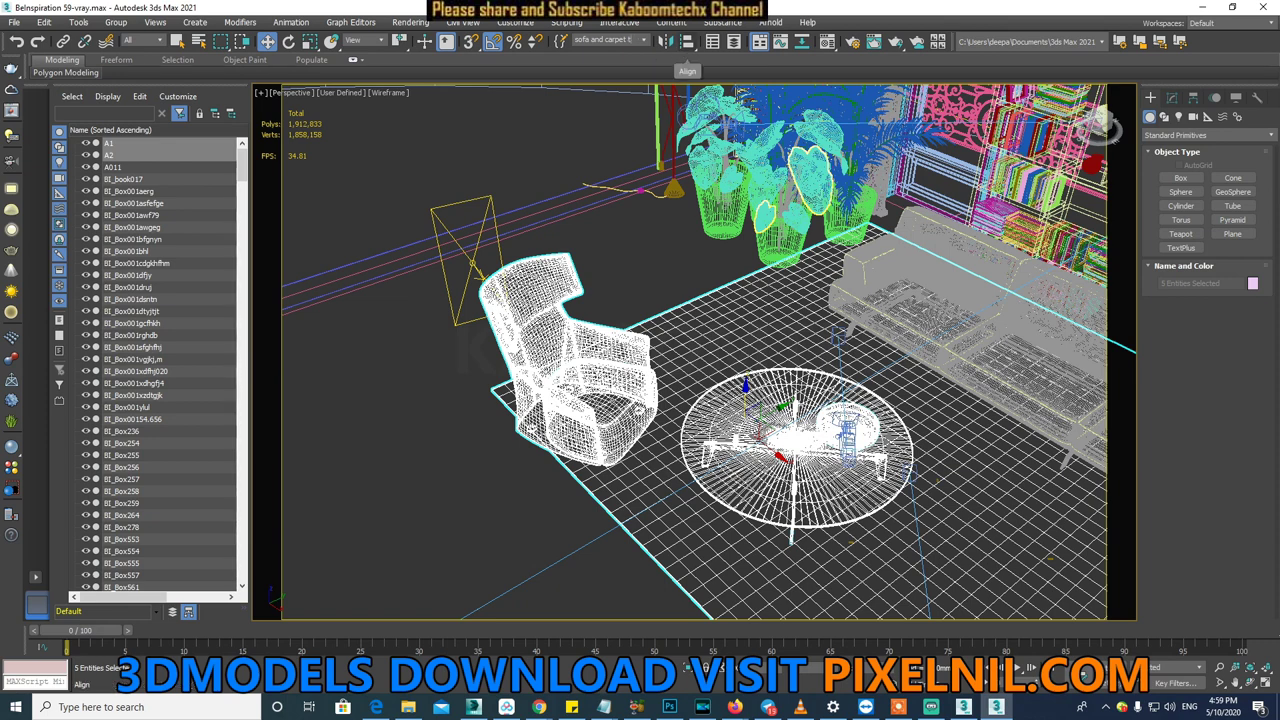
type("bl")
key("Return")
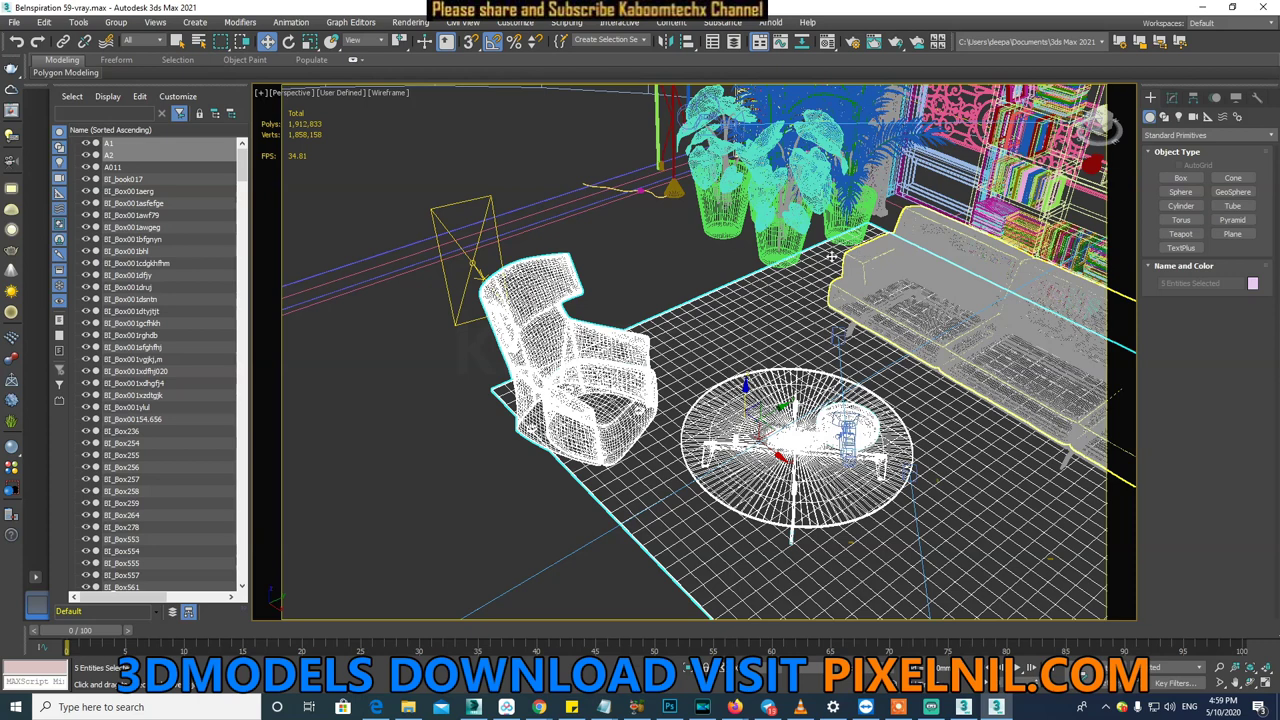
- Clear the selection, recall 'sofa and carpet table', then pick the potted plant's leaves
left_click(613, 323)
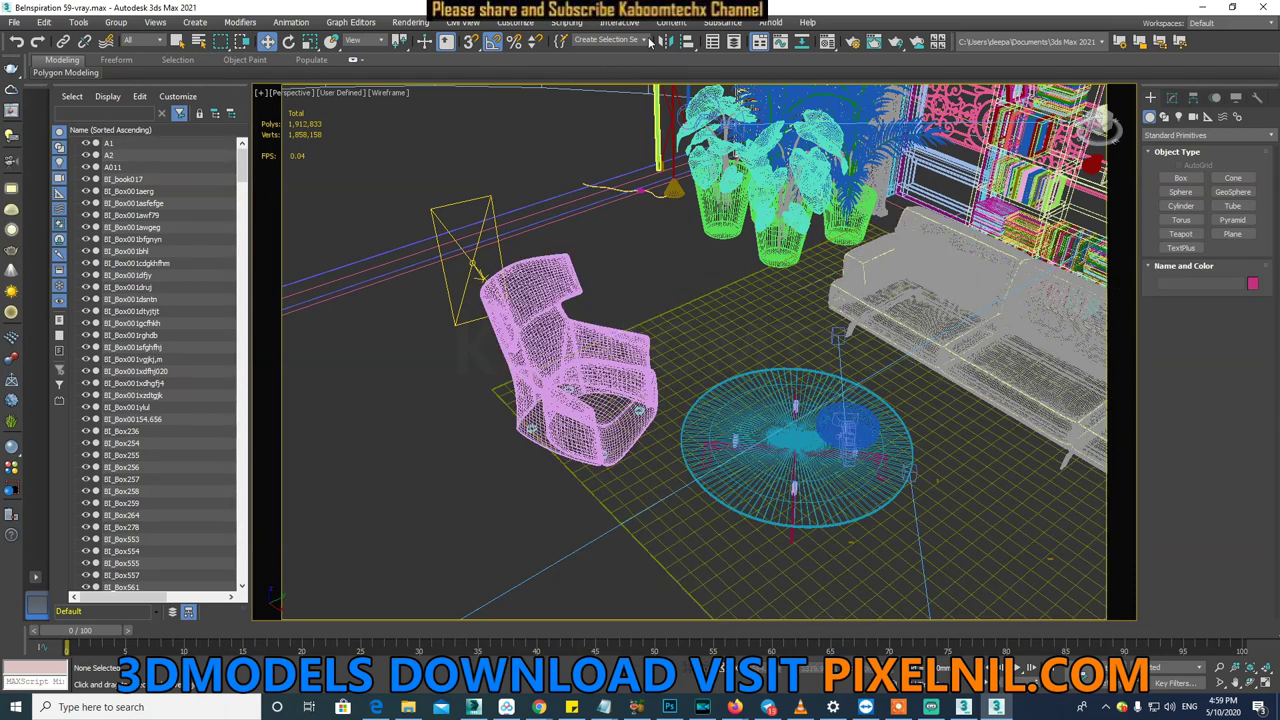
left_click(668, 395)
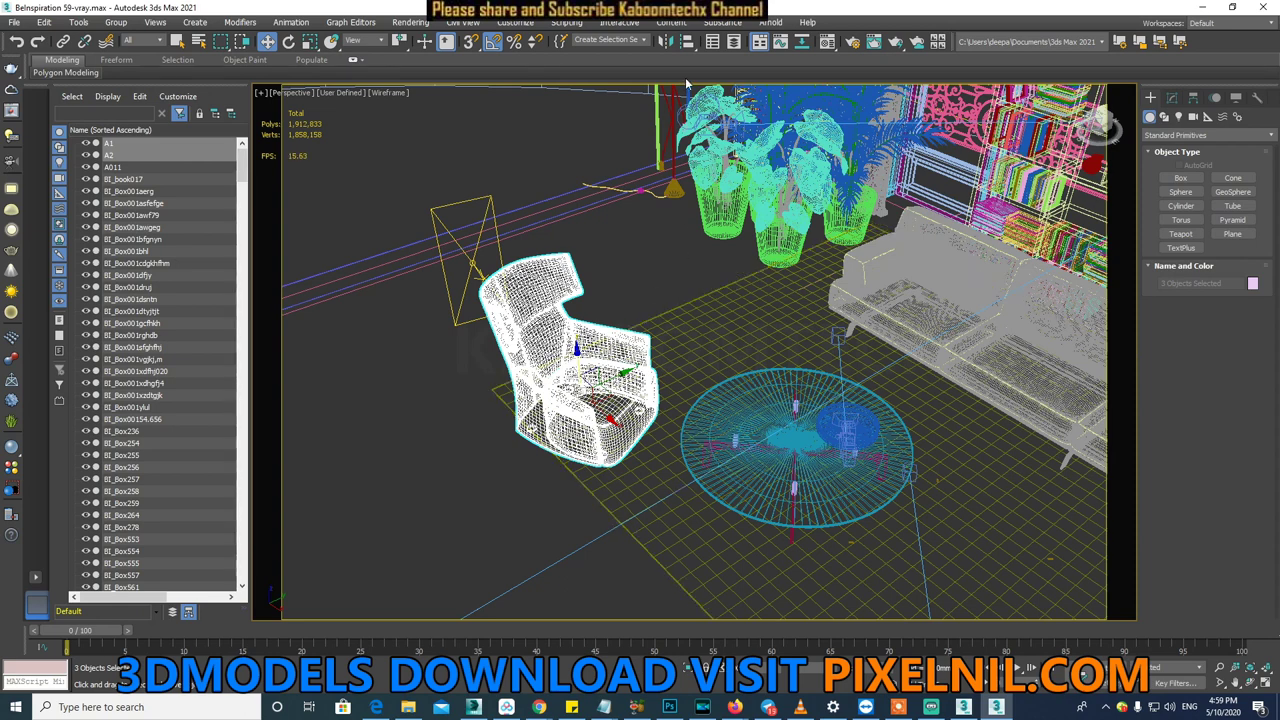
left_click(644, 41)
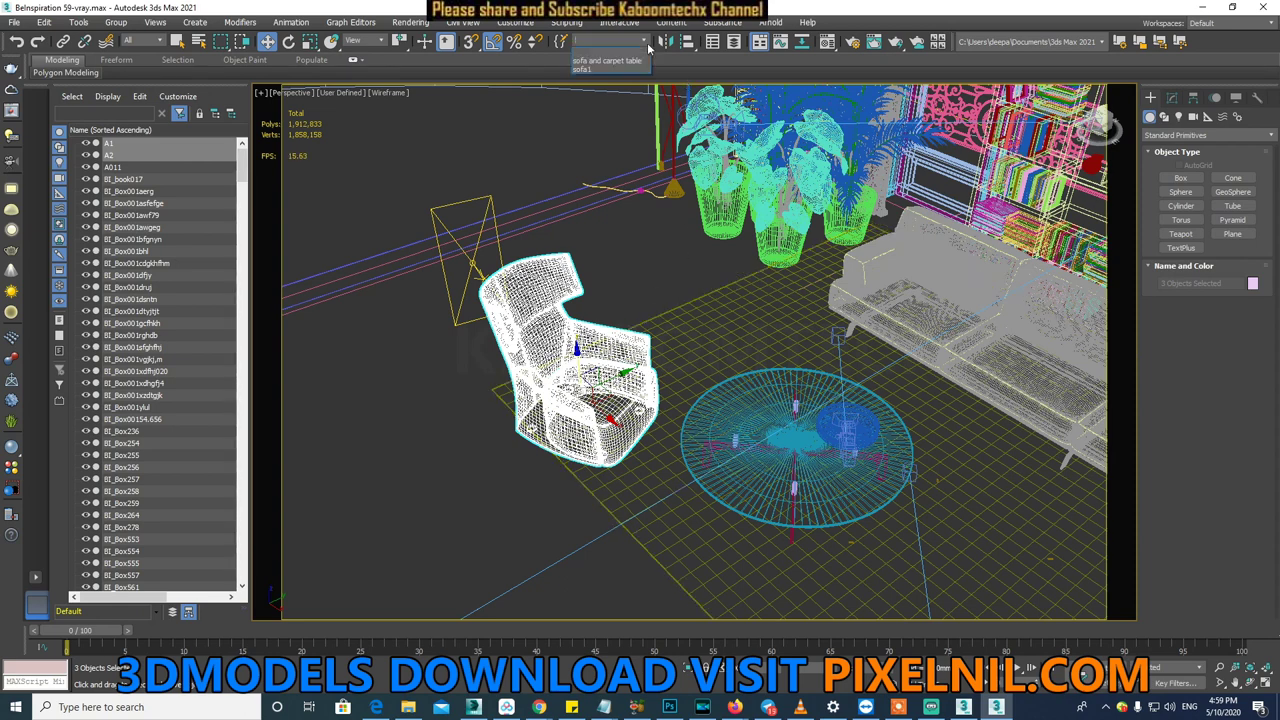
left_click(596, 70)
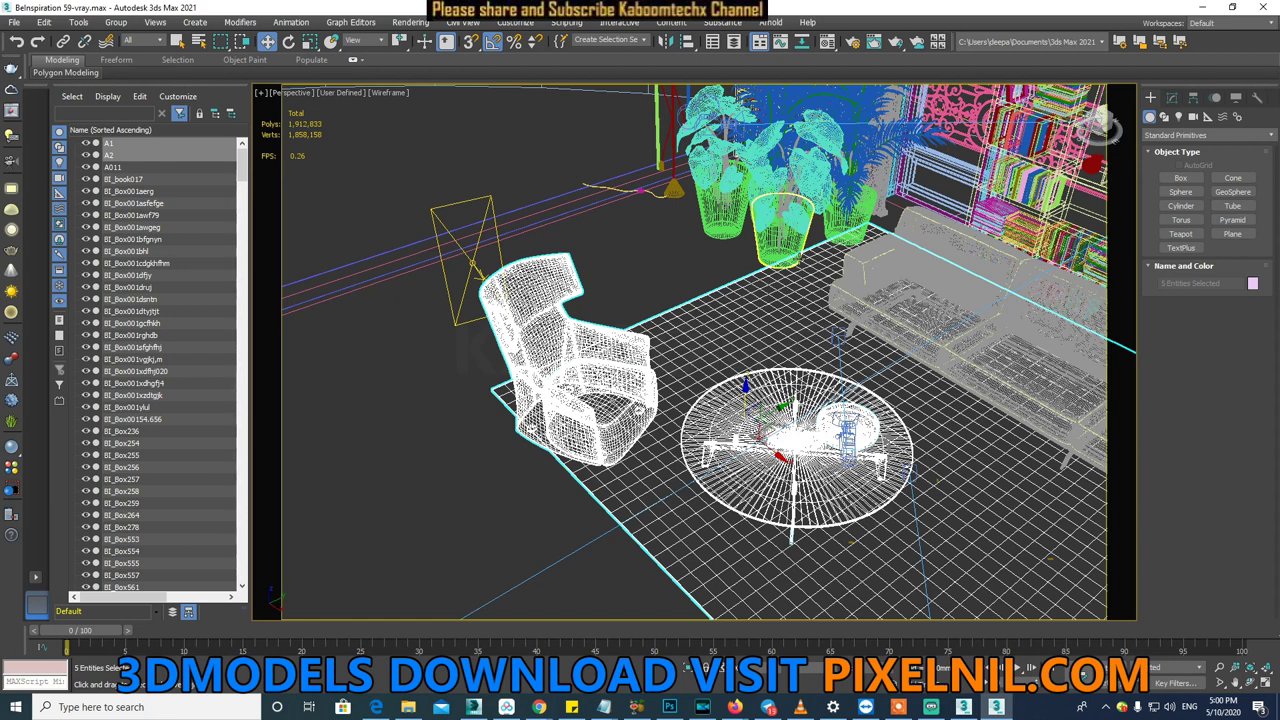
left_click(790, 252, "ctrl")
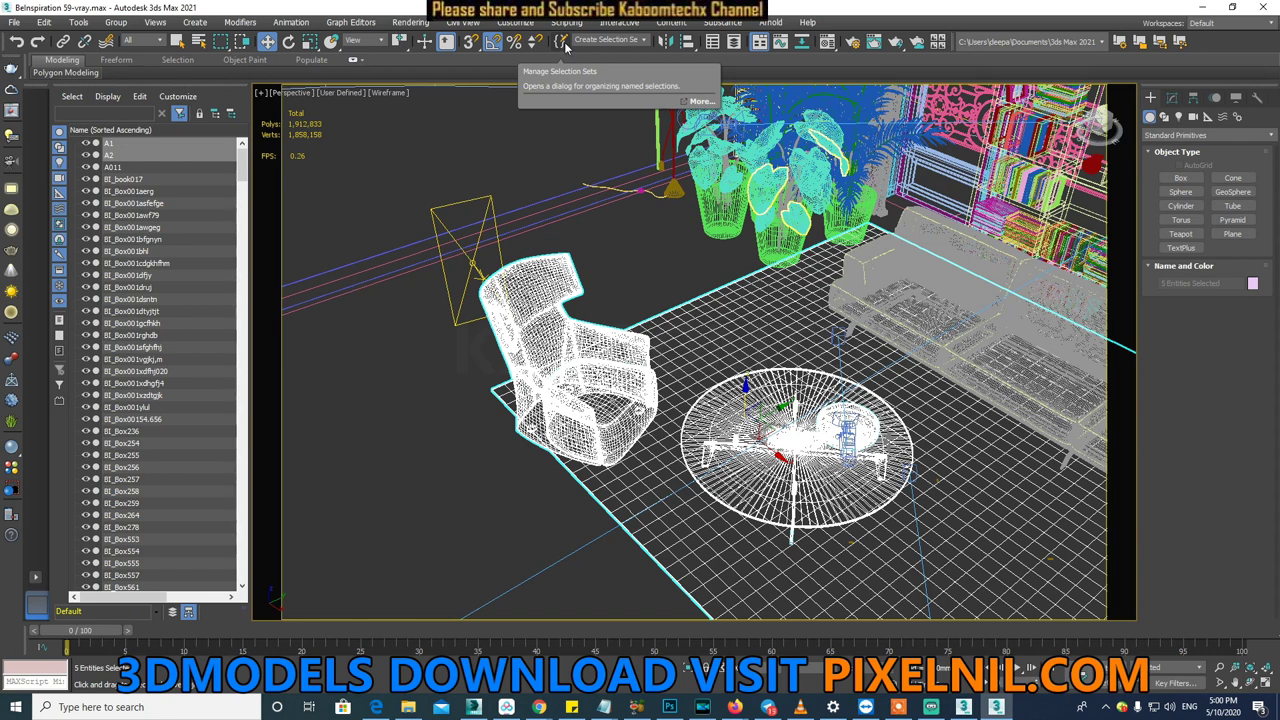
left_click(565, 47)
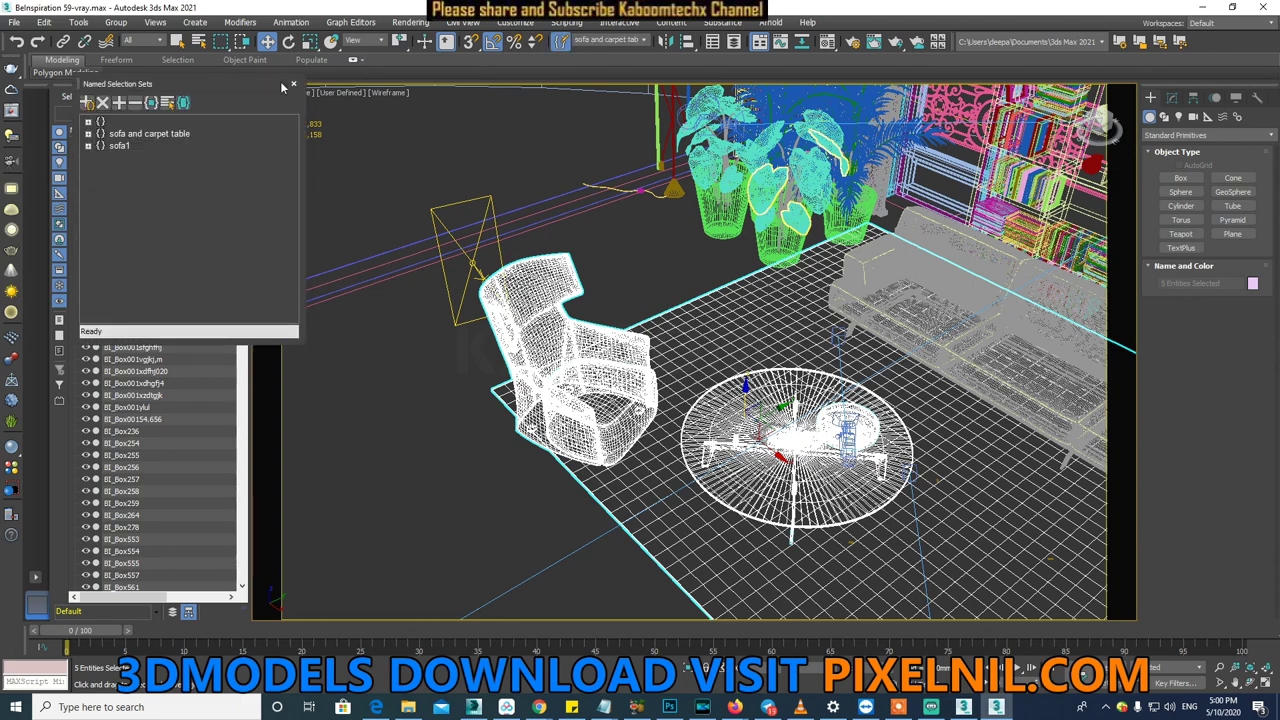
- Move the Named Selection Sets dialog over the viewport and inspect the empty unnamed set
mouse_move(188, 85)
left_mouse_down()
mouse_move(386, 92)
mouse_move(565, 135)
left_mouse_up()
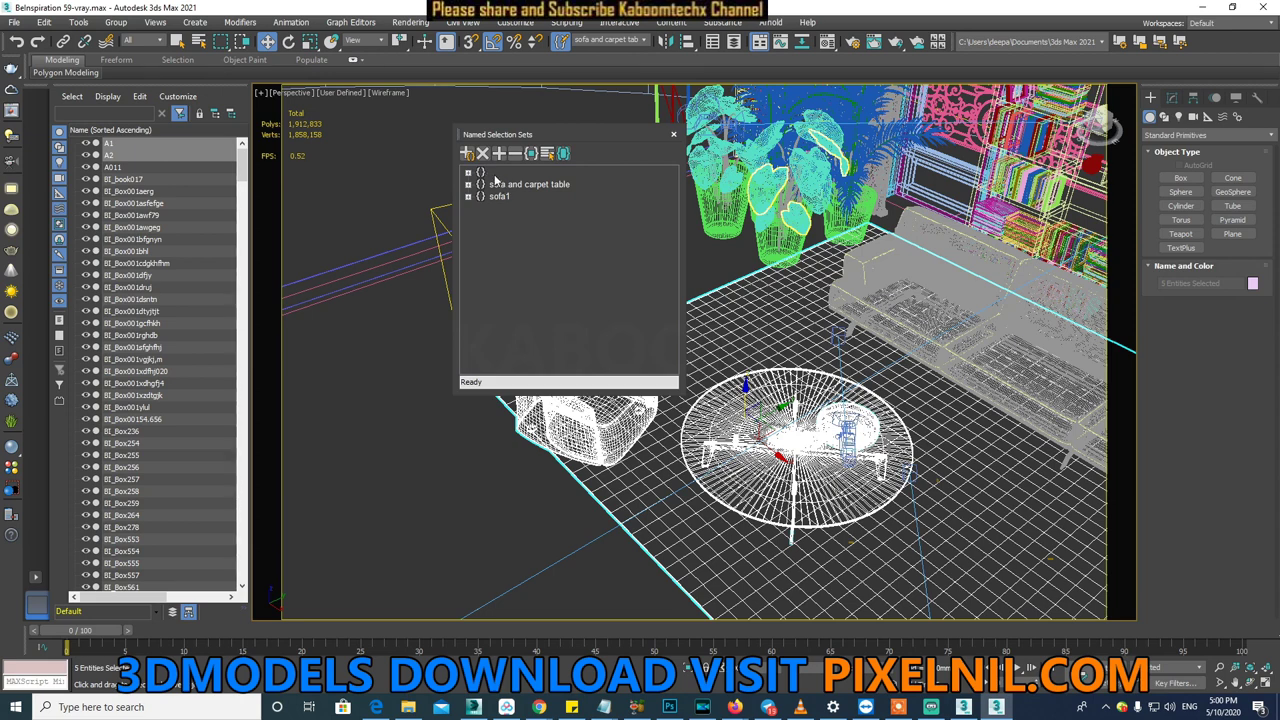
left_click(469, 173)
left_click(469, 173)
left_click(566, 182)
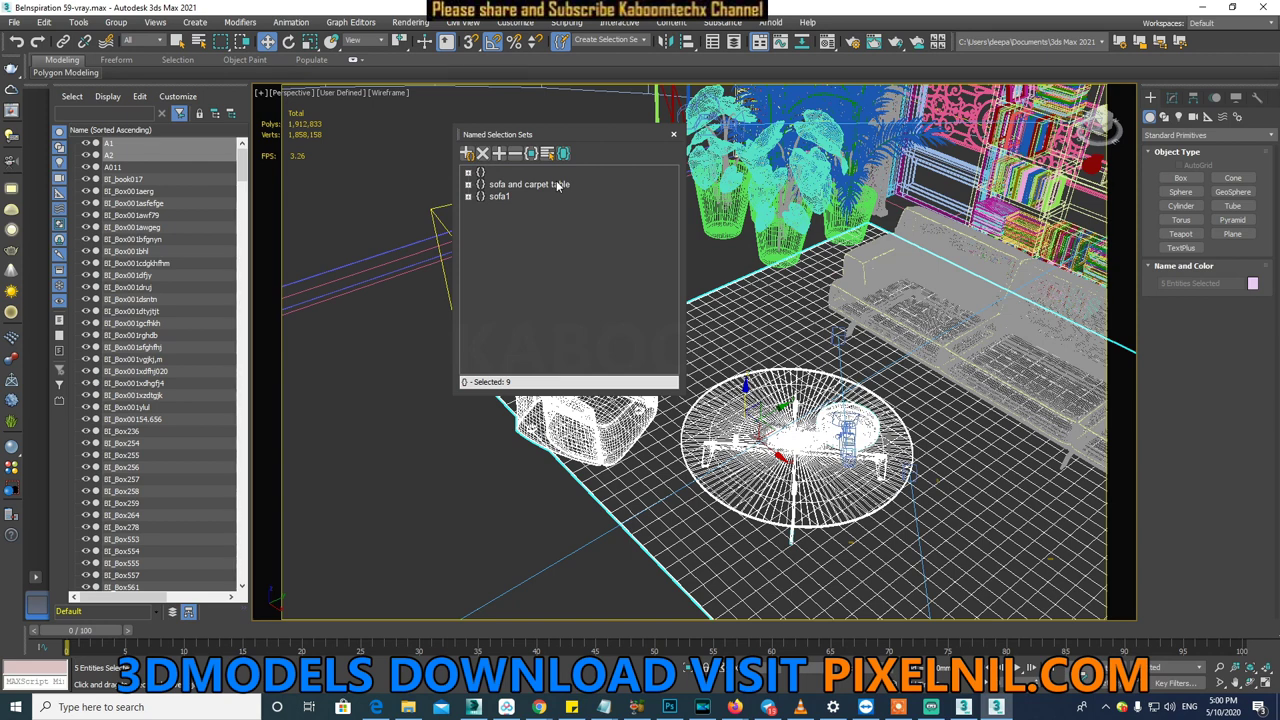
- Remove the empty unnamed set and create a new set named 'planet and sofa'
left_click(490, 173)
left_click(483, 154)
left_click(545, 173)
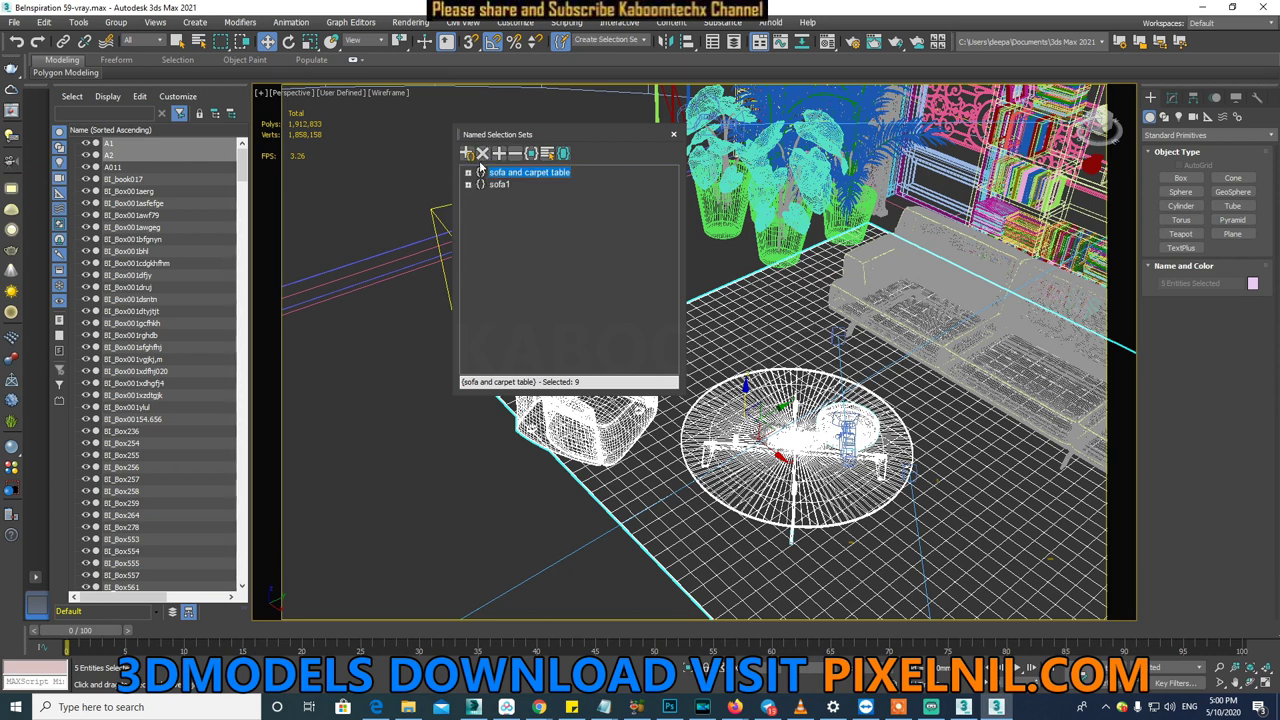
left_click(398, 380)
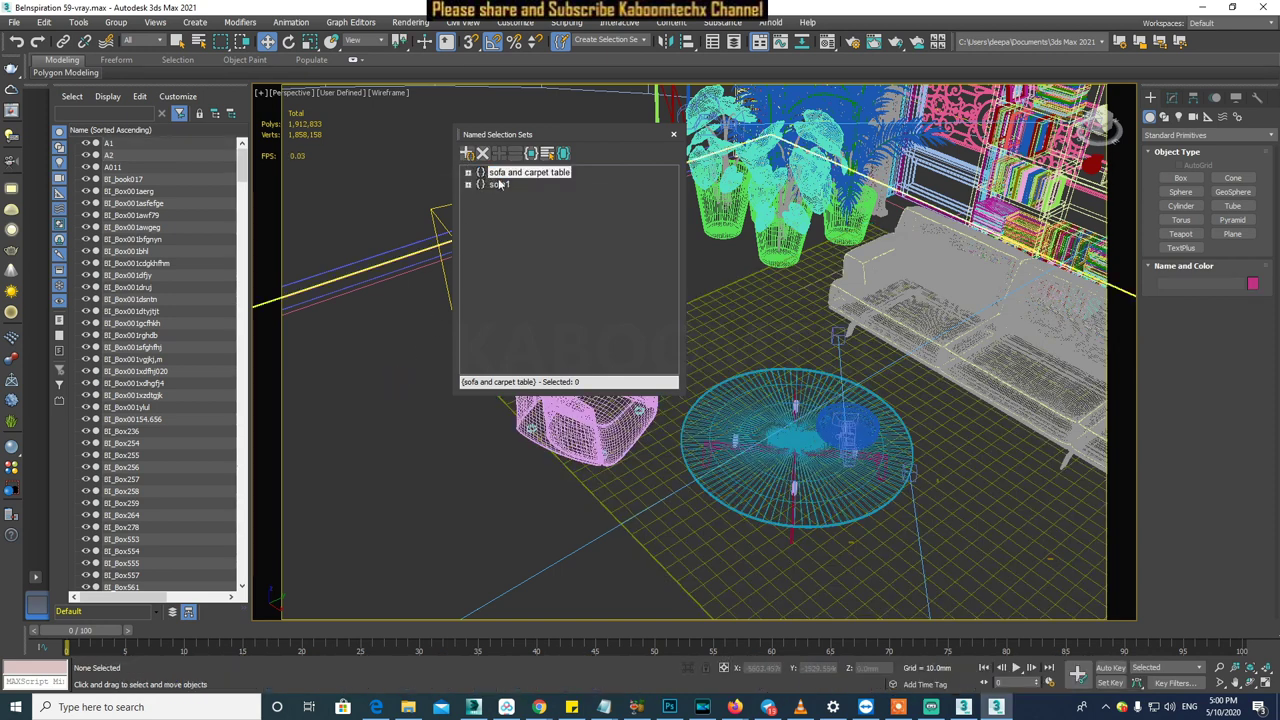
left_click(469, 154)
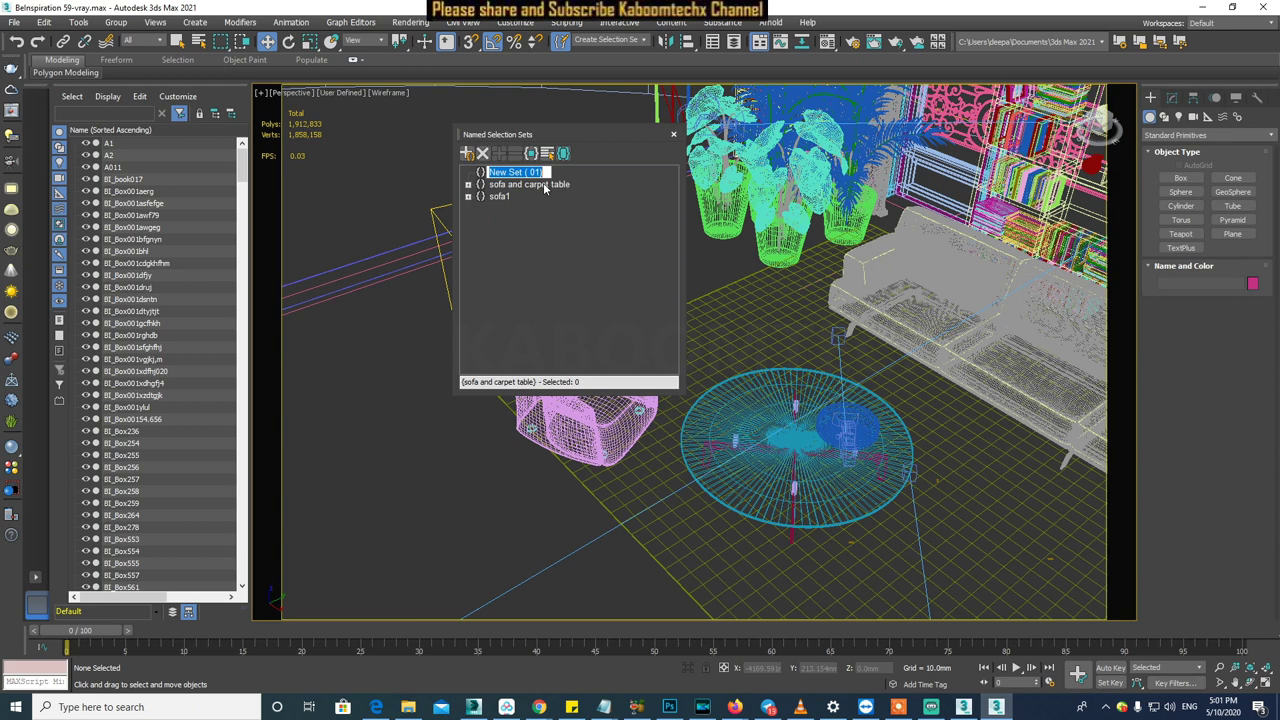
type("pla")
type("net and ")
type("sofa")
- Confirm the 'planet and sofa' name and select sofa groups Group046 and Group047
key("Return")
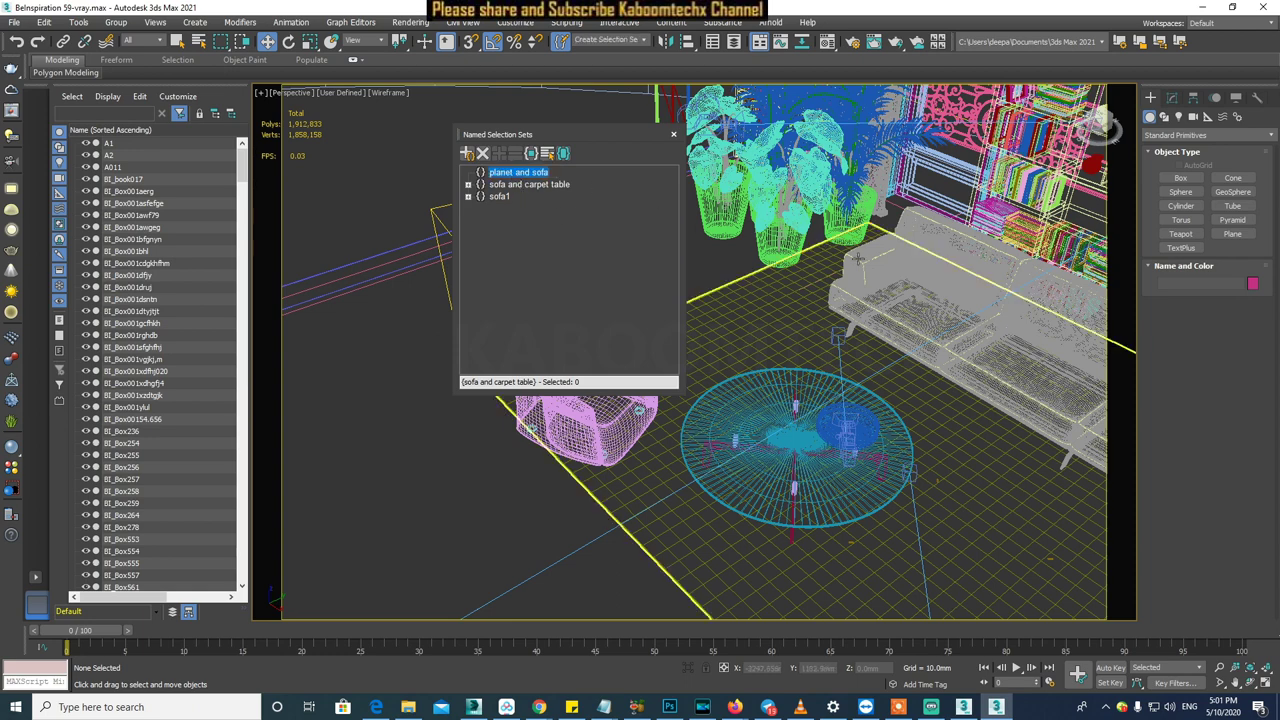
left_click(893, 277)
left_click(851, 329, "ctrl")
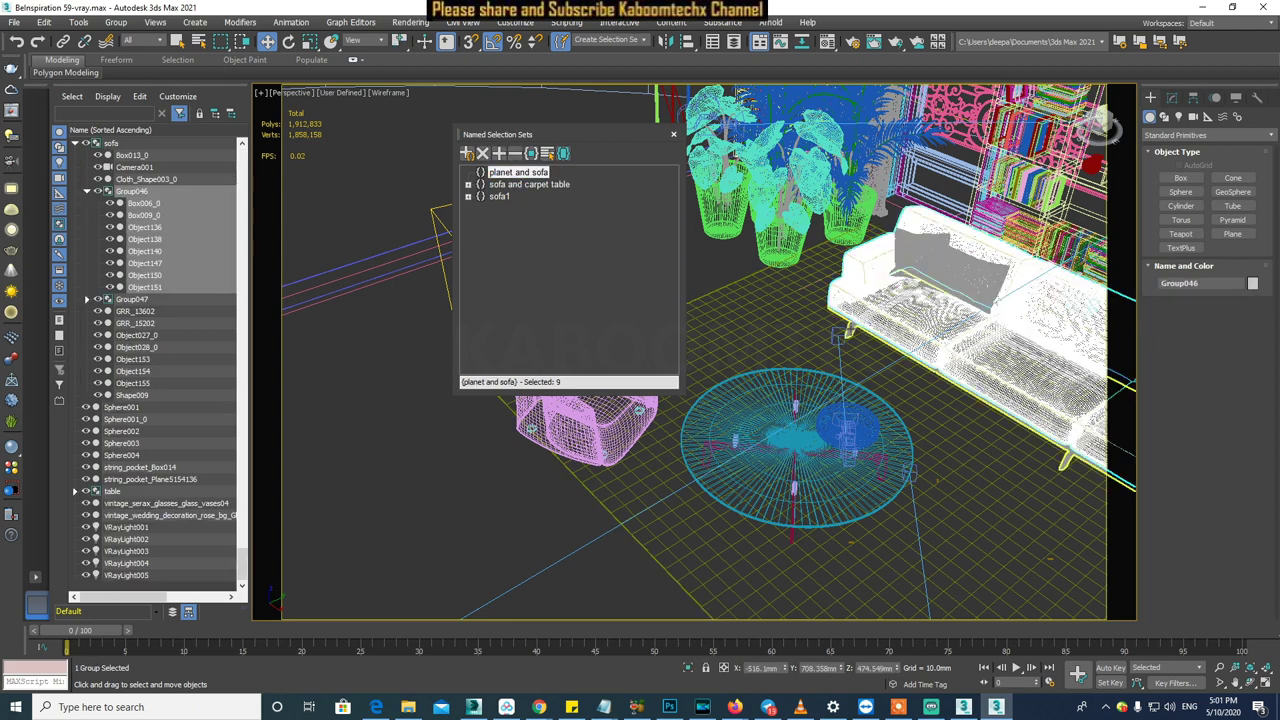
- Ctrl-select the sofa's back cushion, the green cushion and the neighbouring sofa parts
left_click(943, 273, "ctrl")
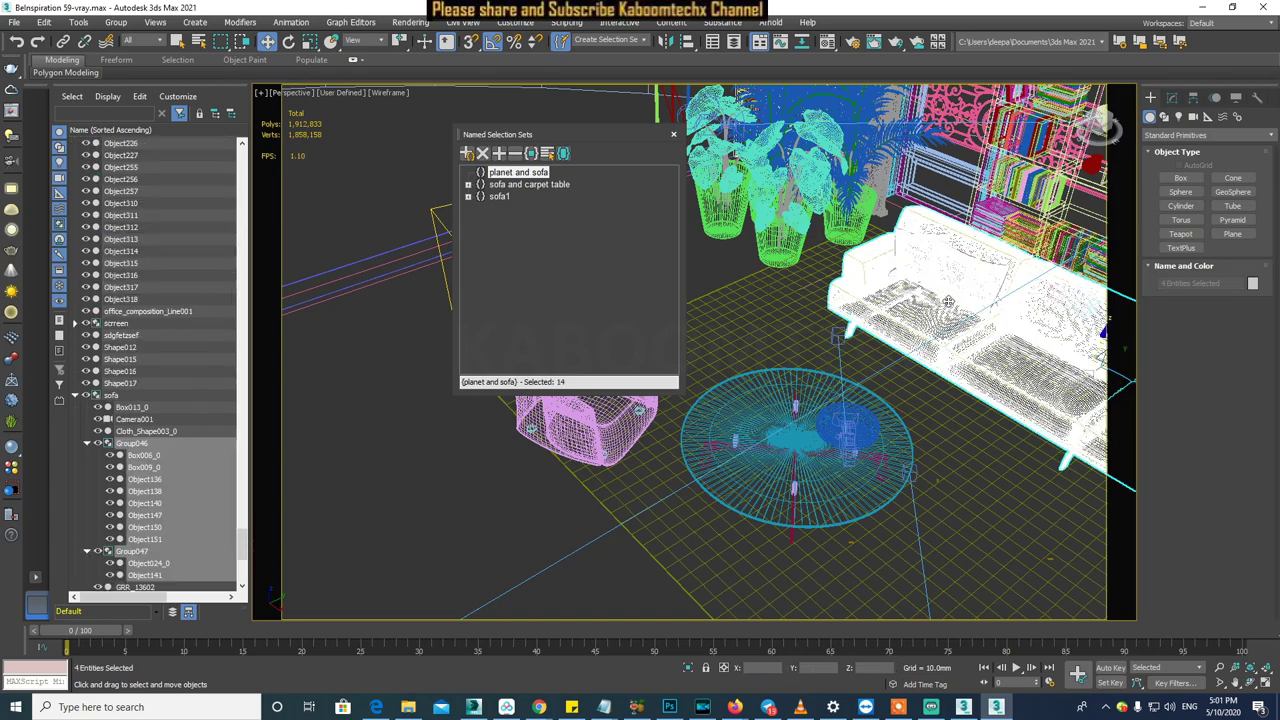
middle_click_drag(941, 292, 823, 241, "alt")
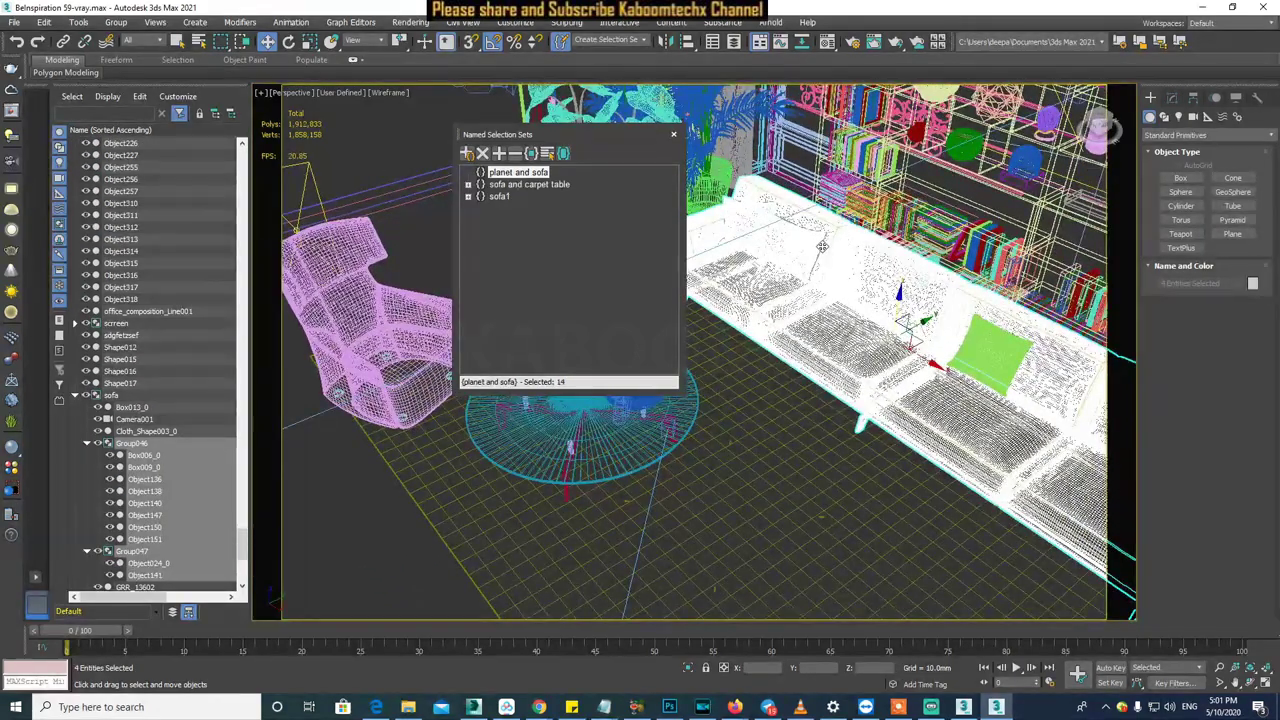
left_click(777, 216, "ctrl")
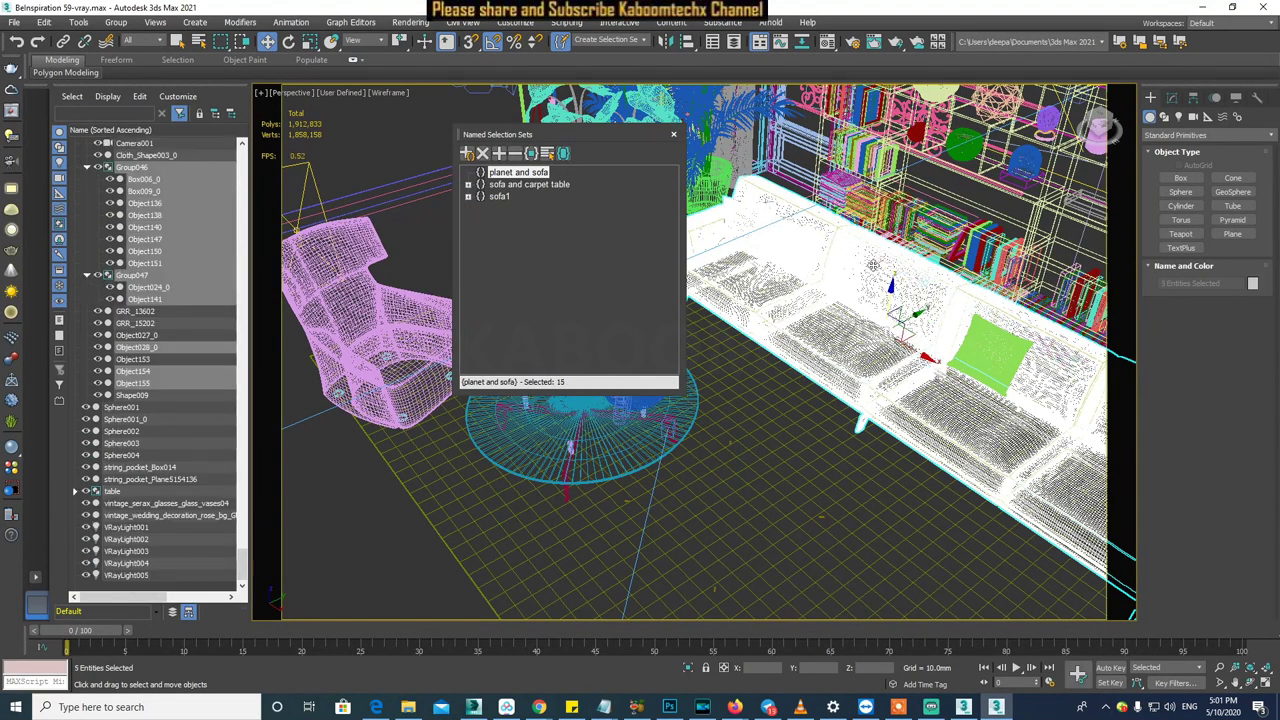
left_click(997, 344, "ctrl")
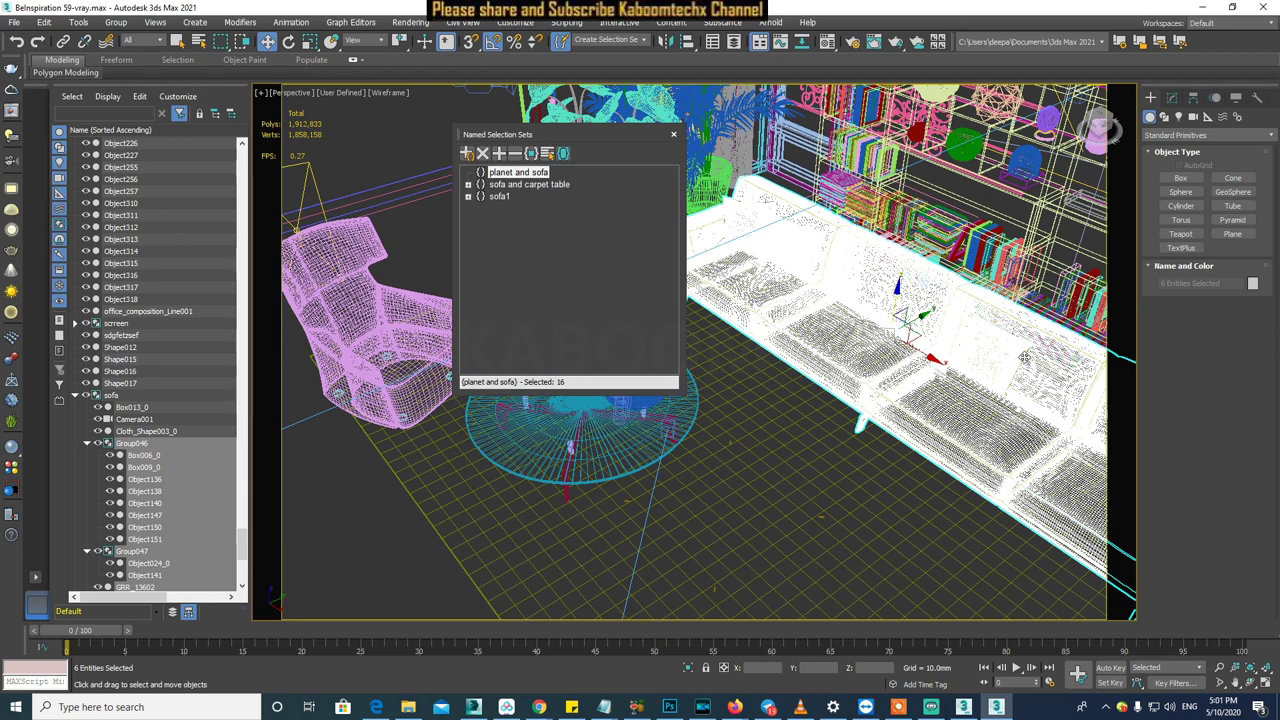
left_click(969, 370, "ctrl")
left_click(985, 370, "ctrl")
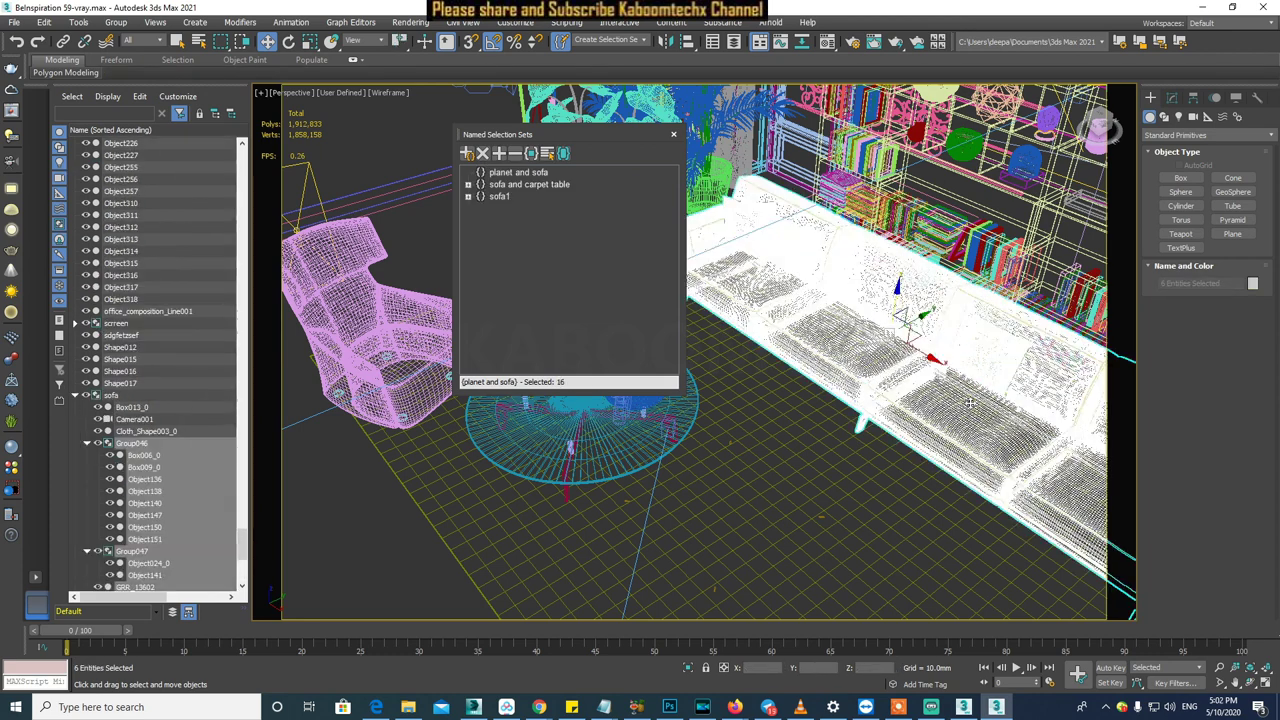
left_click(968, 390, "ctrl")
left_click(952, 375, "ctrl")
- Select the last sofa pieces and add them to 'planet and sofa', bringing it to 20 objects
left_click(1020, 370, "ctrl")
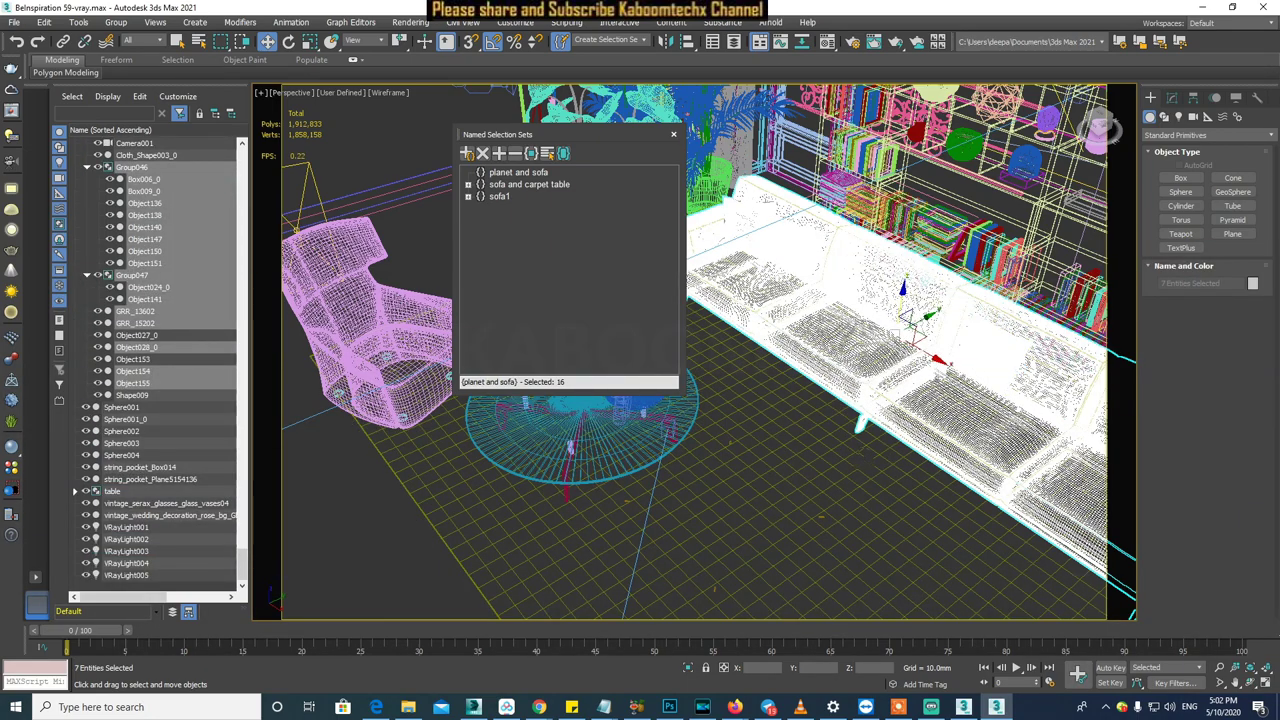
middle_click_drag(903, 433, 688, 383, "alt")
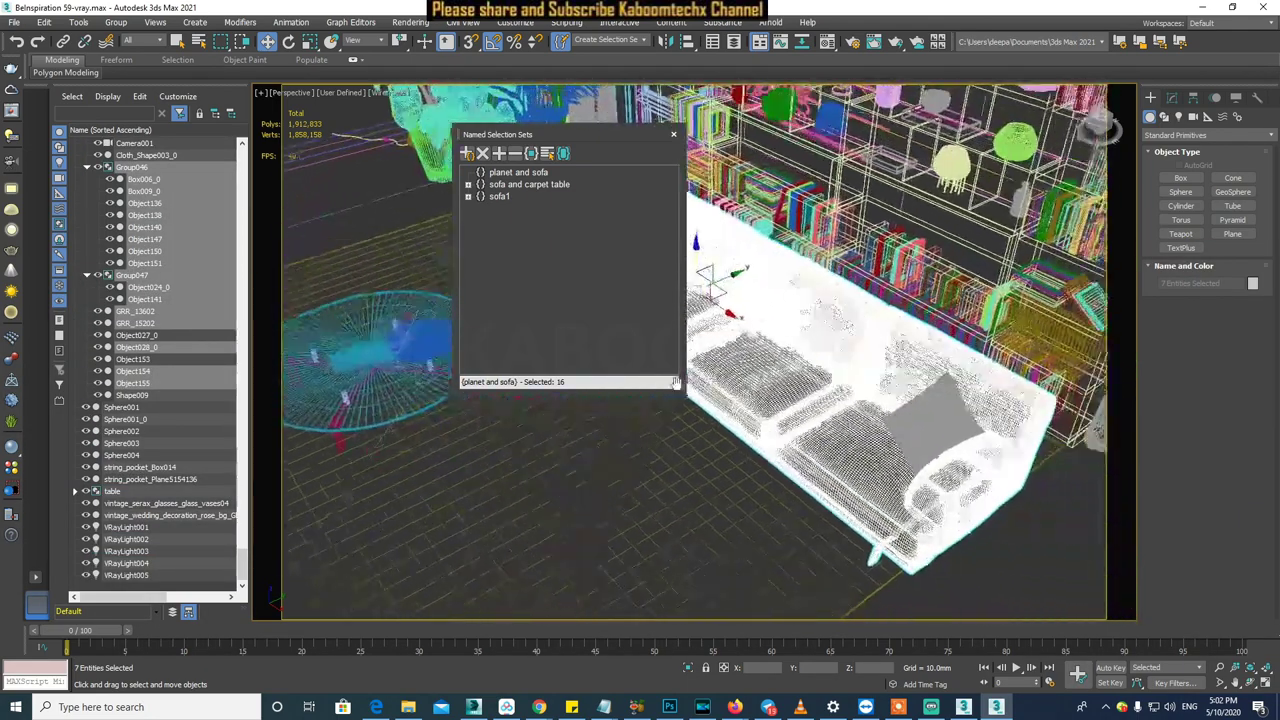
left_click(921, 443, "ctrl")
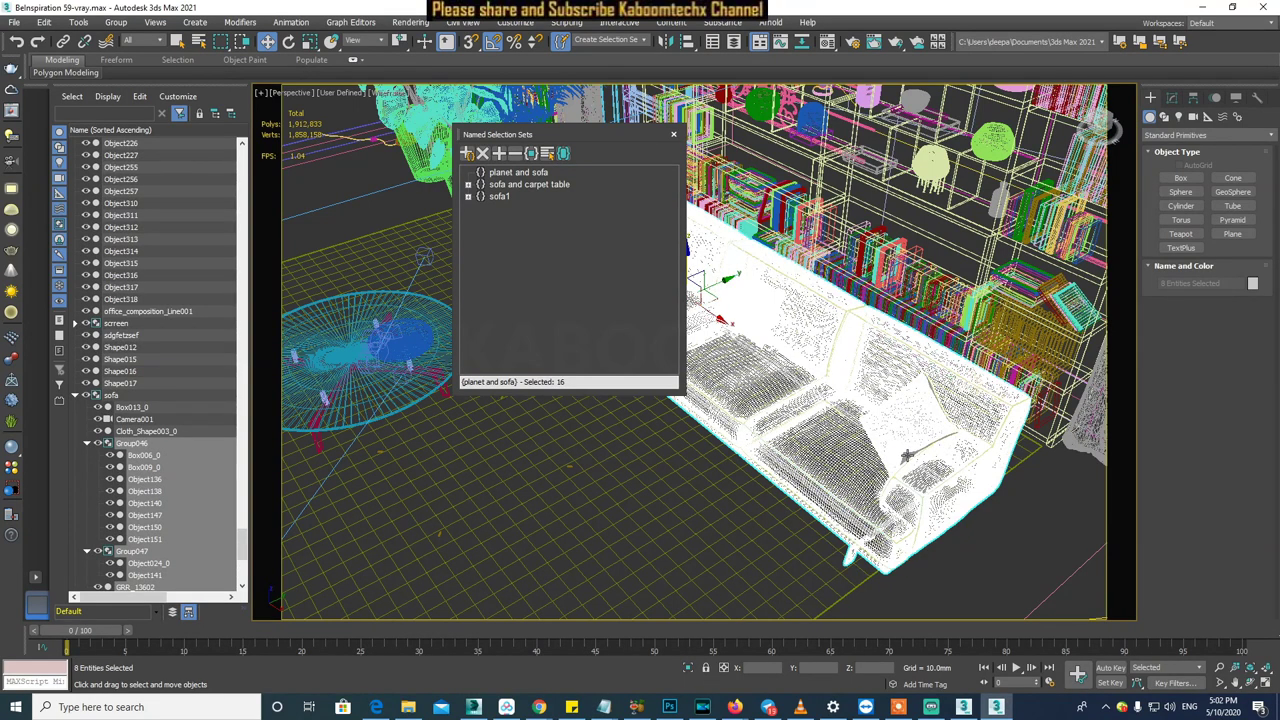
left_click(907, 455, "ctrl")
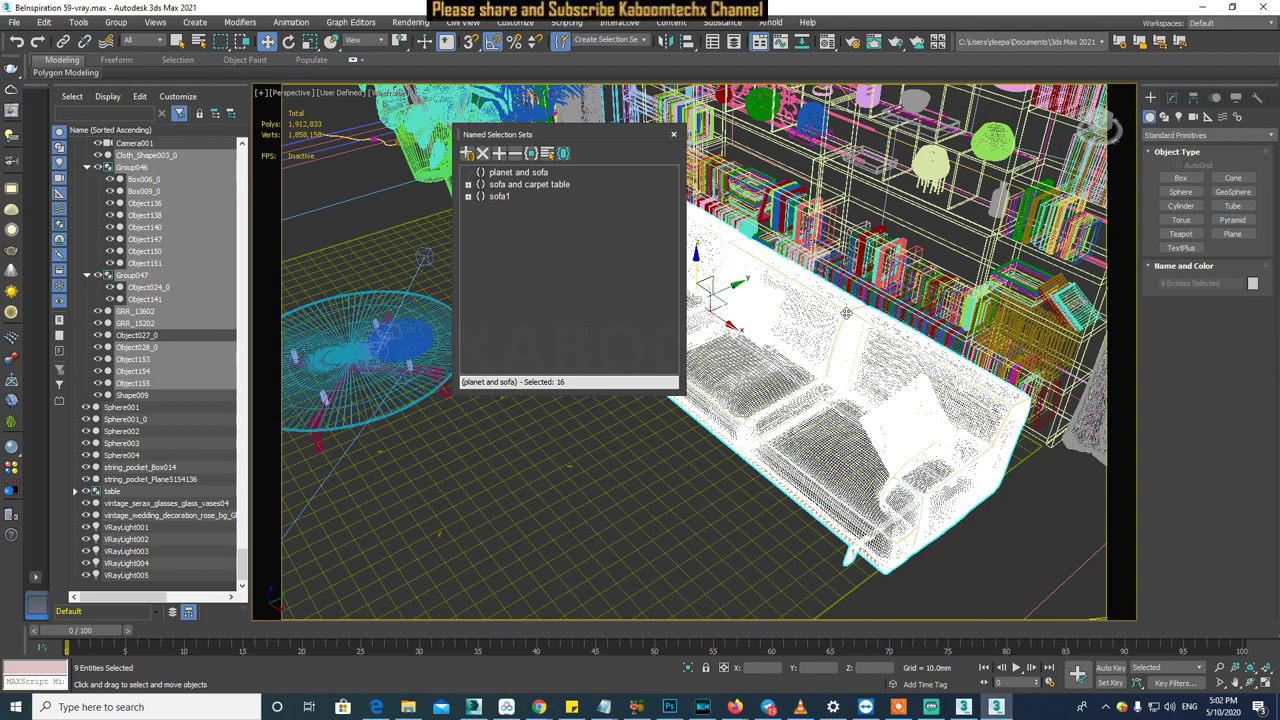
left_click(860, 362, "ctrl")
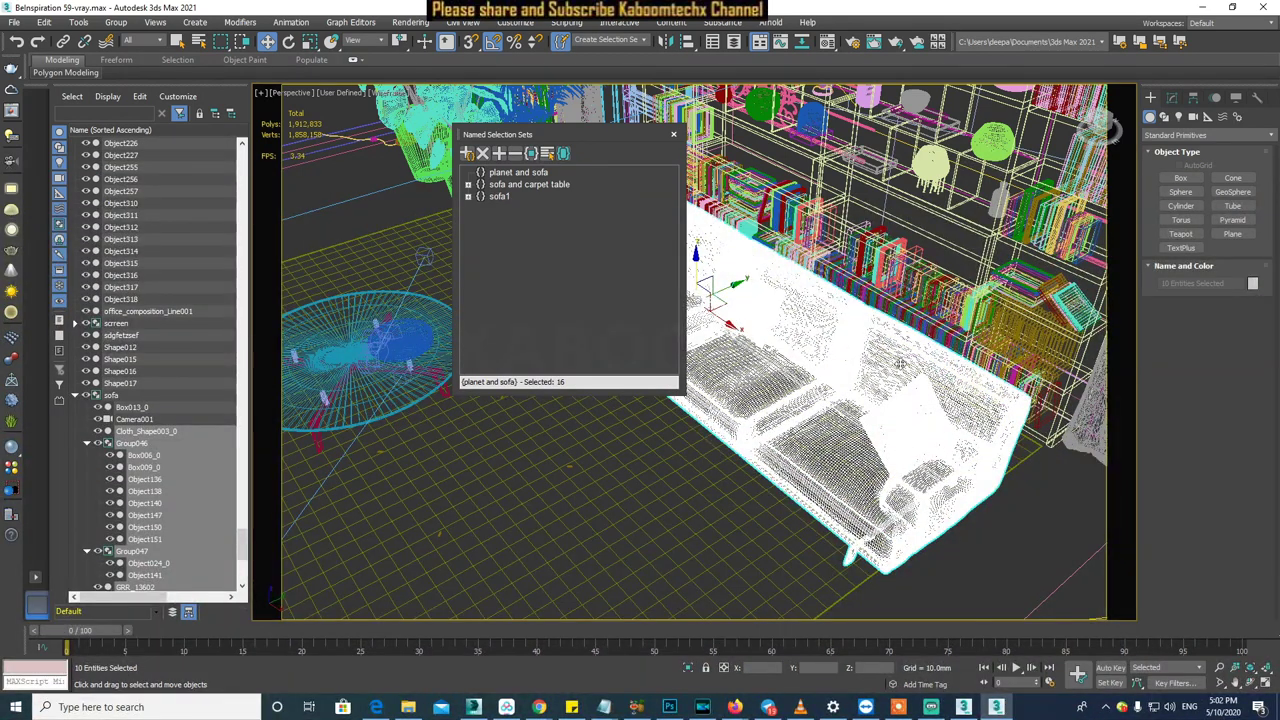
left_click(521, 173)
left_click(500, 155)
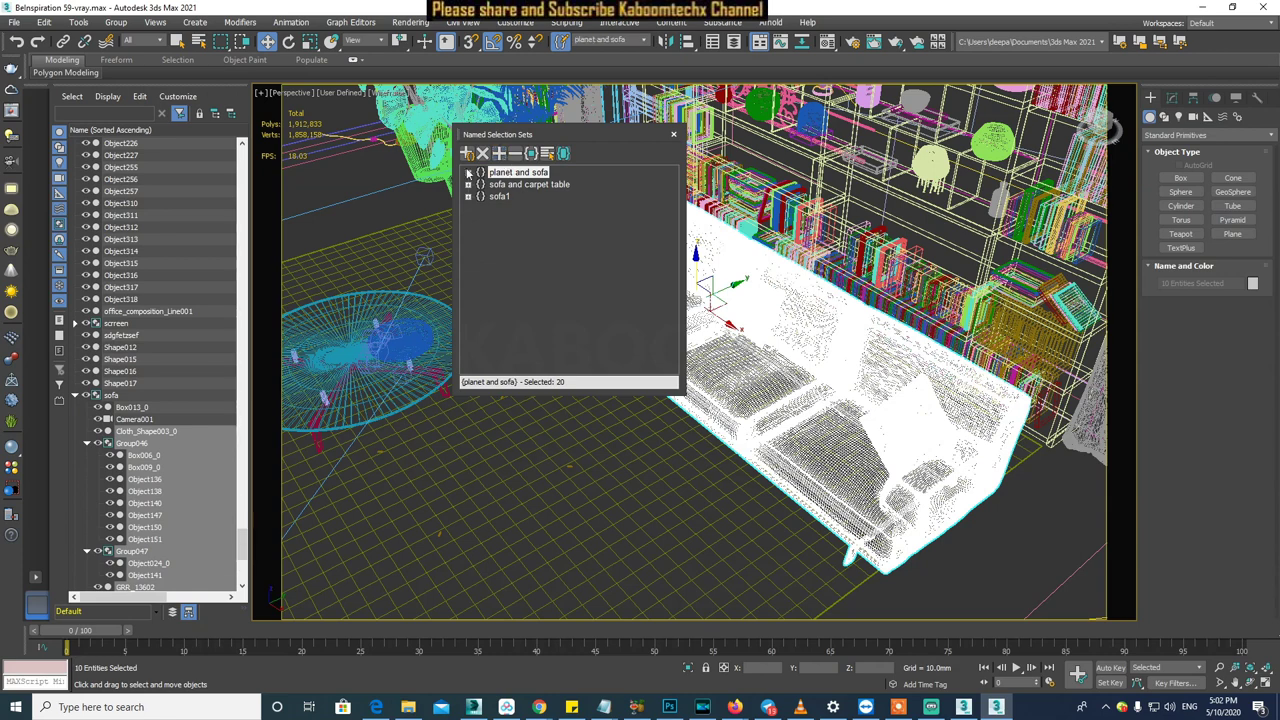
- Move the selection sets dialog aside and test-select pillow Object153 and sofa group Group046
left_click_drag(518, 133, 302, 145)
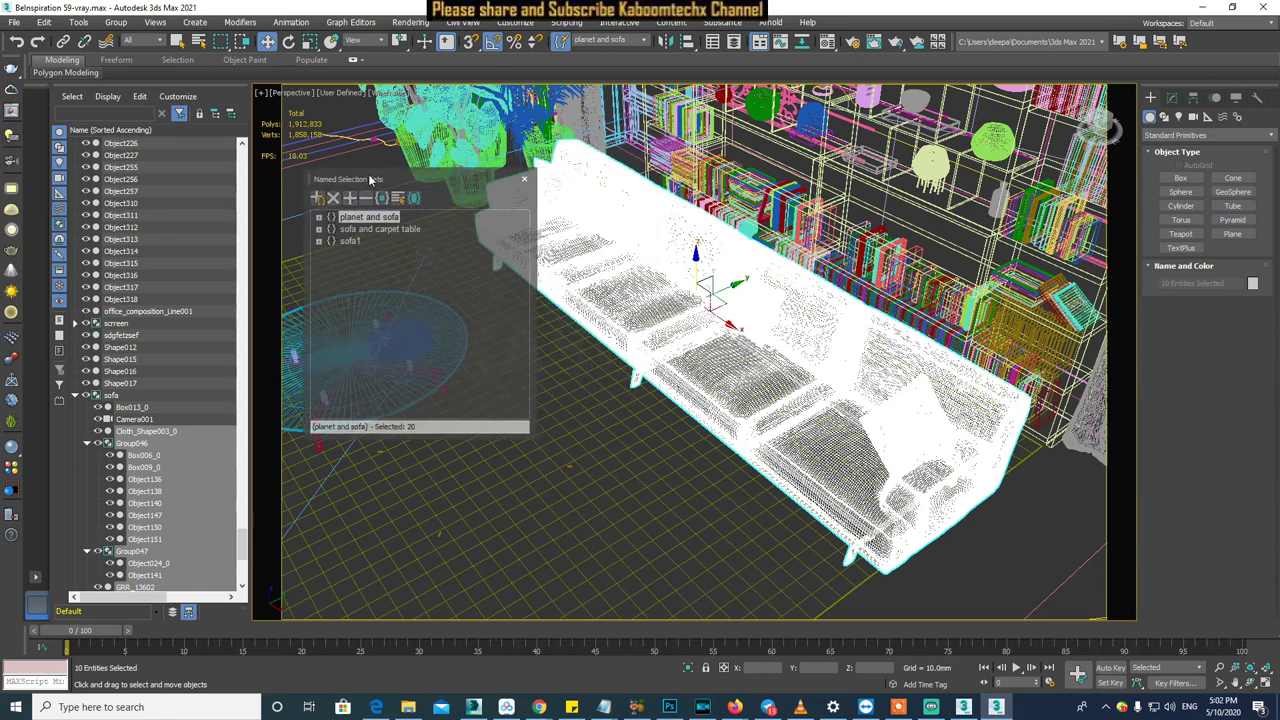
left_click(645, 262)
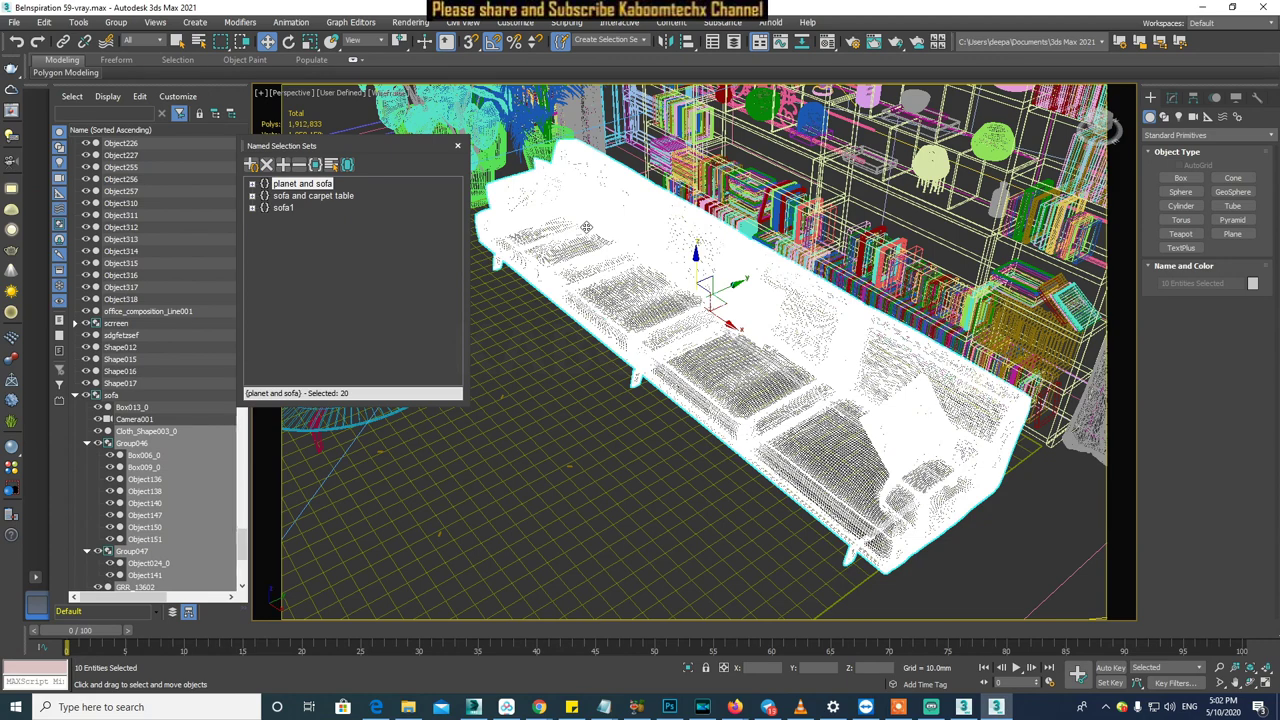
left_click(905, 420)
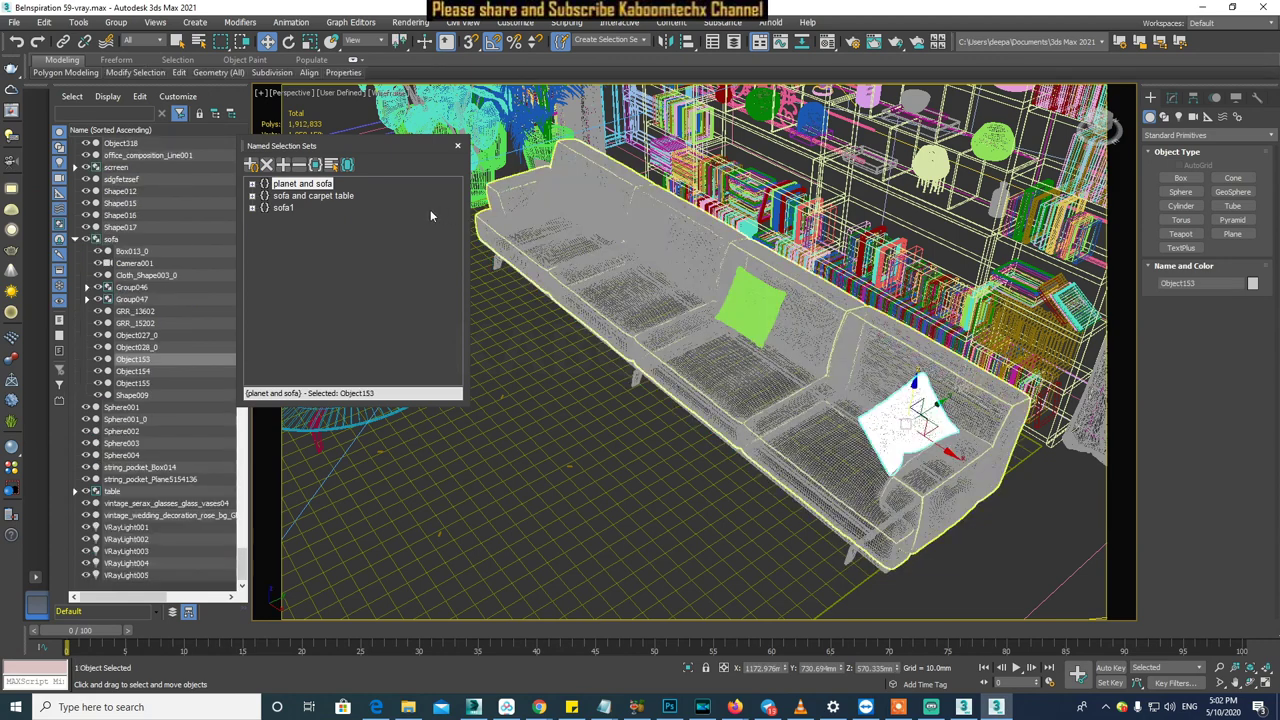
left_click(908, 453)
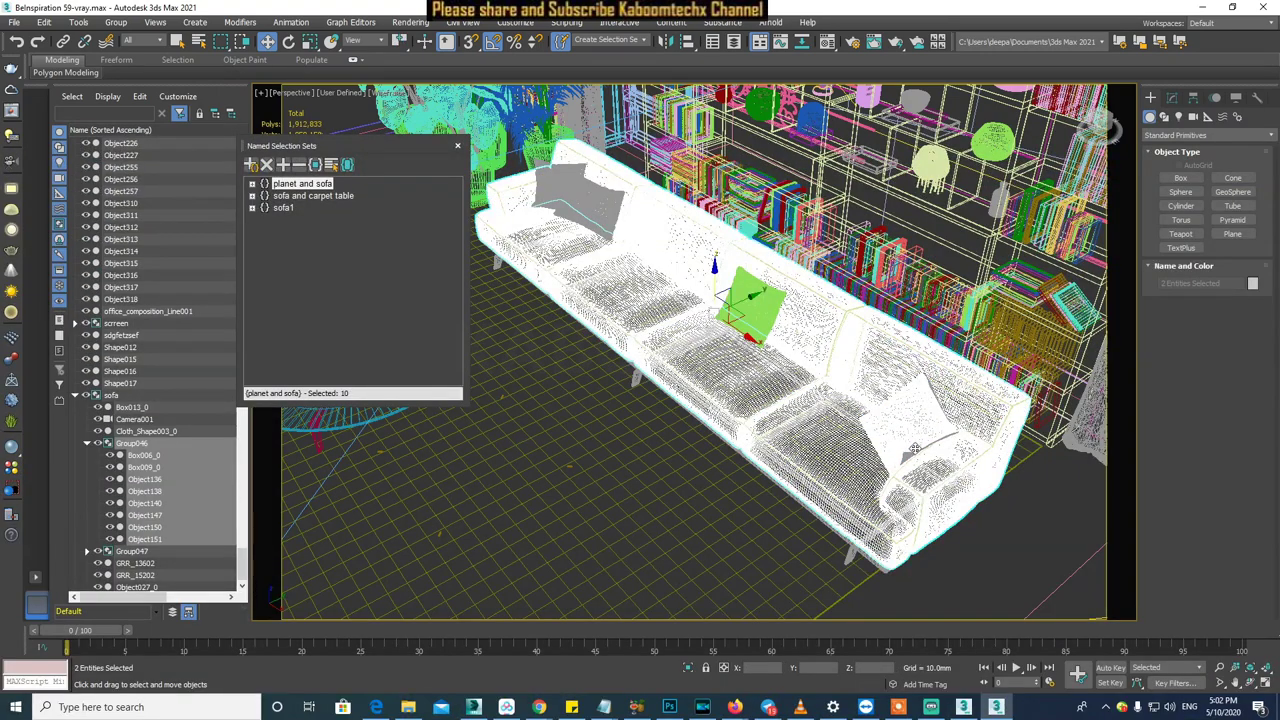
left_click(911, 452)
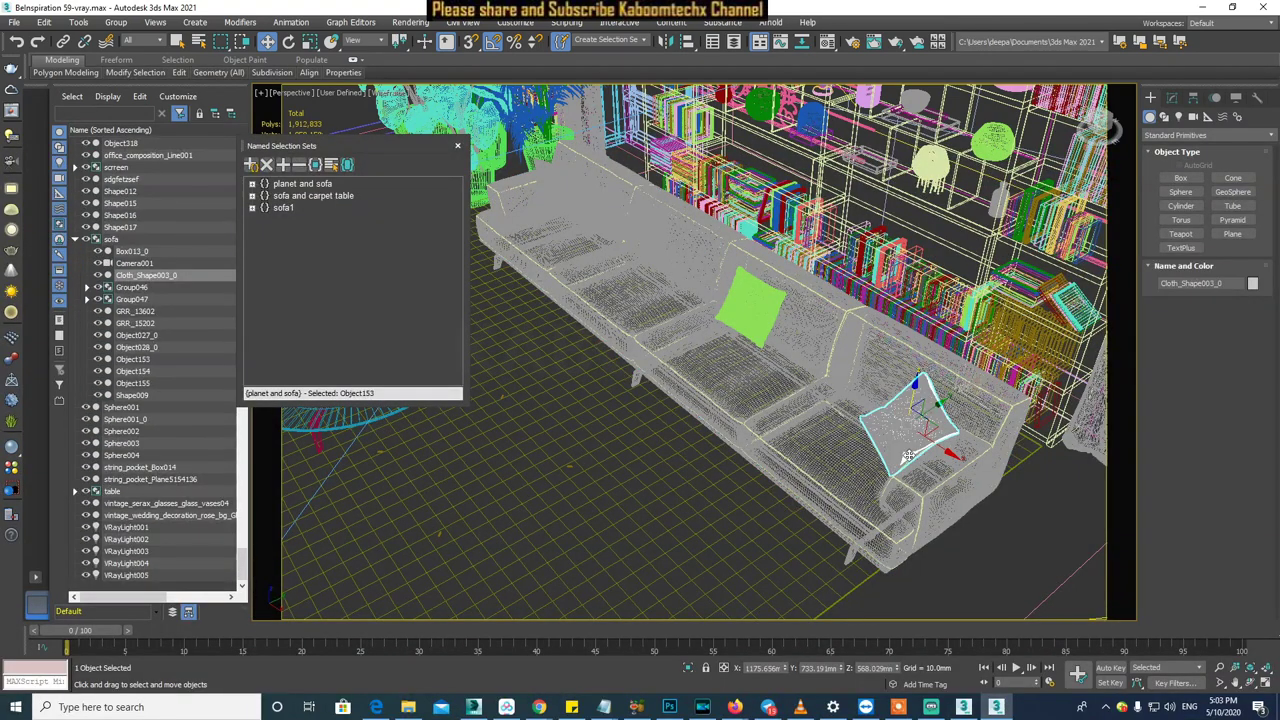
left_click(908, 428, "ctrl")
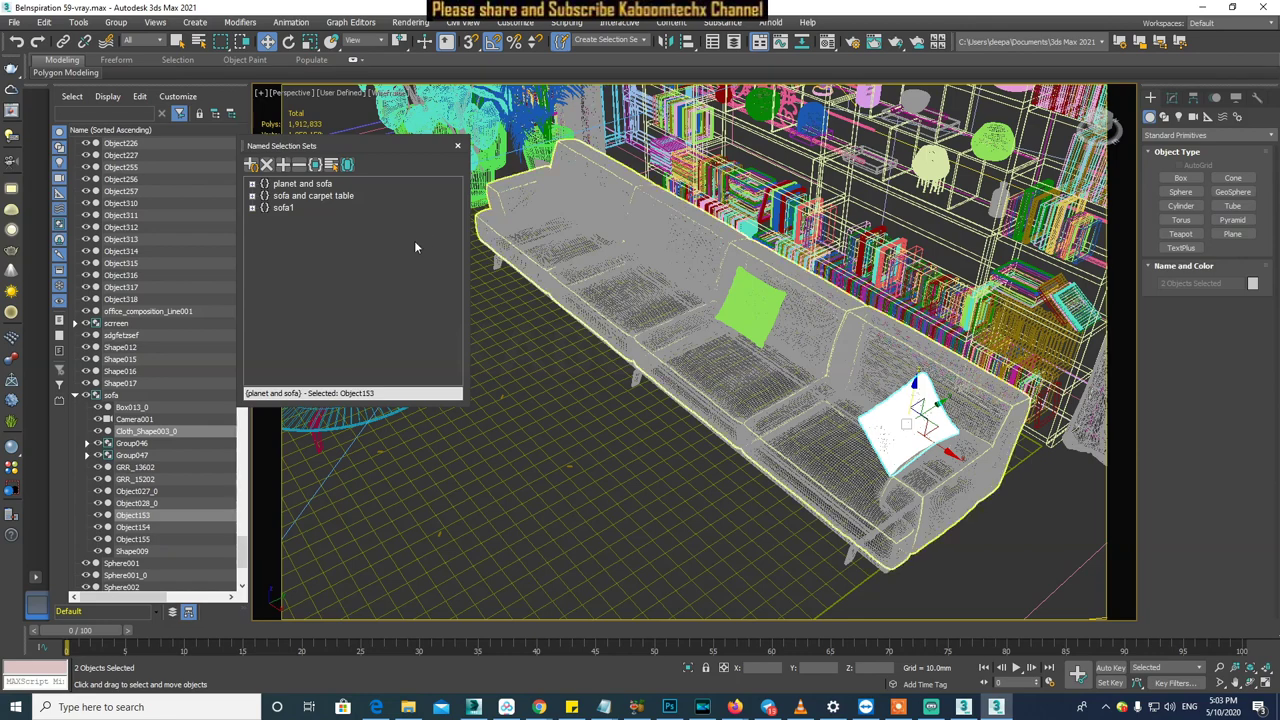
- Recall 'planet and sofa' from the toolbar dropdown to reselect all its objects
left_click(300, 166)
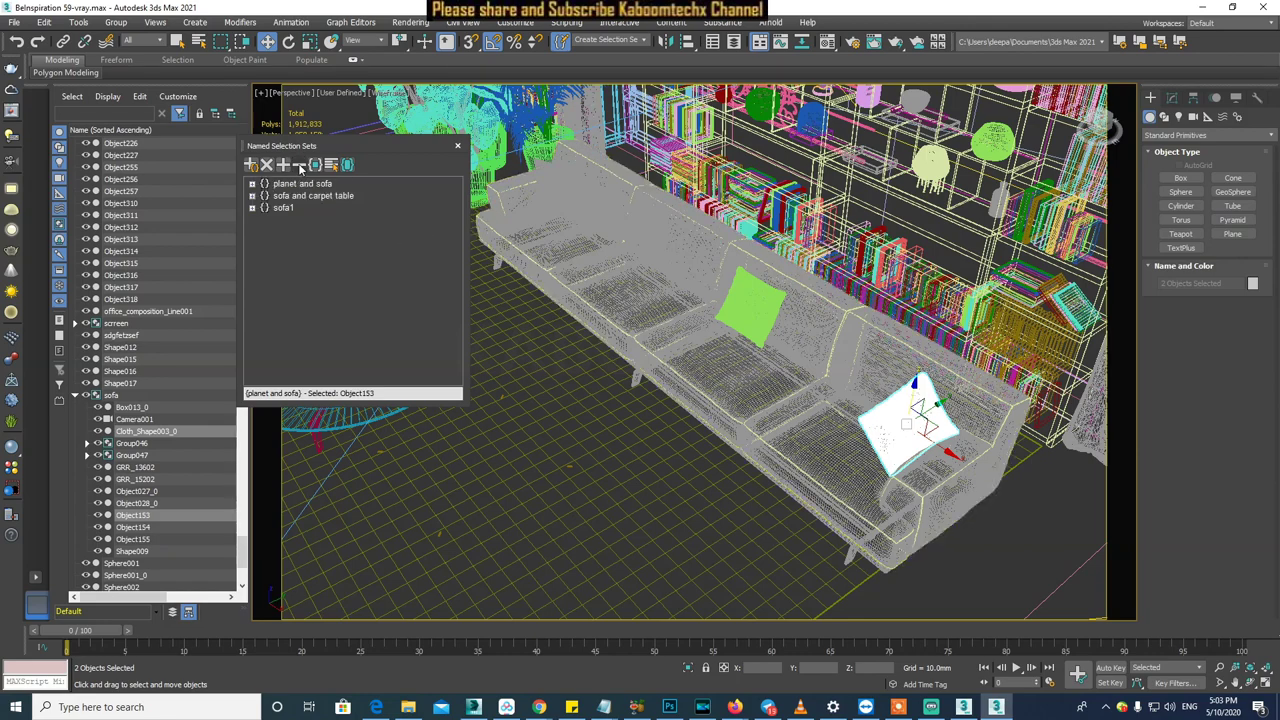
left_click(300, 184)
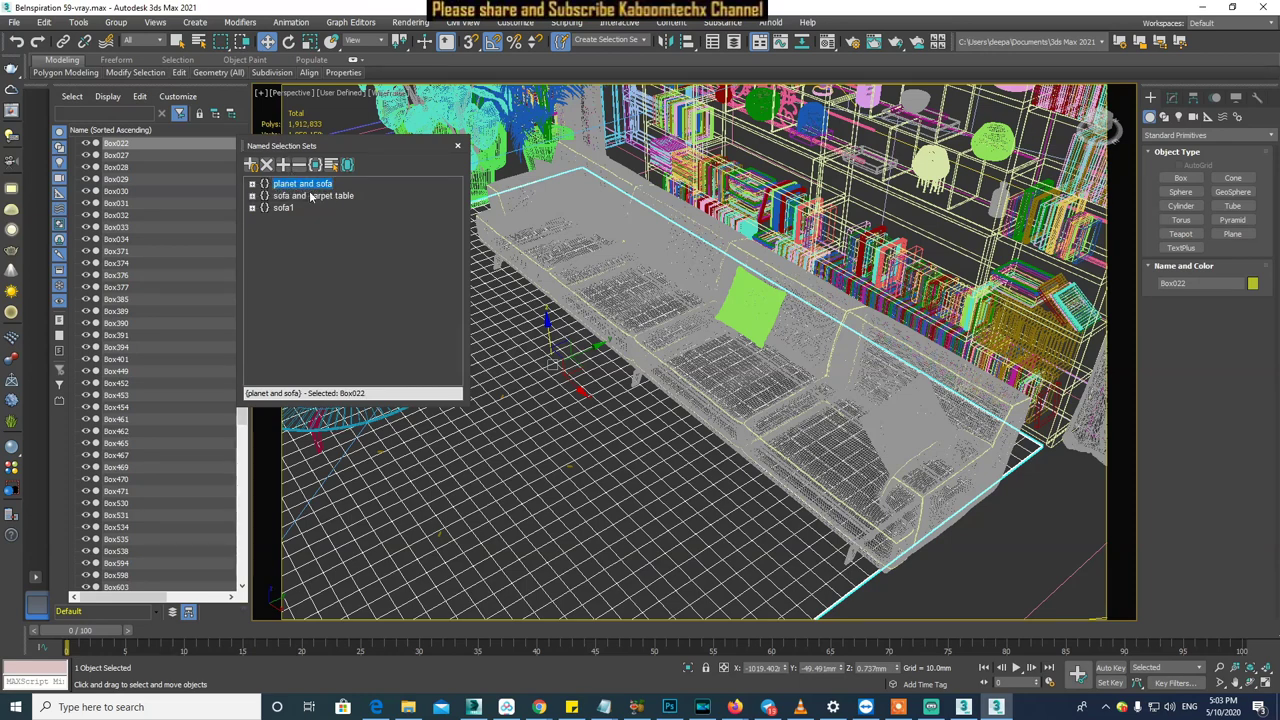
left_click(644, 41)
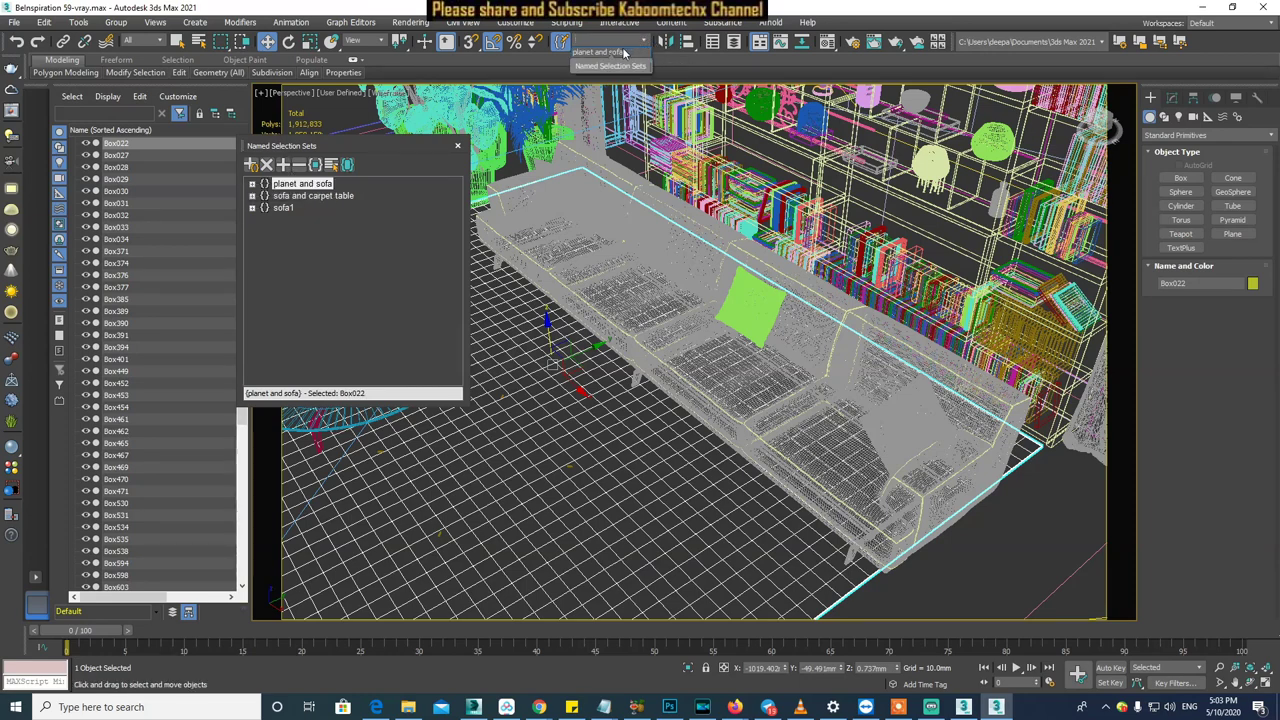
left_click(622, 51)
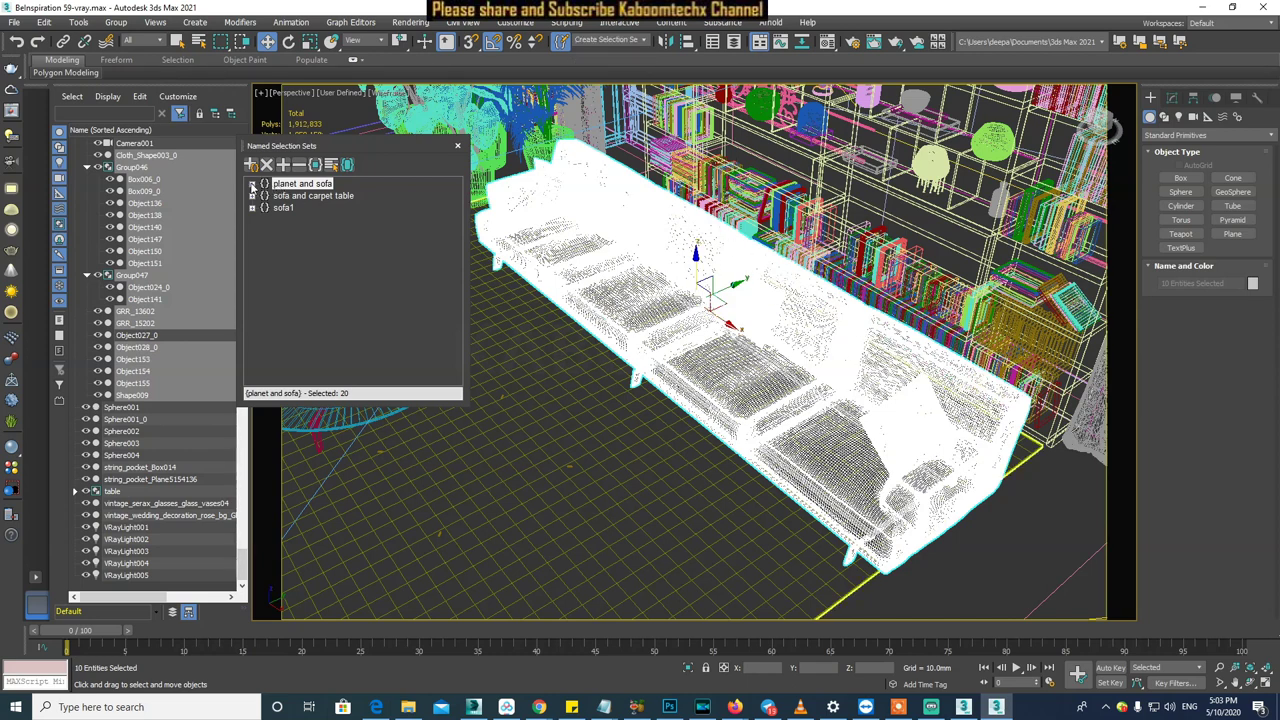
- Inspect the 'planet and sofa' set and test-select cushion Object153 and sofa group Group046
left_click(252, 186)
left_click(252, 186)
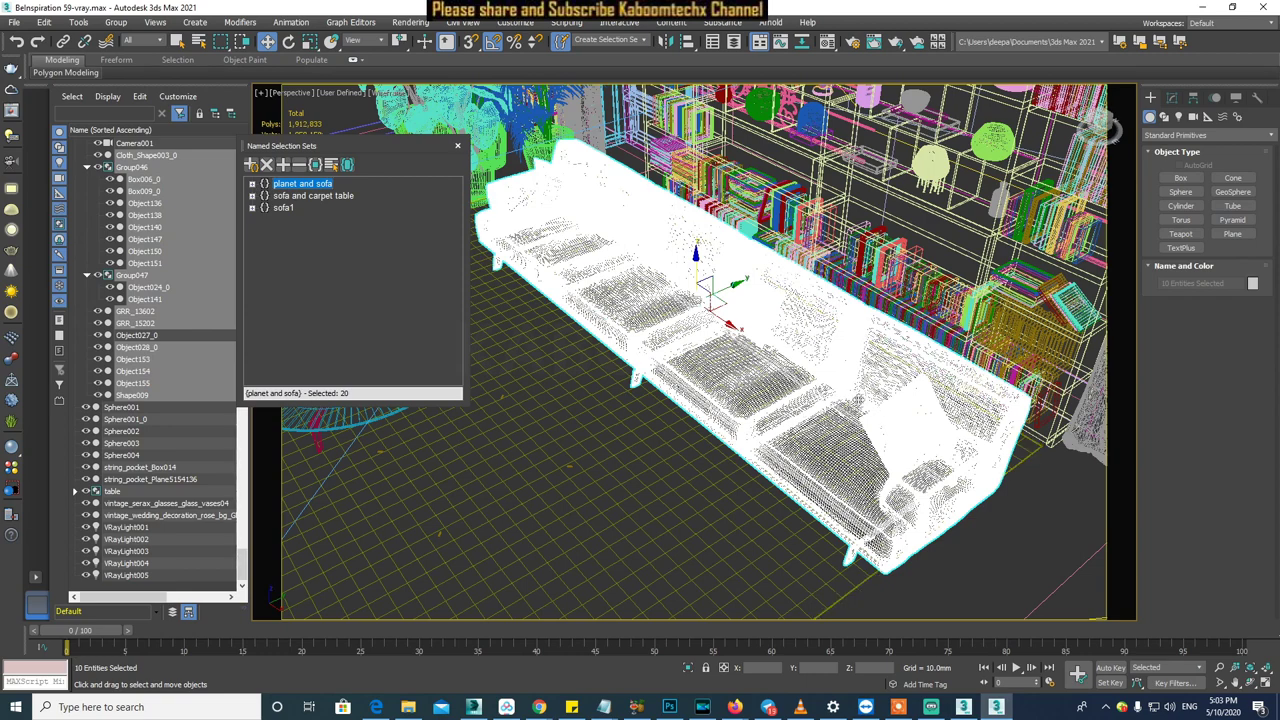
left_click(931, 414)
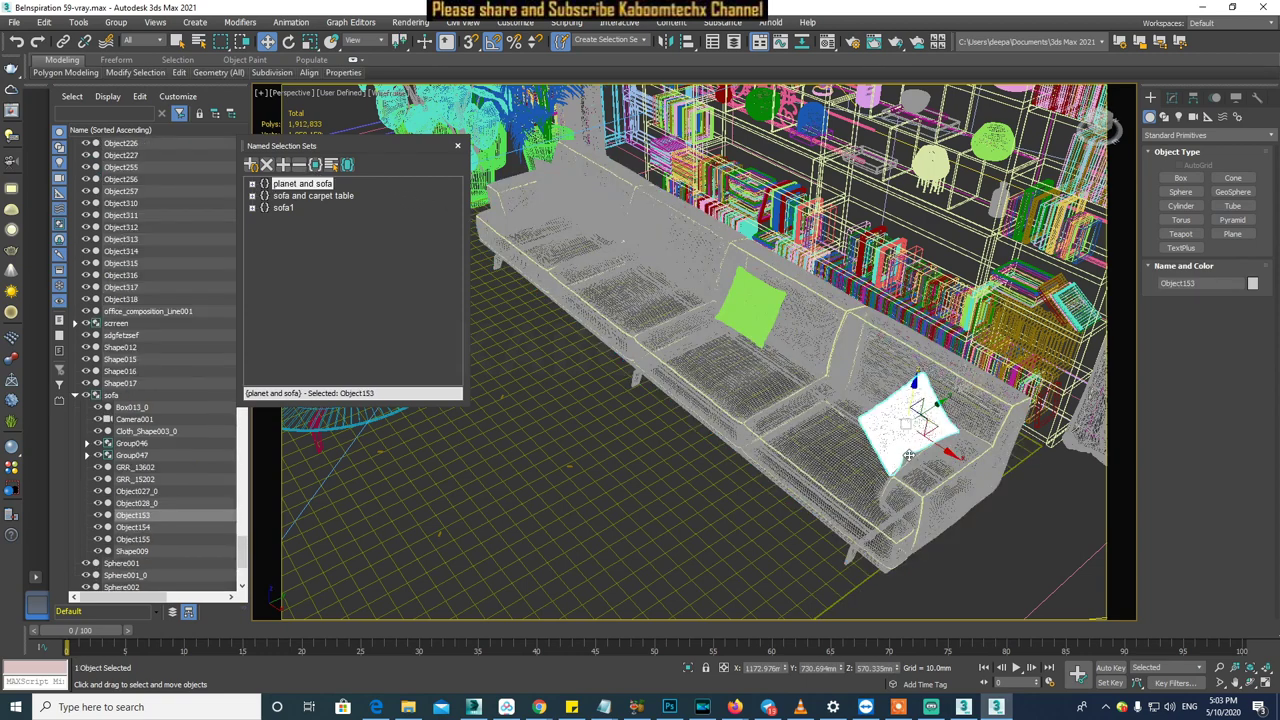
left_click(907, 448)
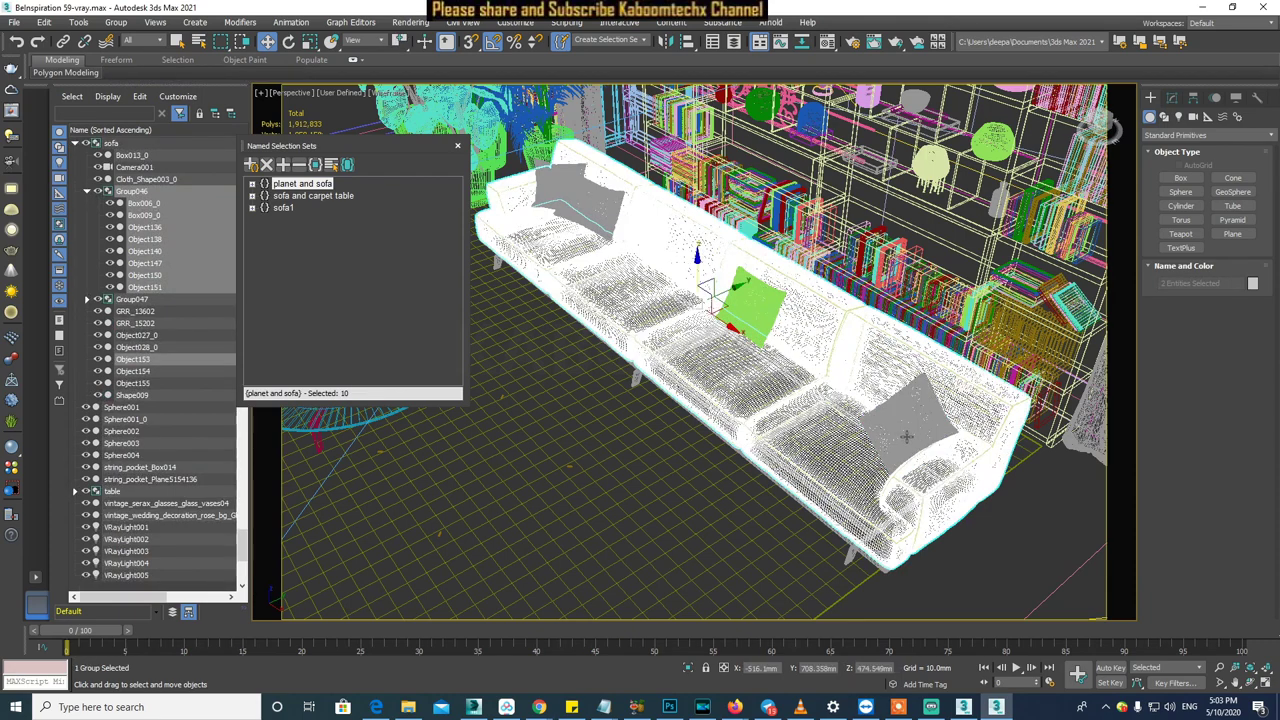
left_click(907, 440)
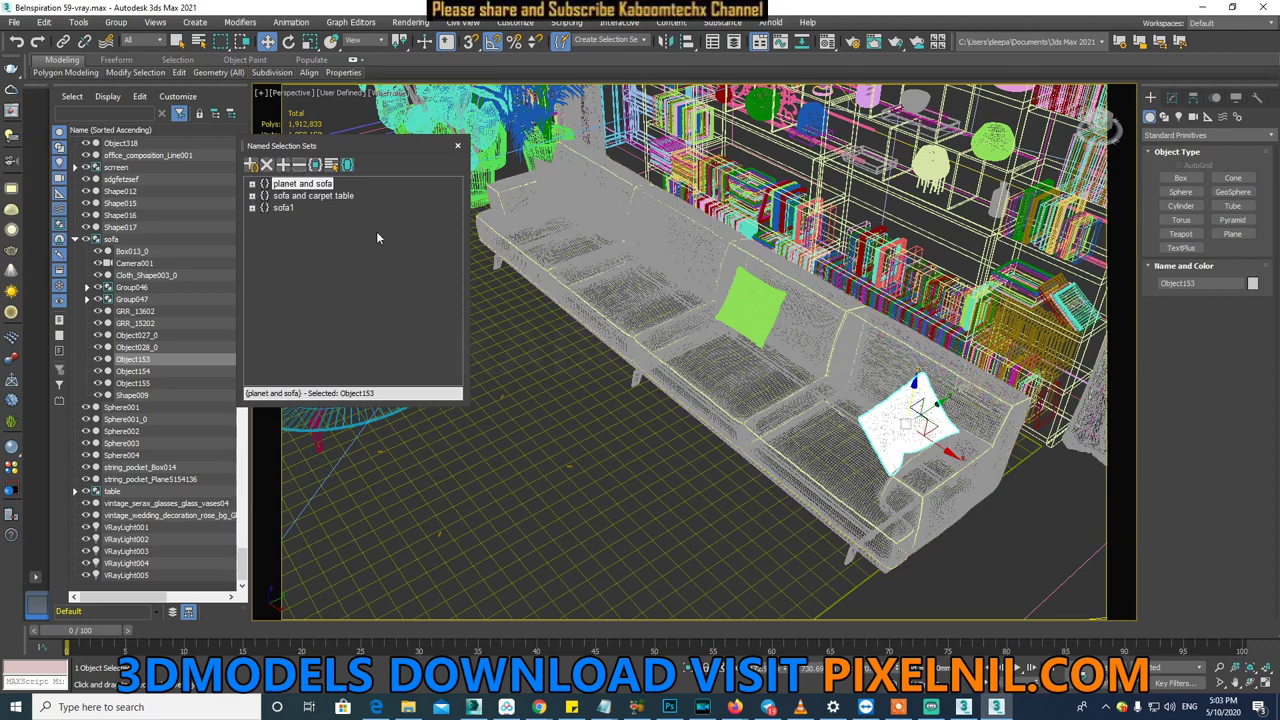
double_click(410, 203)
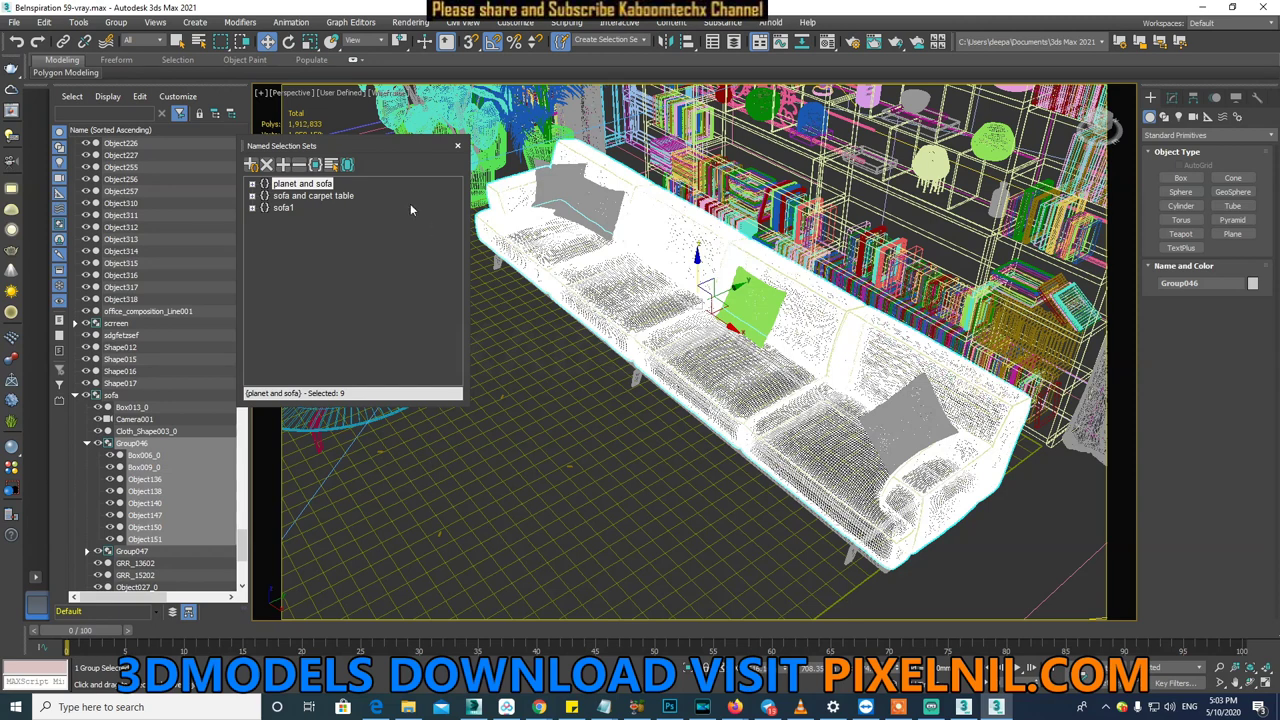
left_click(647, 40)
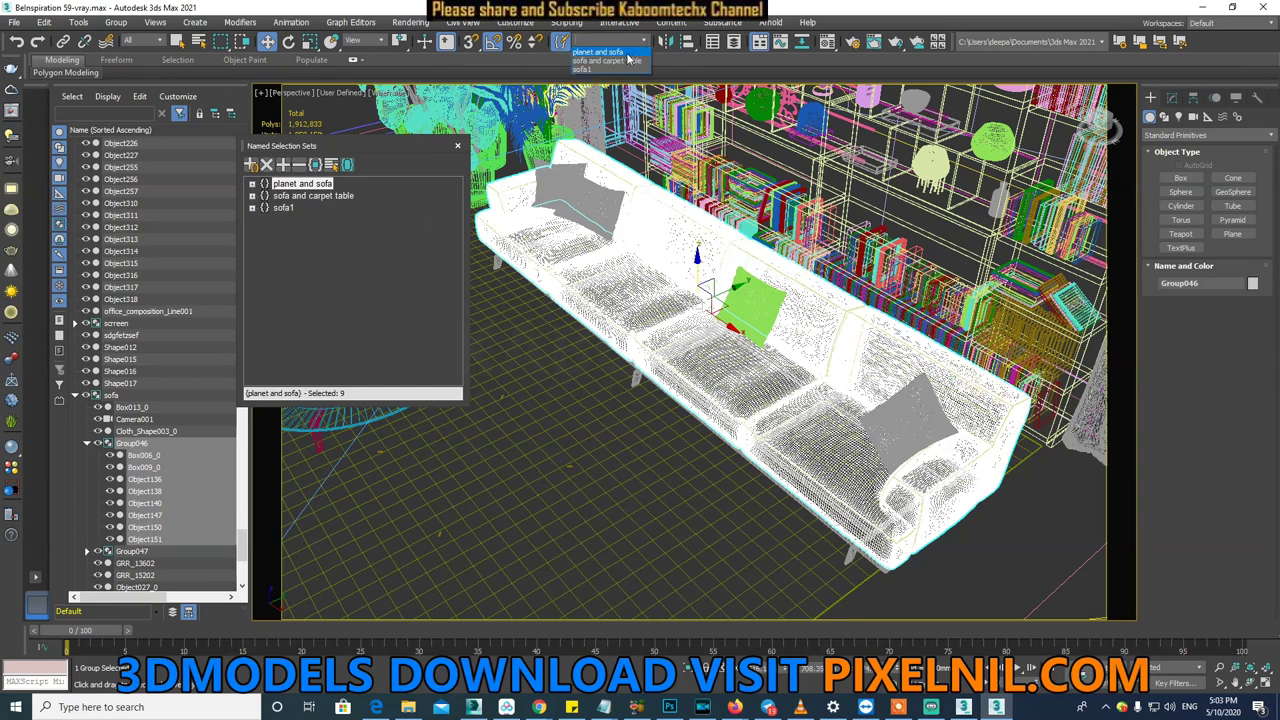
left_click(627, 53)
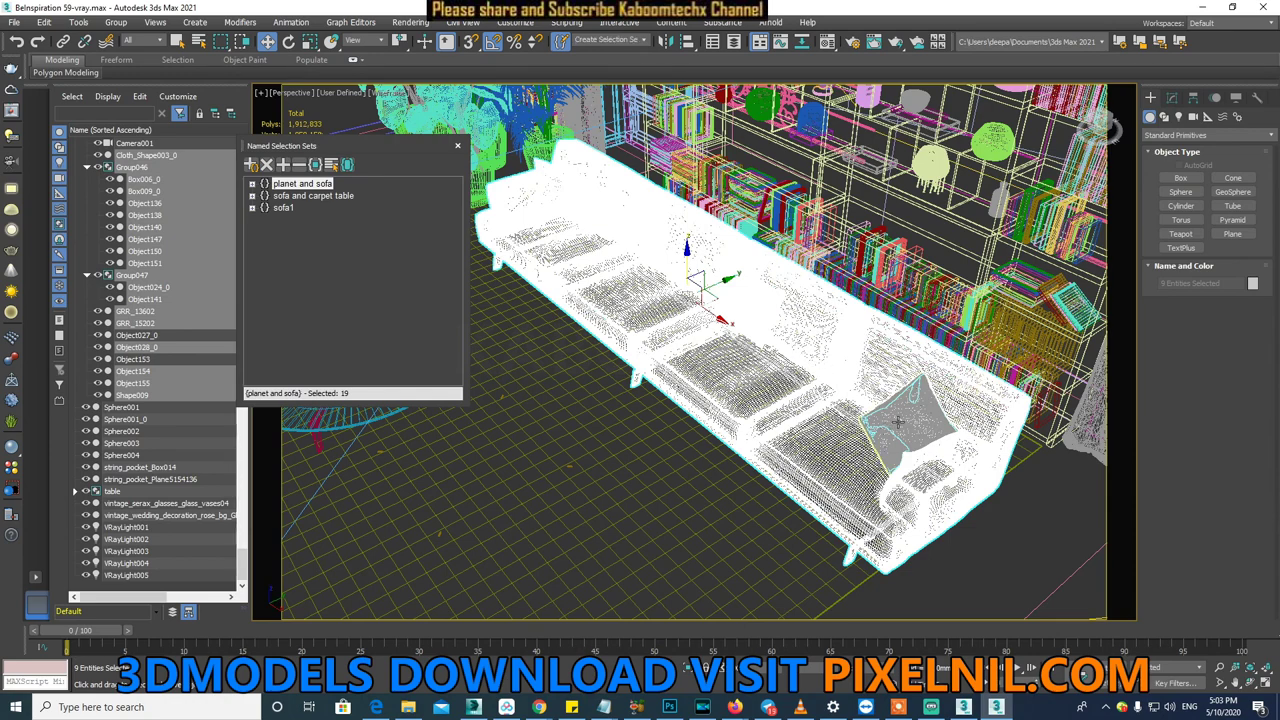
- Select the sofa with its pillow plus white leaf plant Object217, then finish renaming the set
left_click(898, 422)
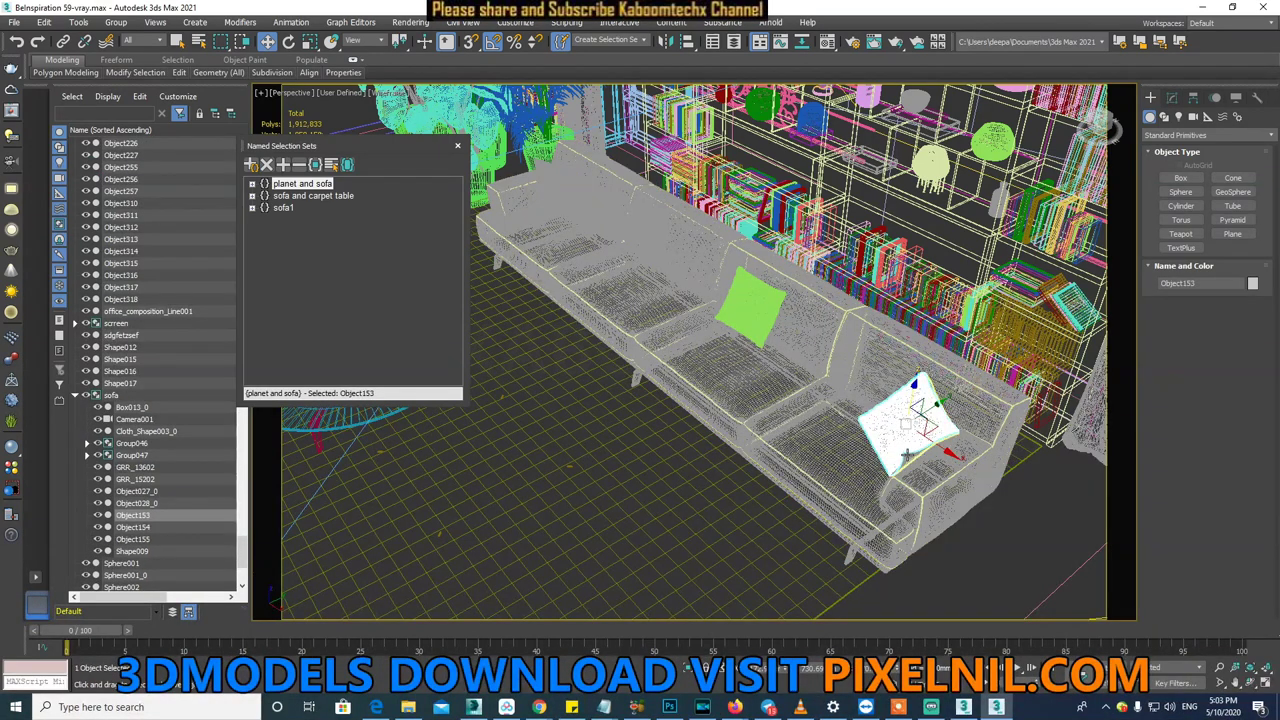
left_click(904, 462, "ctrl")
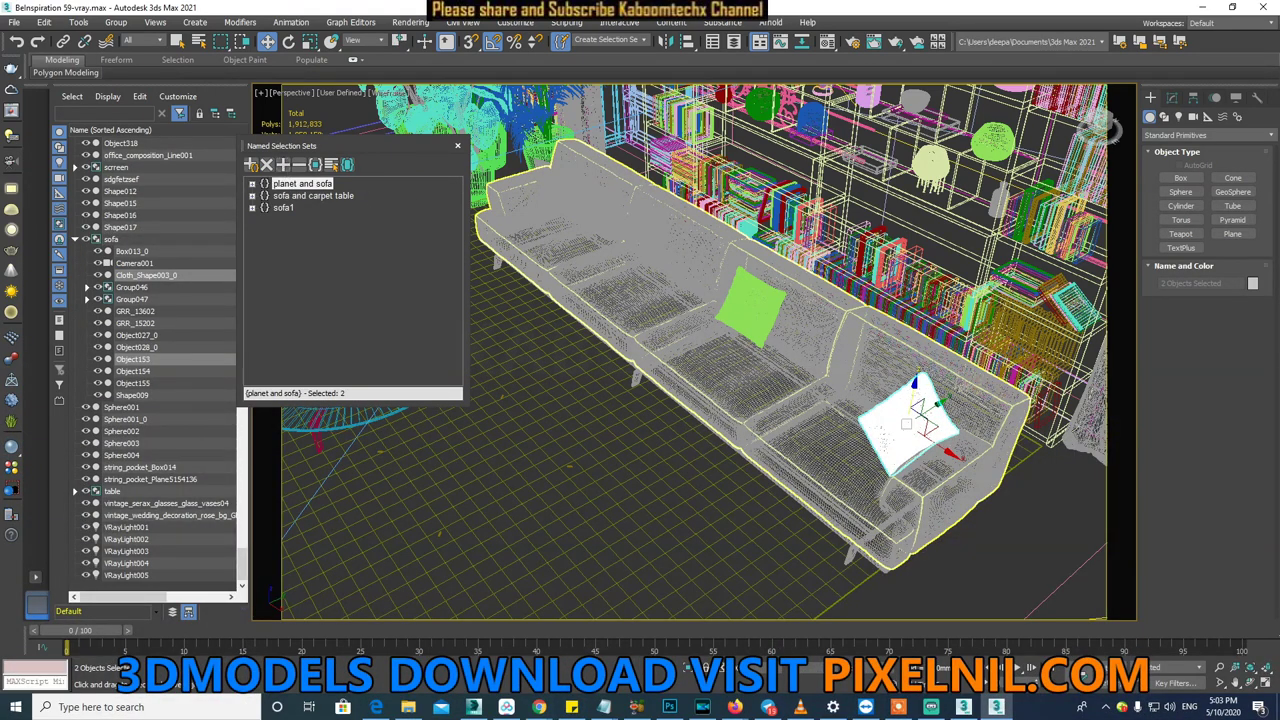
left_click(587, 256)
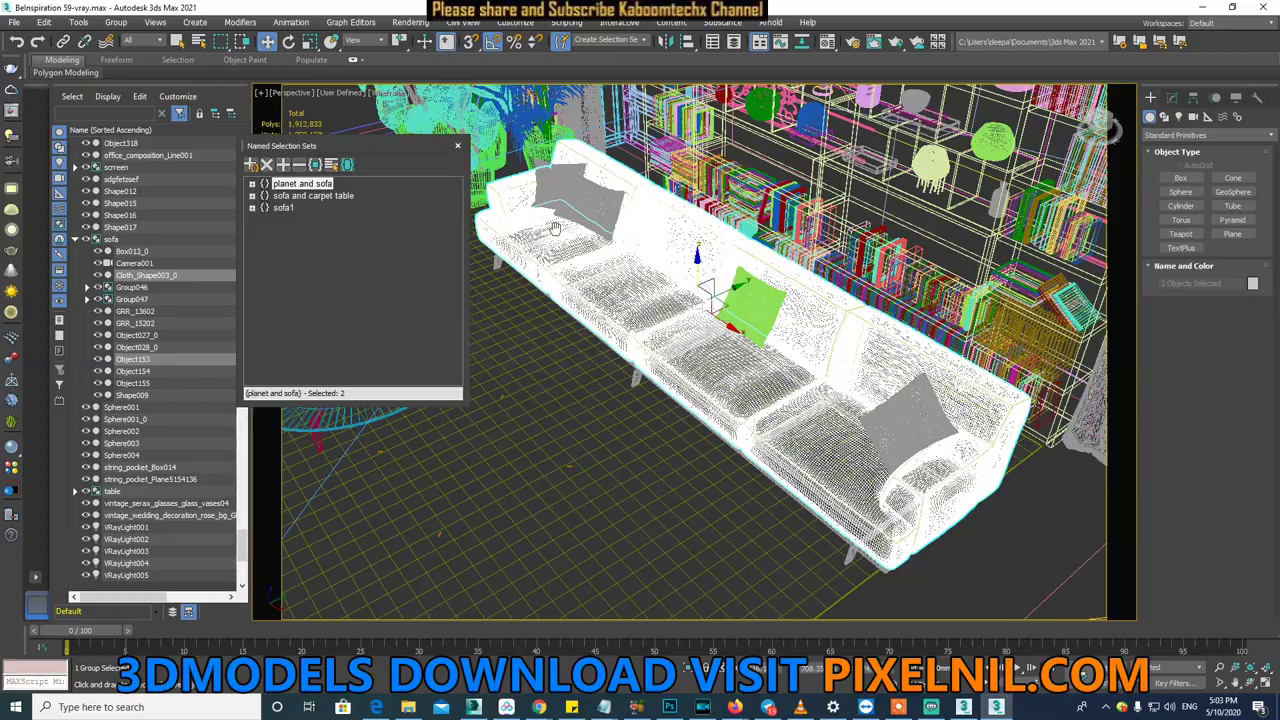
key("z")
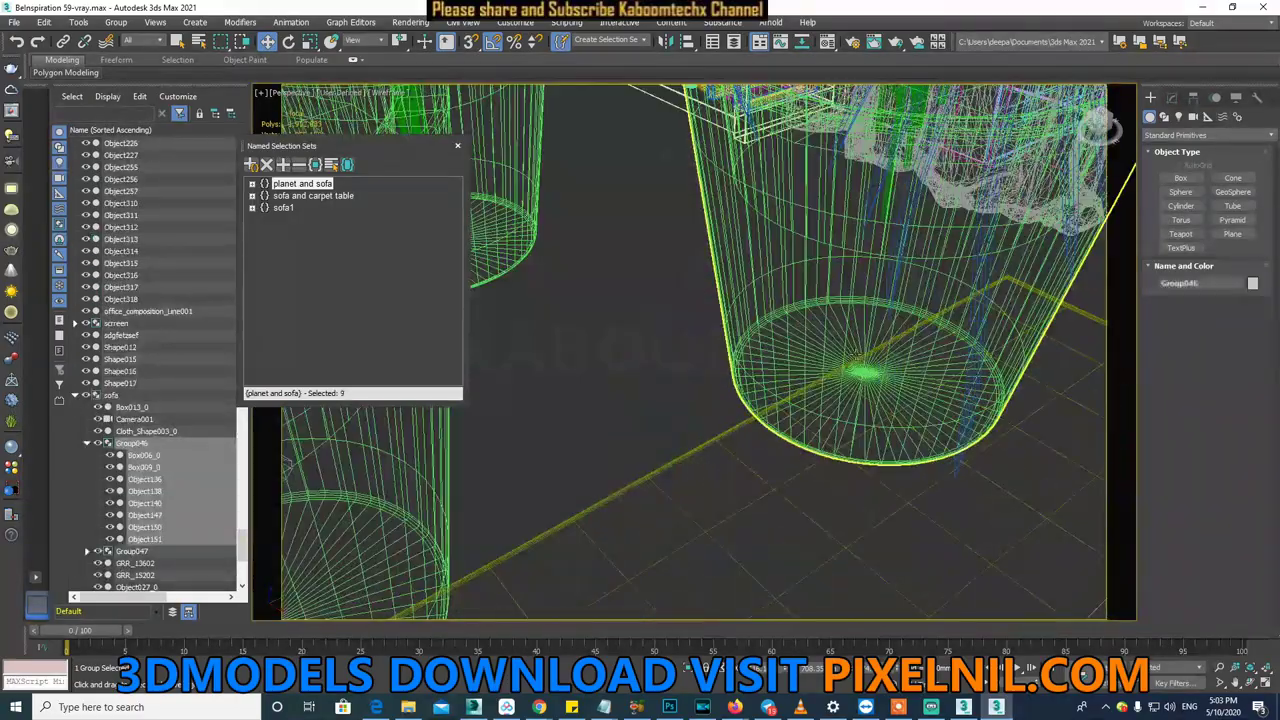
left_click(862, 292)
scroll(862, 292, "up", 2)
mouse_move(862, 292)
middle_mouse_down("alt")
mouse_move(830, 330)
mouse_move(832, 278)
middle_mouse_up("alt")
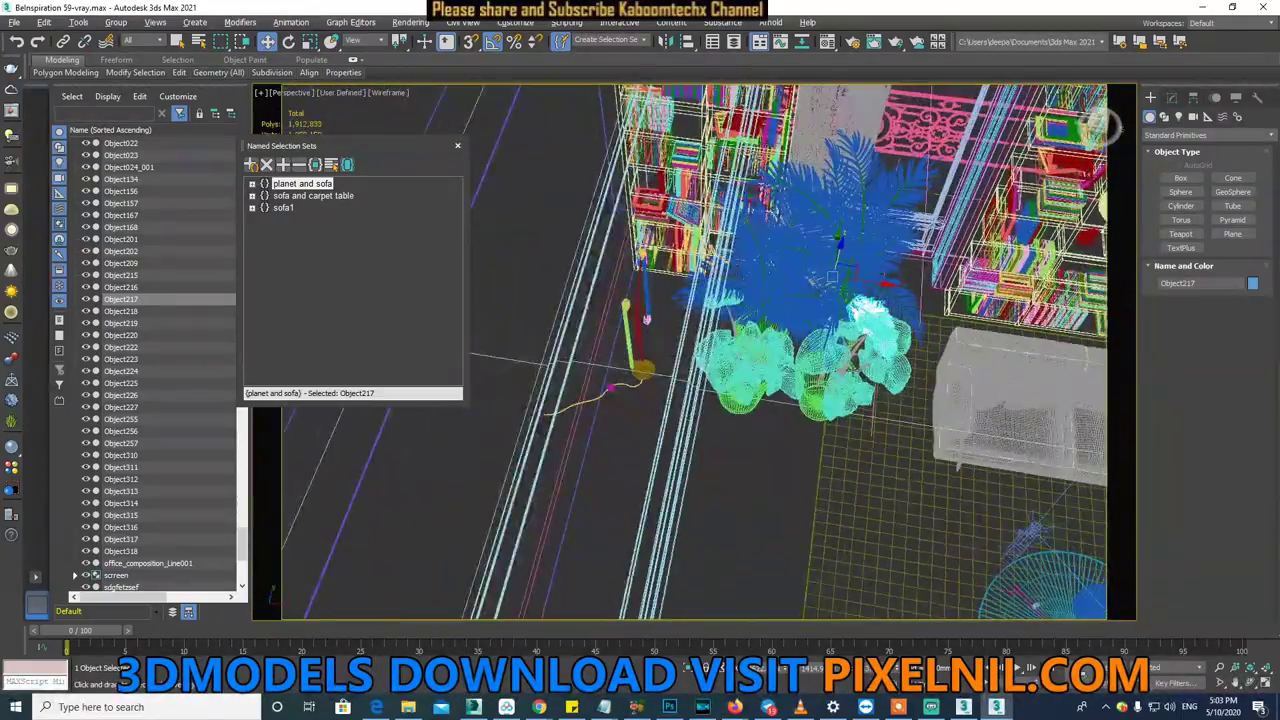
middle_click_drag(832, 278, 584, 377, "alt")
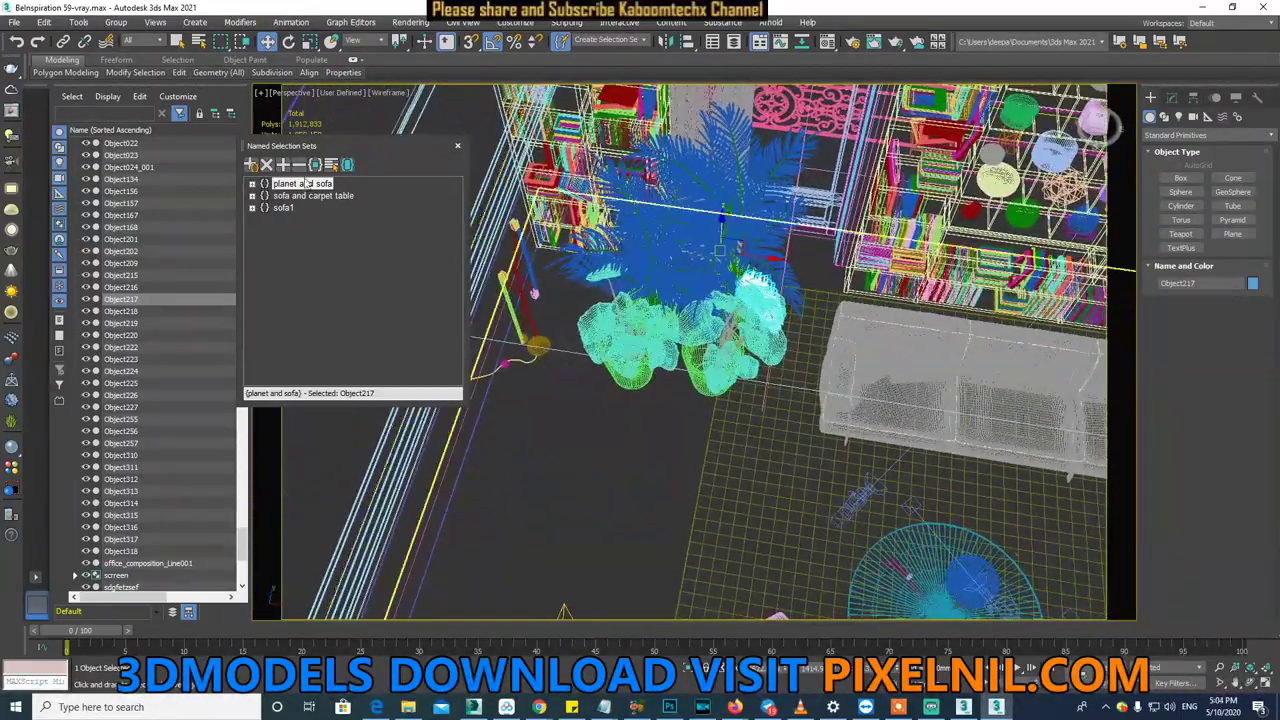
left_click(175, 42)
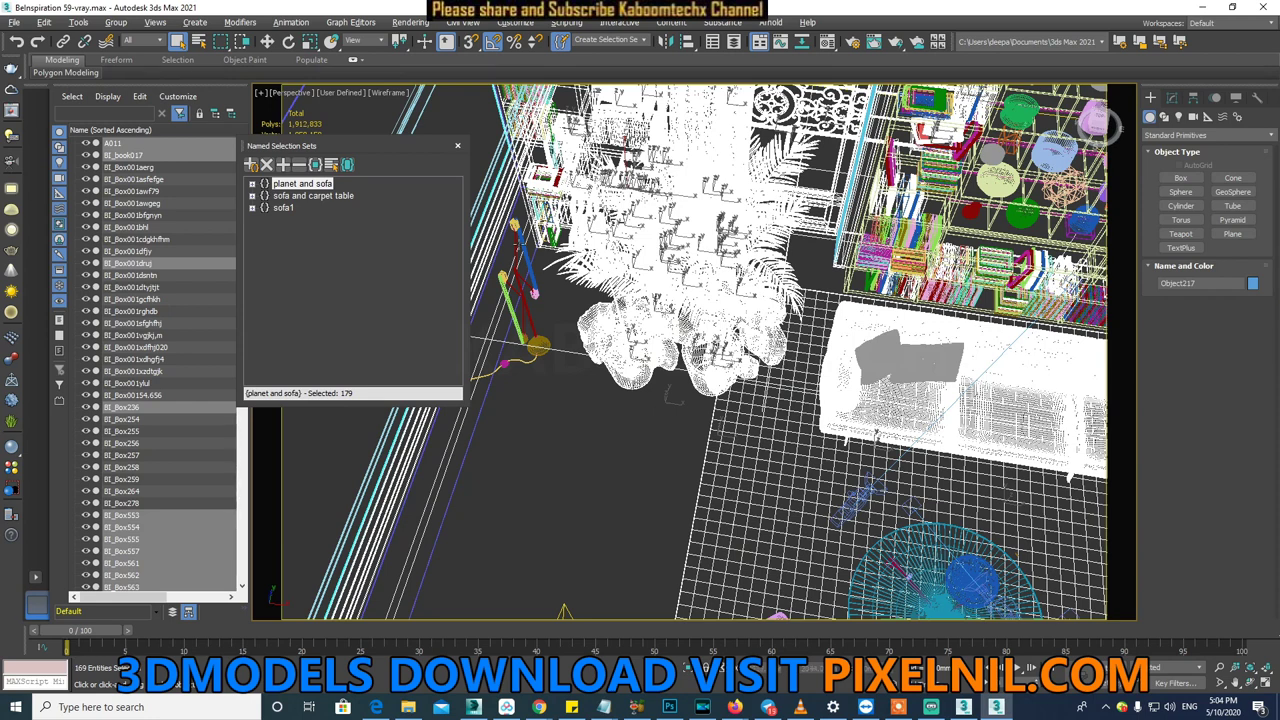
- Isolate the set's objects with Alt+Q after dismissing an accidental window menu
key("alt+space")
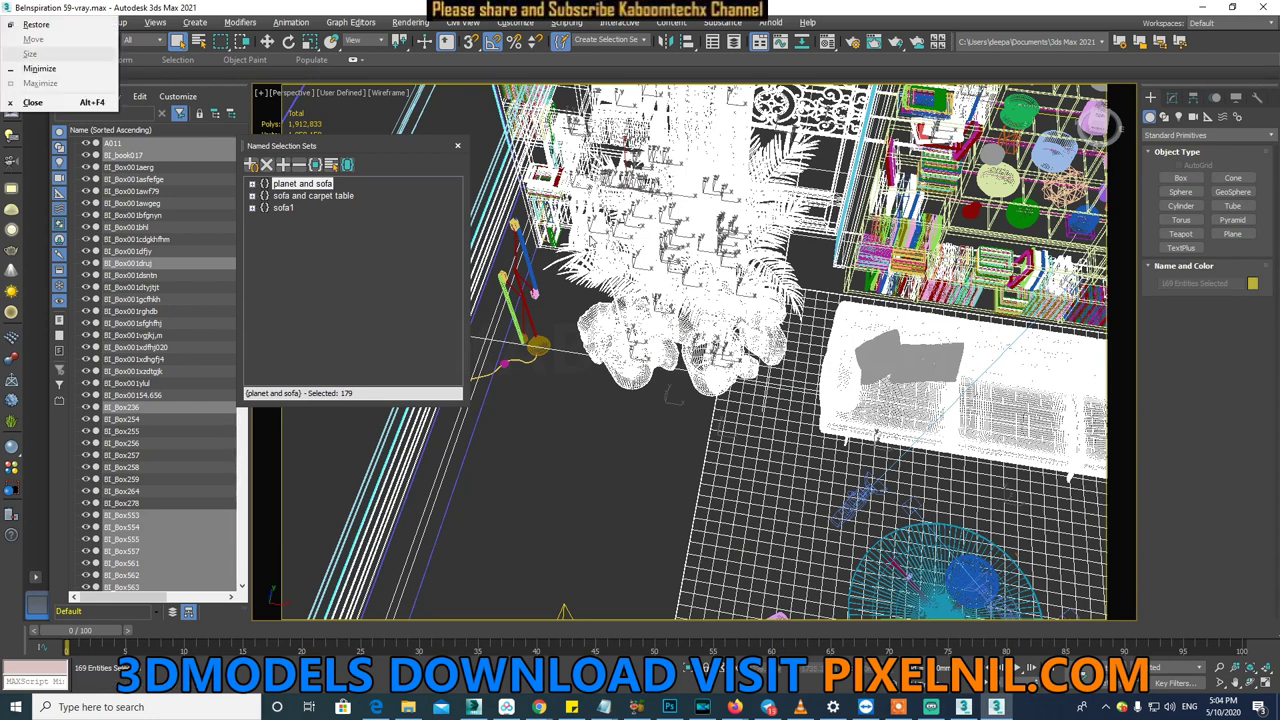
key("Escape")
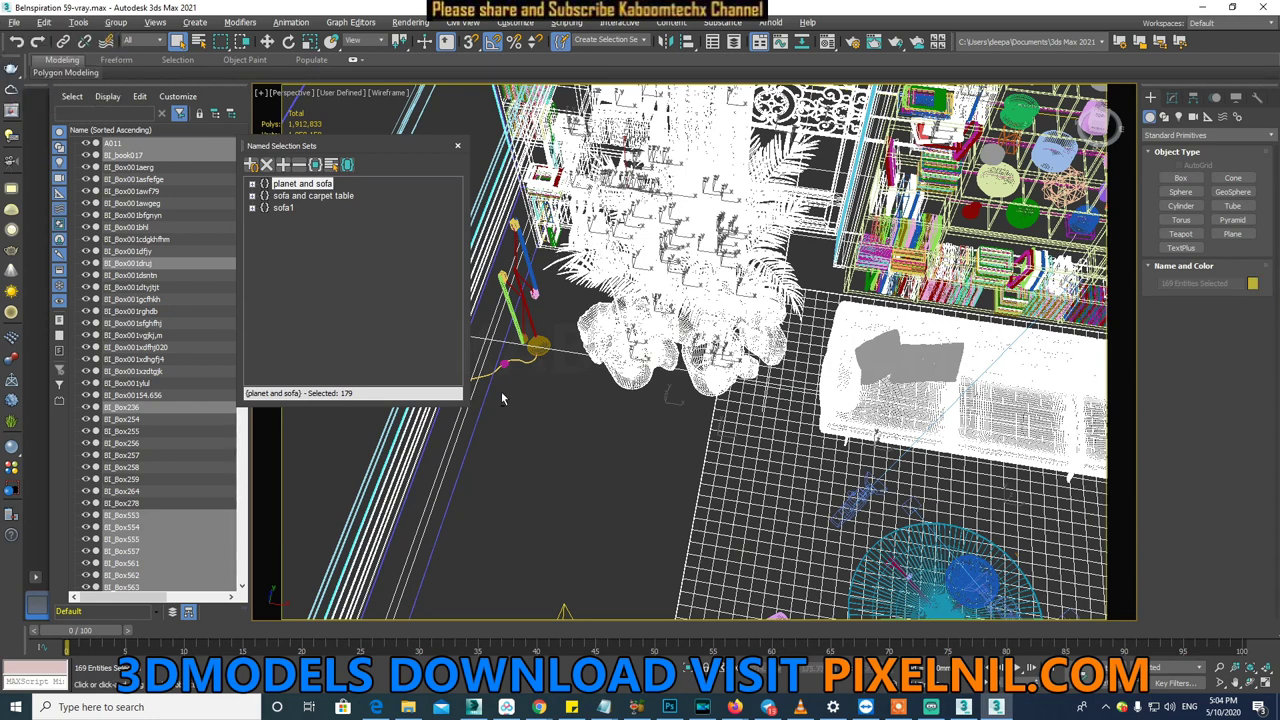
key("alt+q")
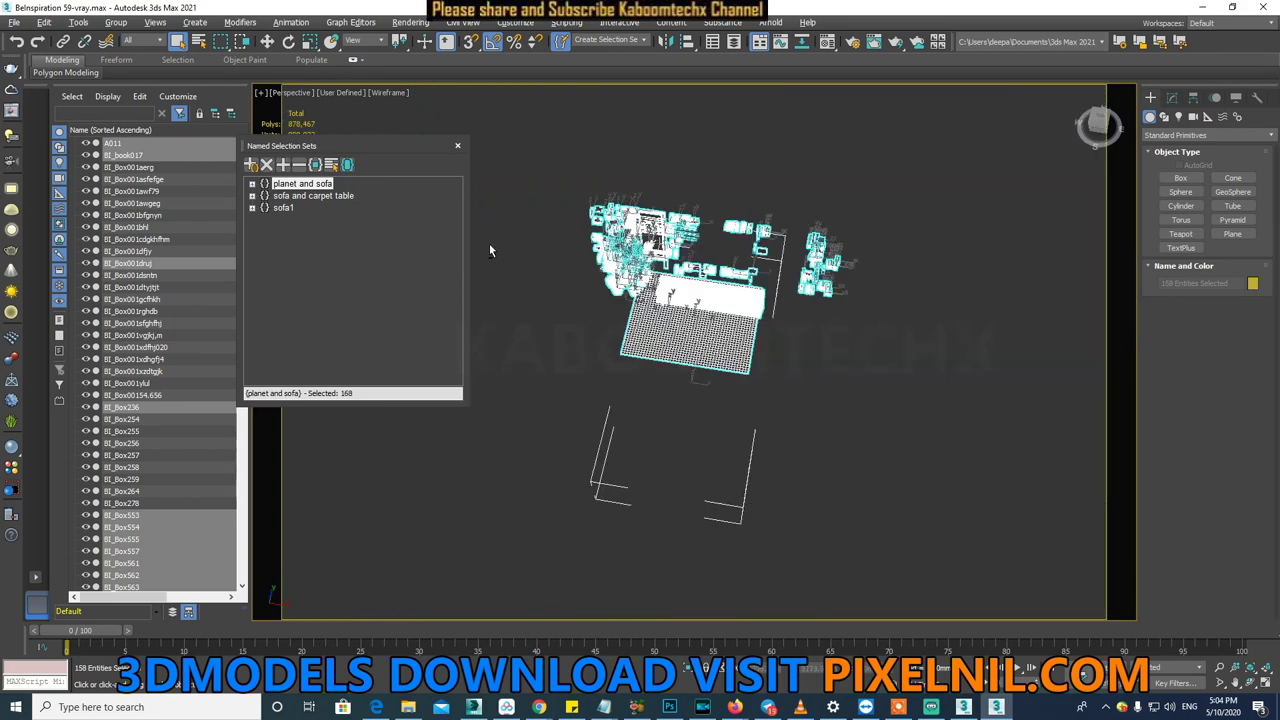
scroll(636, 255, "up", 2)
scroll(636, 255, "up", 3)
scroll(636, 255, "up", 3)
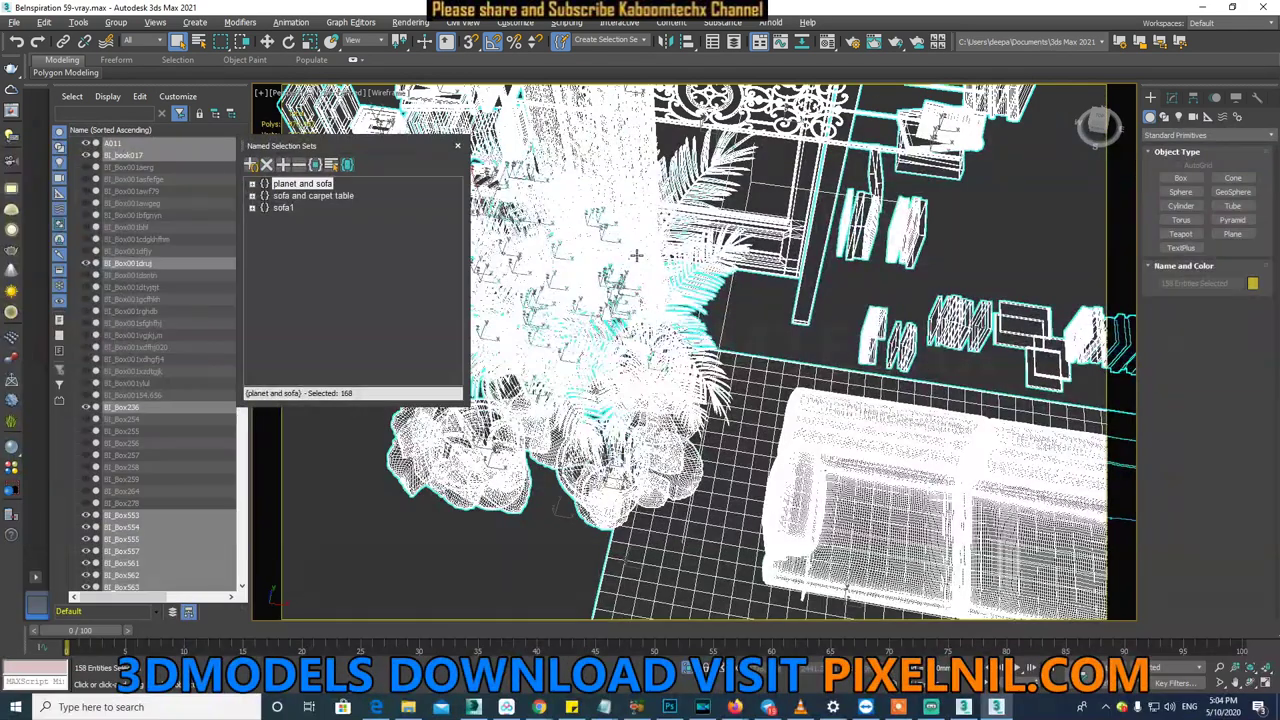
scroll(636, 255, "down", 3)
scroll(620, 230, "down", 3)
scroll(545, 141, "down", 1)
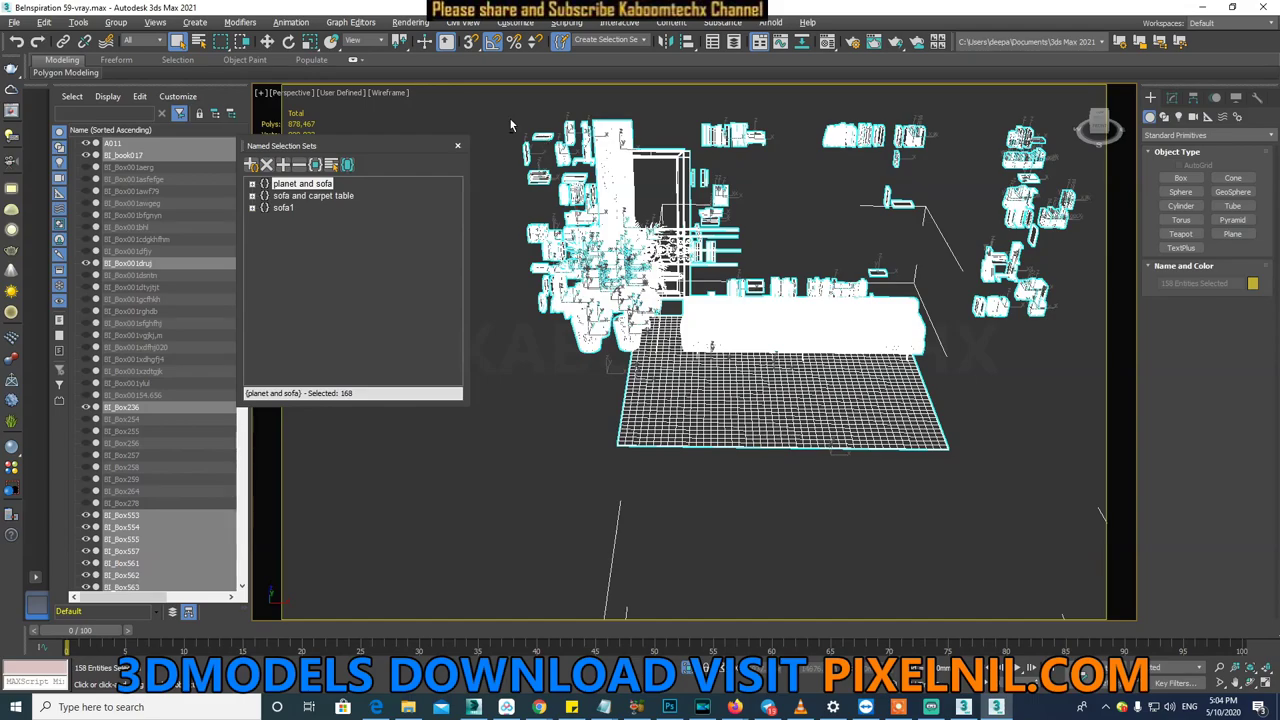
- Deselect the rug, the sofa and a group of nearby objects
left_click(743, 186, "alt")
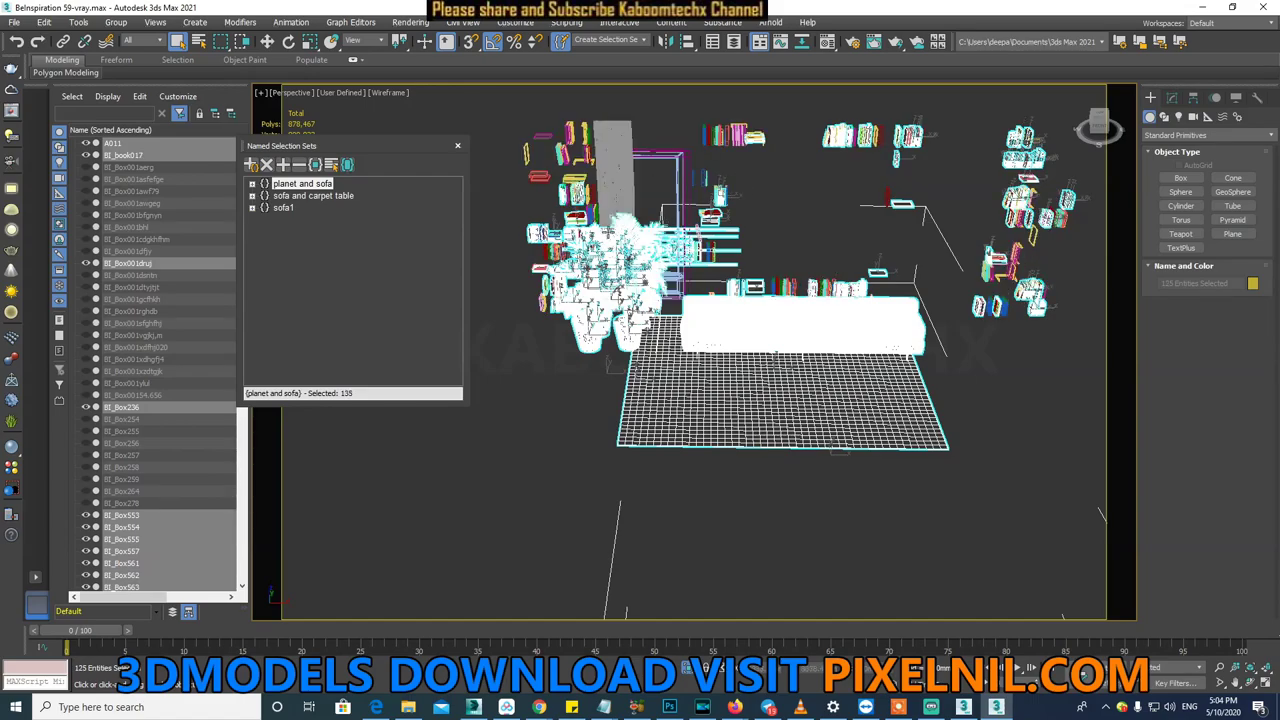
scroll(607, 232, "up", 4)
scroll(650, 245, "down", 4)
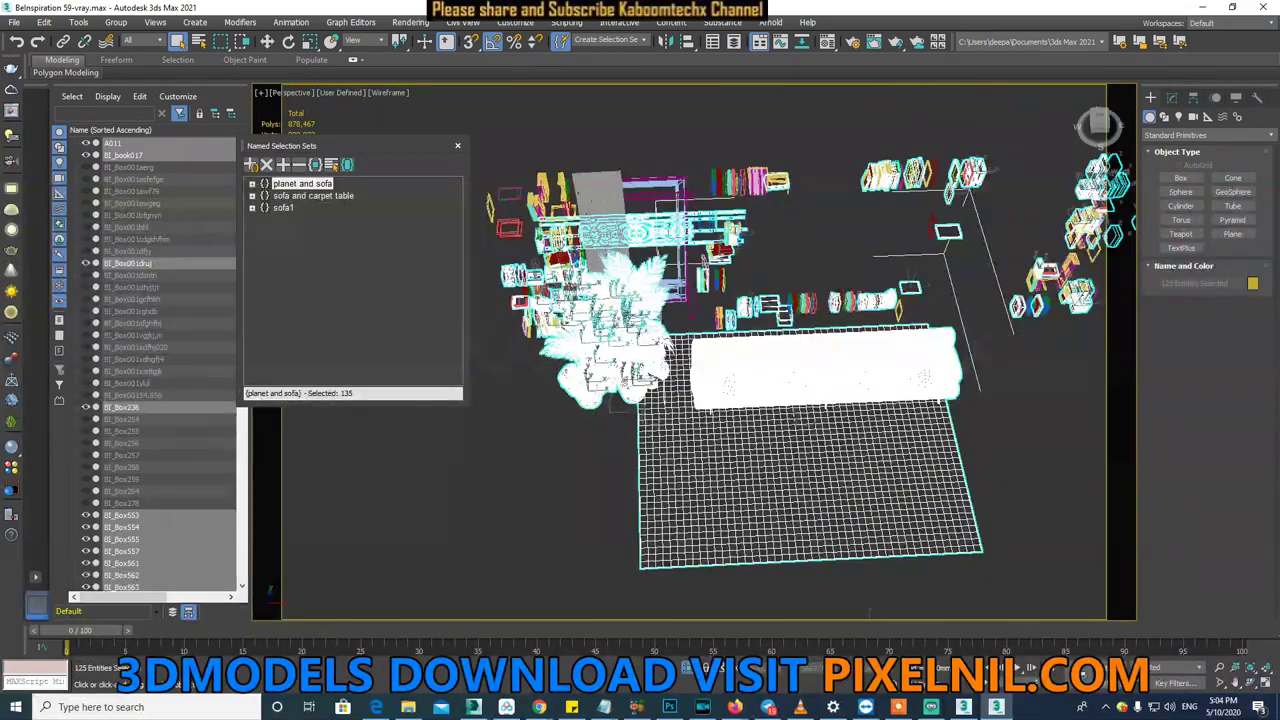
scroll(728, 260, "up", 1)
middle_click_drag(728, 260, 830, 260, "alt")
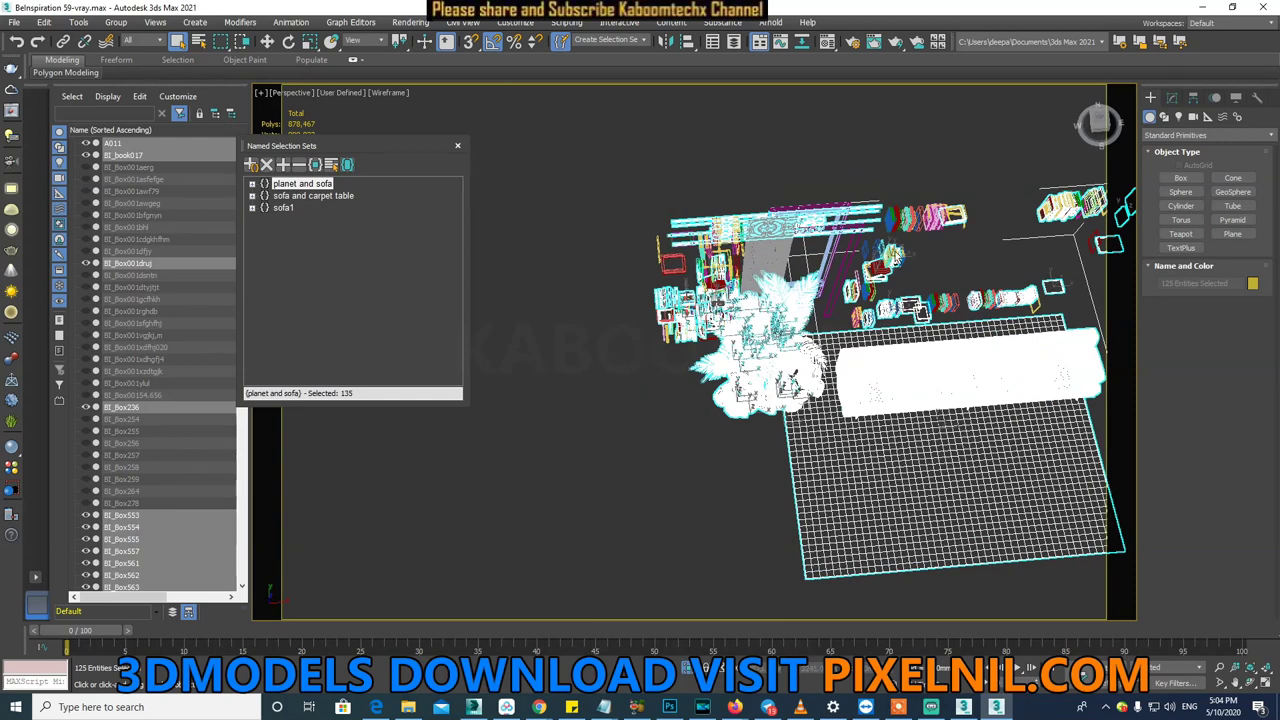
middle_click_drag(830, 260, 685, 141, "alt")
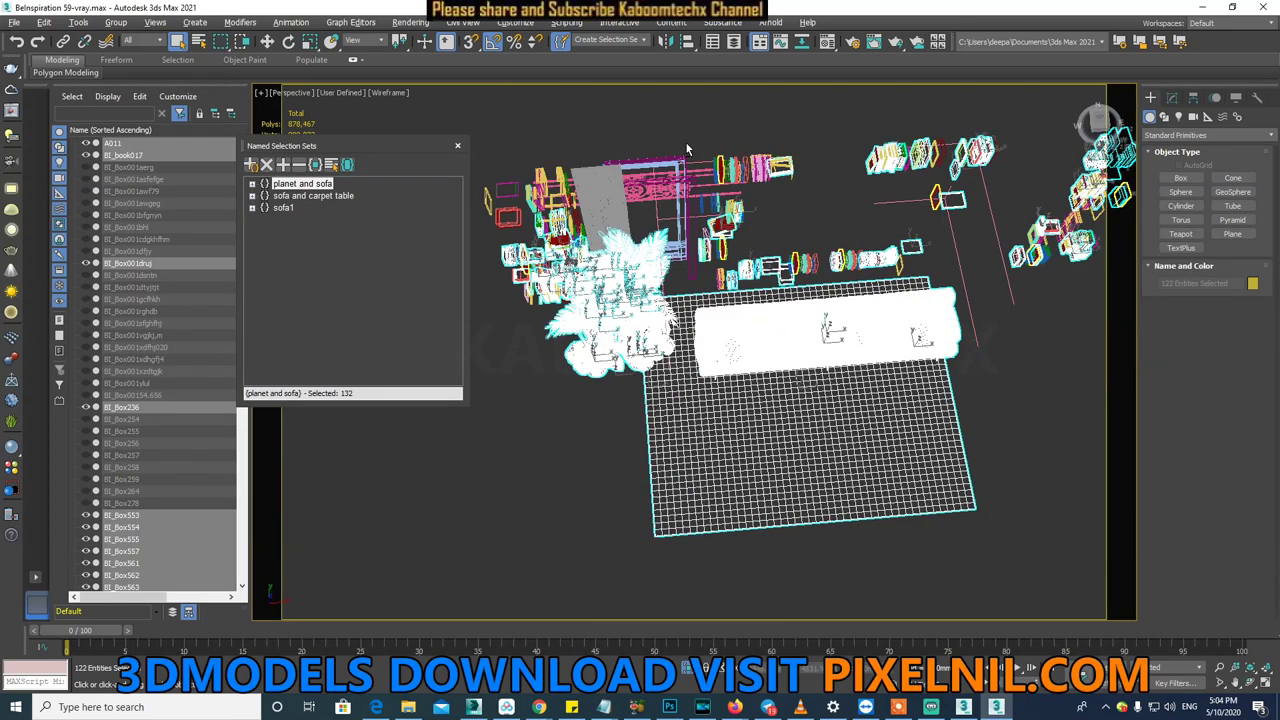
left_click(904, 294, "alt")
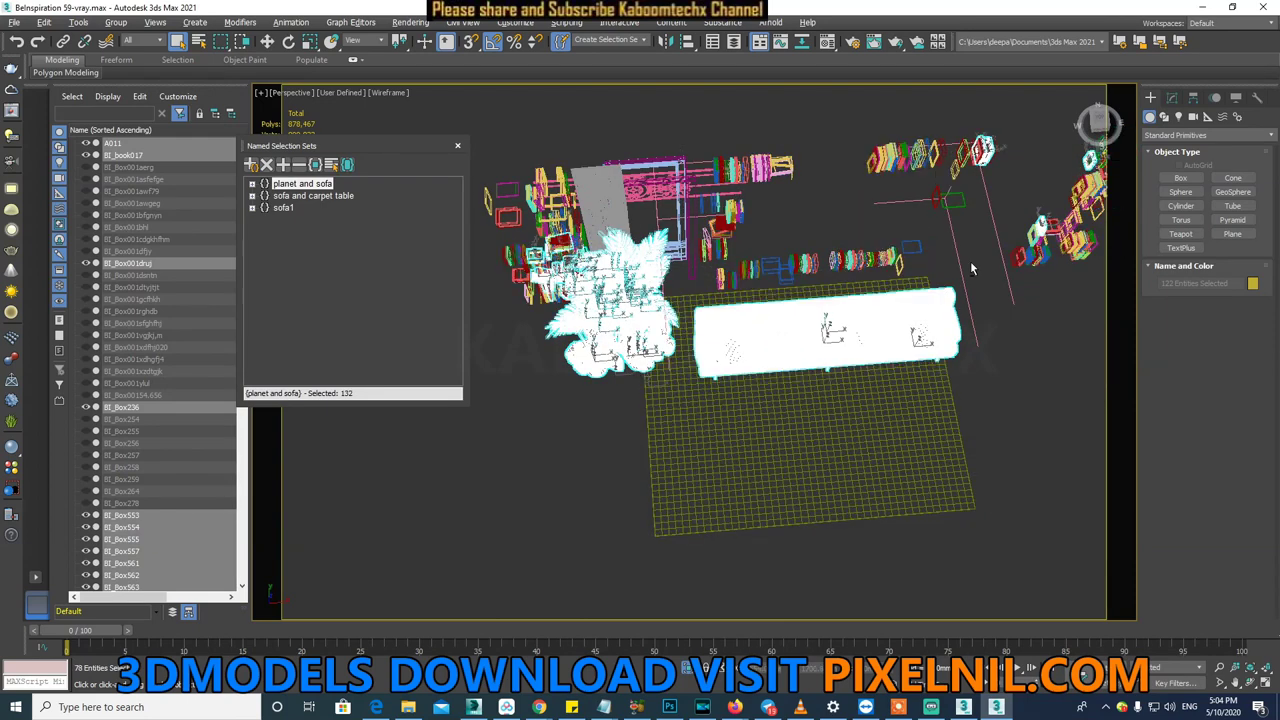
middle_click_drag(970, 261, 831, 290, "alt")
left_click_drag(720, 168, 975, 324, "alt")
middle_click_drag(975, 324, 839, 398, "alt")
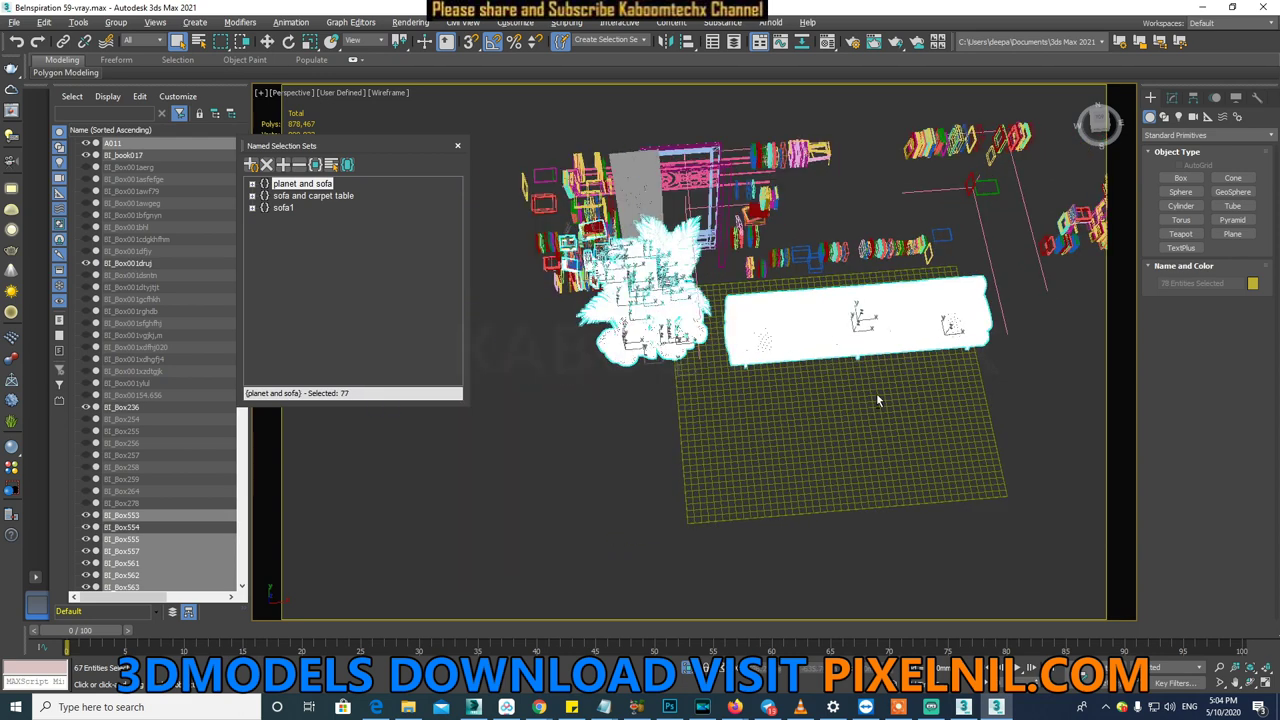
left_click(975, 298, "alt")
- Deselect the shelves and a picture frame while keeping the palm fronds selected
mouse_move(686, 374)
middle_mouse_down("alt")
mouse_move(843, 300)
mouse_move(836, 248)
middle_mouse_up("alt")
scroll(843, 259, "up", 5)
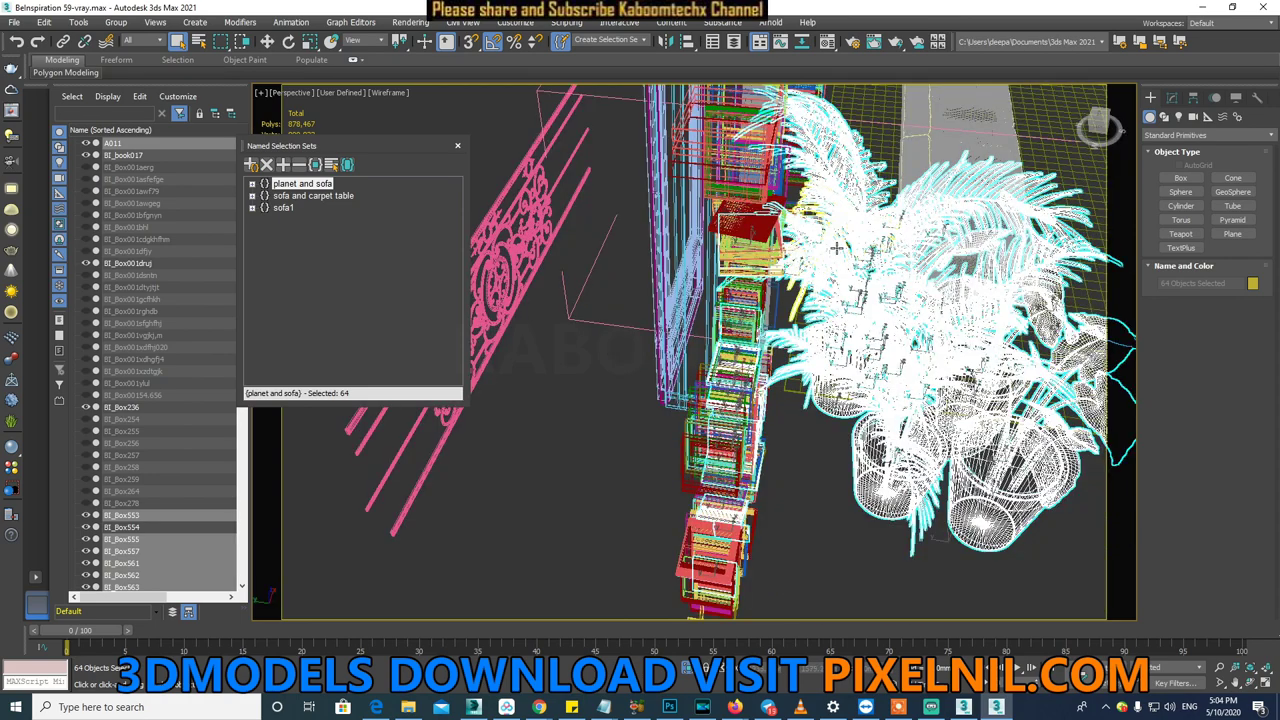
middle_click_drag(940, 535, 1040, 585, "alt")
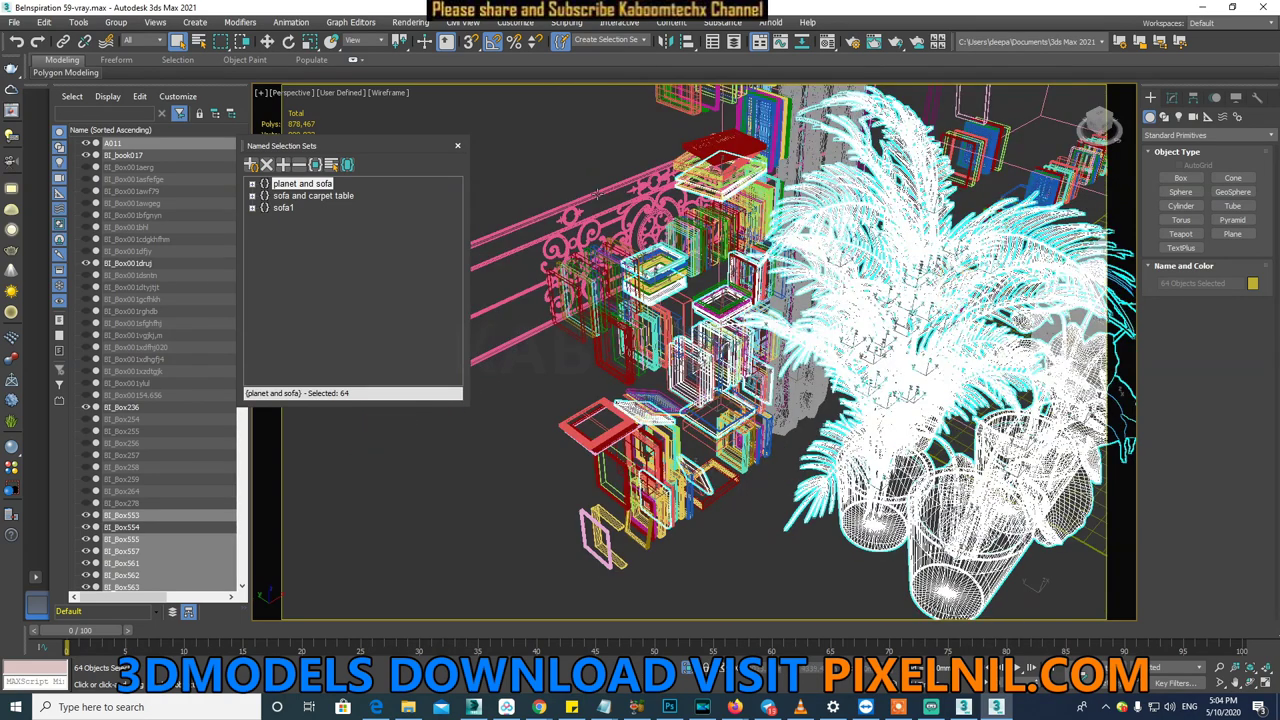
mouse_move(568, 153)
left_mouse_down()
mouse_move(681, 374)
mouse_move(722, 412)
left_mouse_up()
scroll(722, 412, "up", 3)
scroll(722, 412, "up", 3)
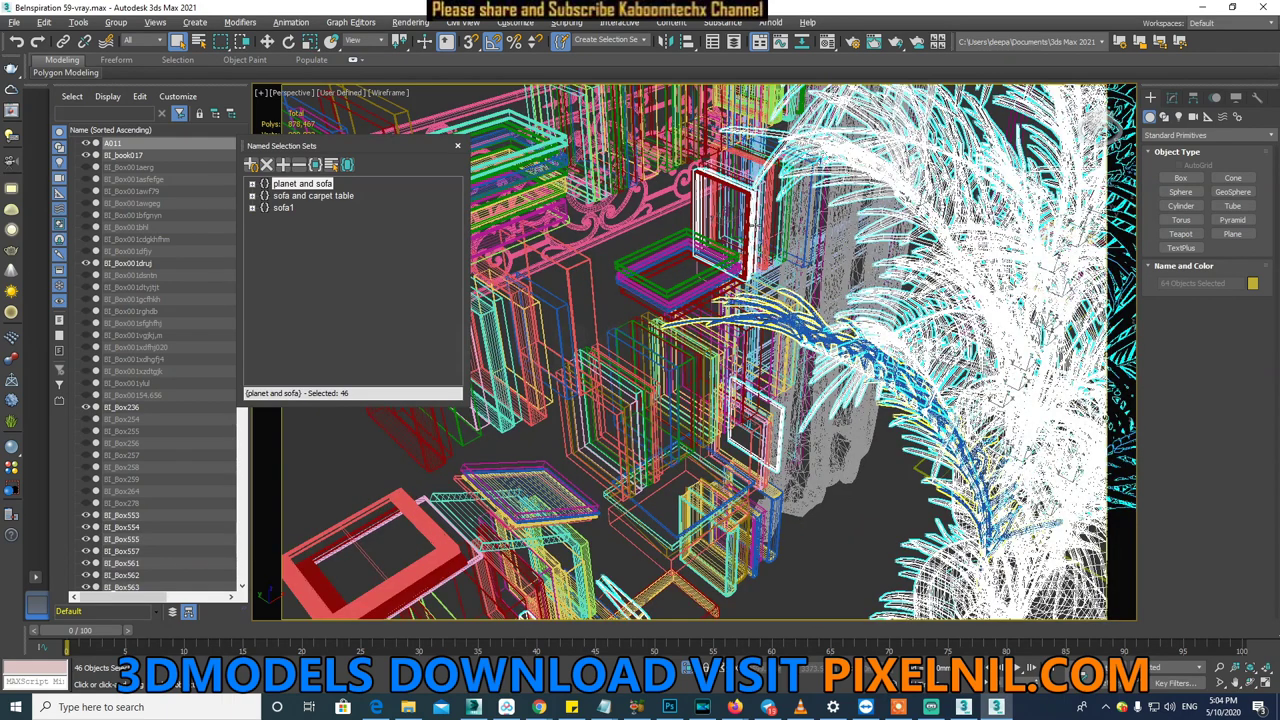
left_click(724, 255, "alt")
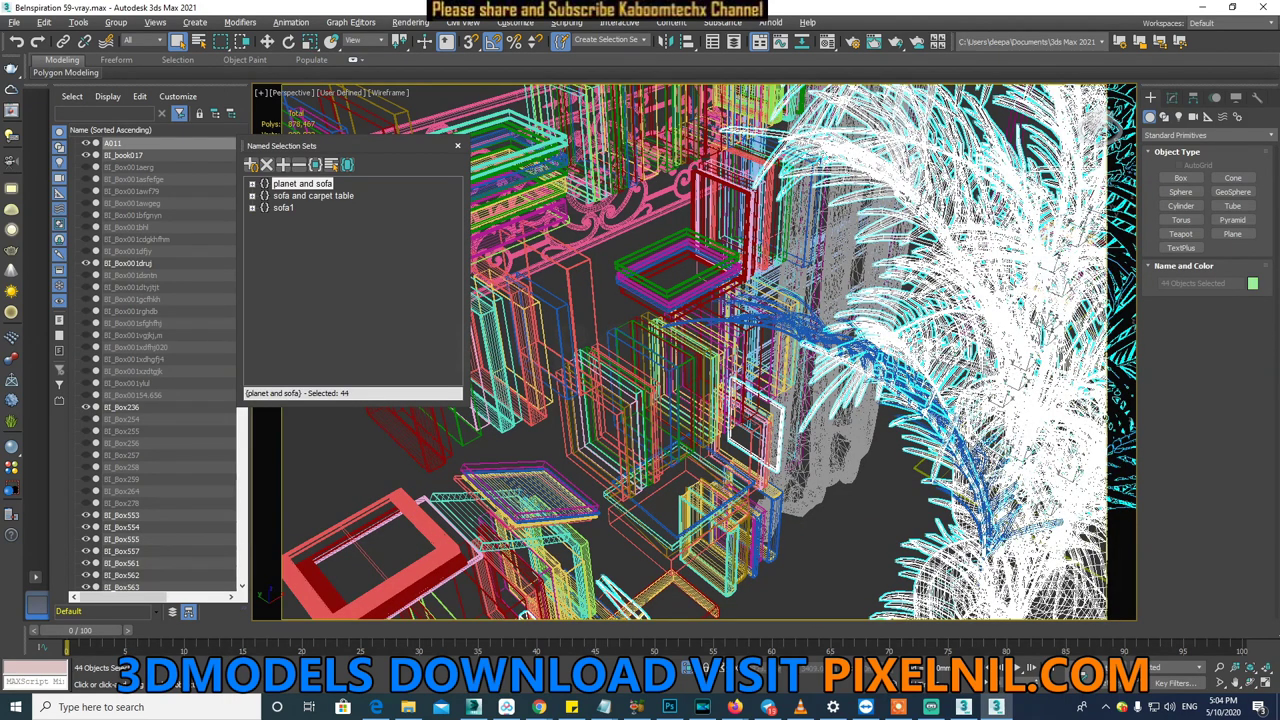
left_click(781, 437, "ctrl")
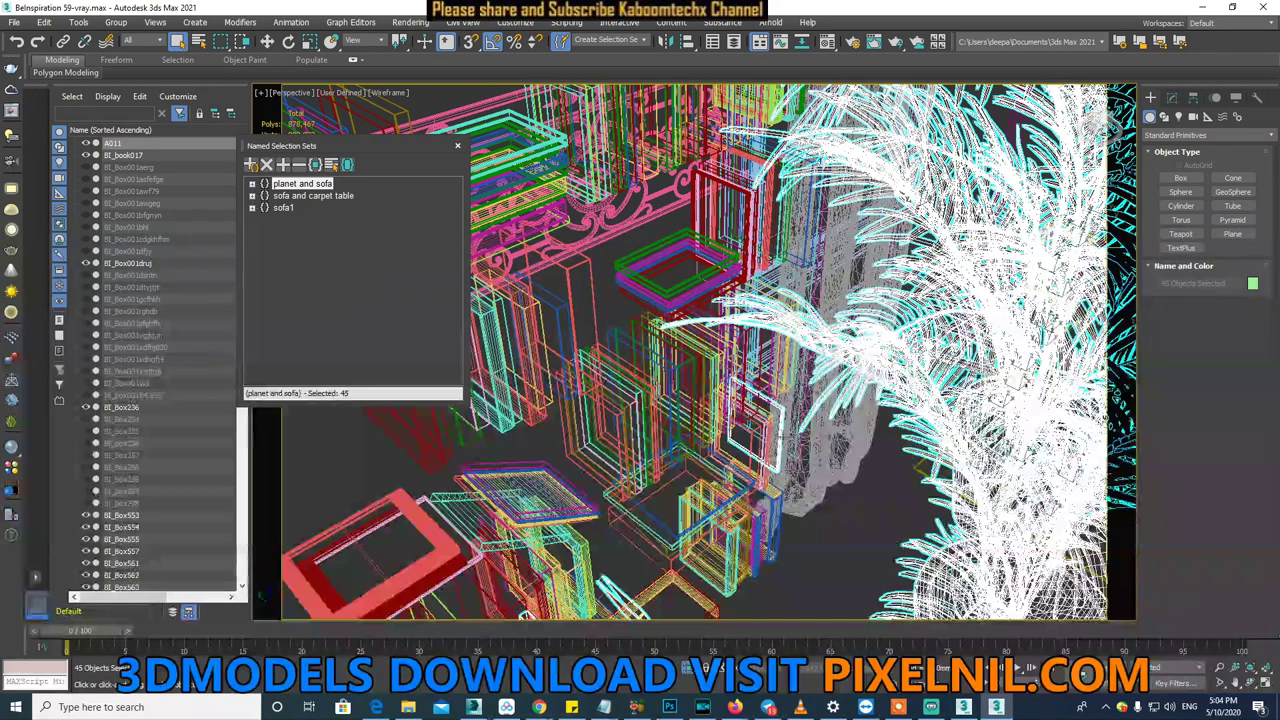
- Drop the remaining frames and stray objects, then isolate the 42 plants with Alt+Q
left_click(761, 452, "alt")
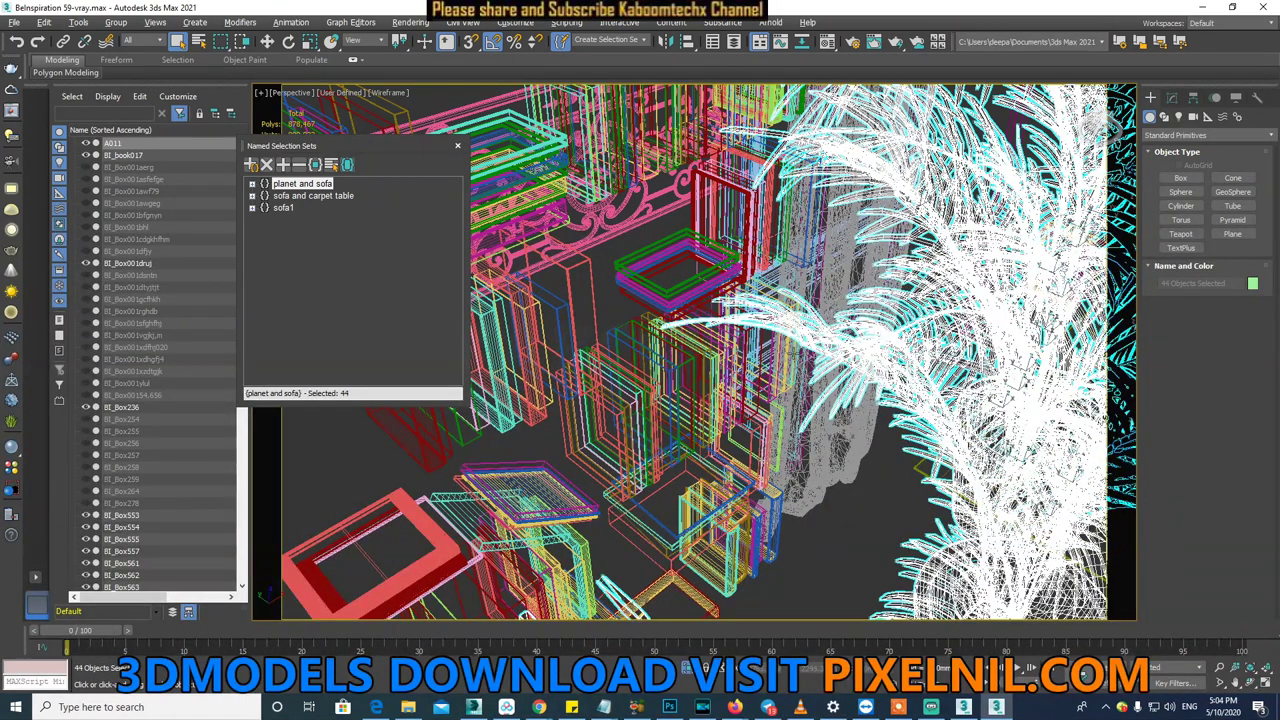
middle_click_drag(761, 452, 820, 440, "alt")
left_click(736, 566, "alt")
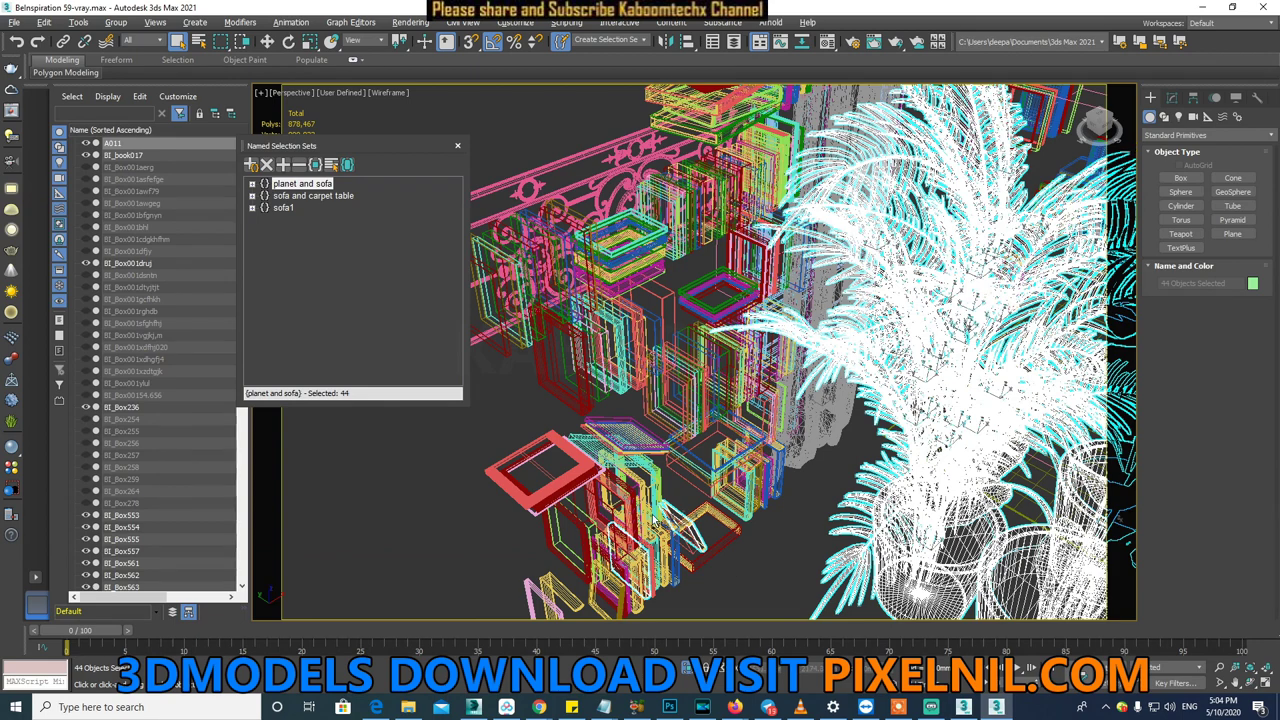
left_click(620, 545, "alt")
mouse_move(620, 545)
middle_mouse_down("alt")
mouse_move(752, 366)
mouse_move(767, 365)
middle_mouse_up("alt")
left_click(745, 361, "alt")
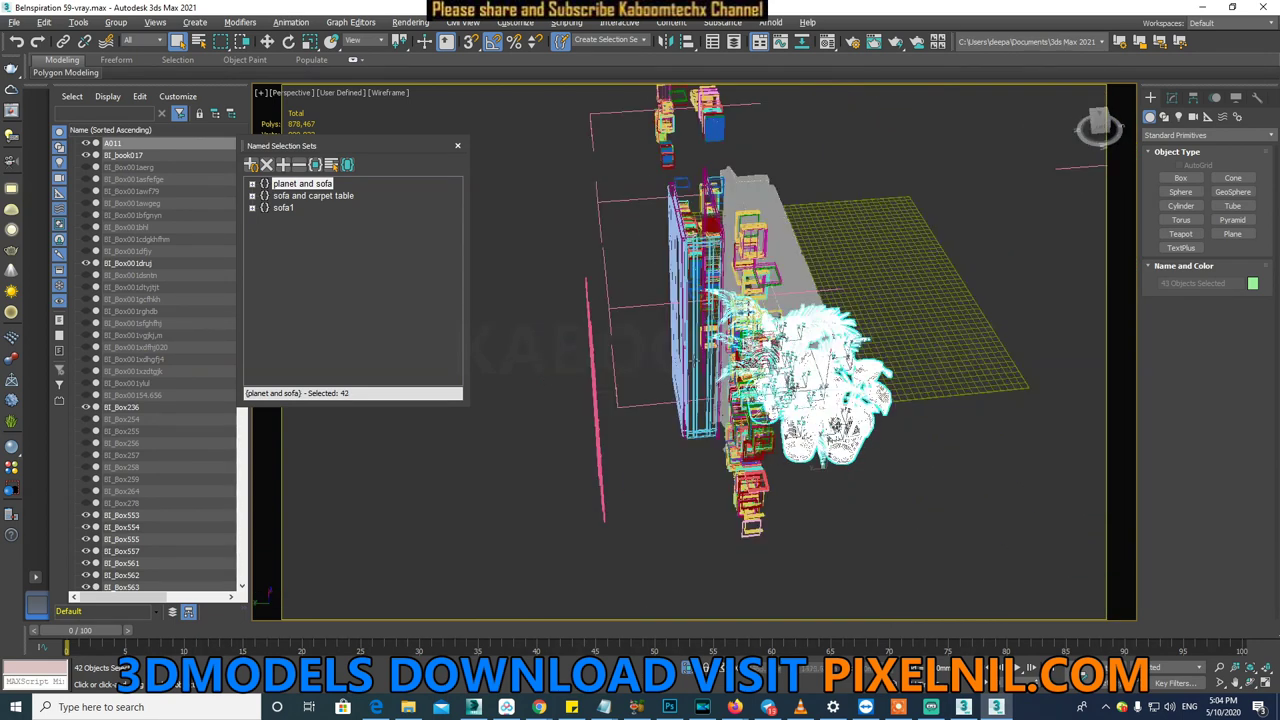
middle_click_drag(649, 360, 628, 364, "alt")
right_click(628, 364)
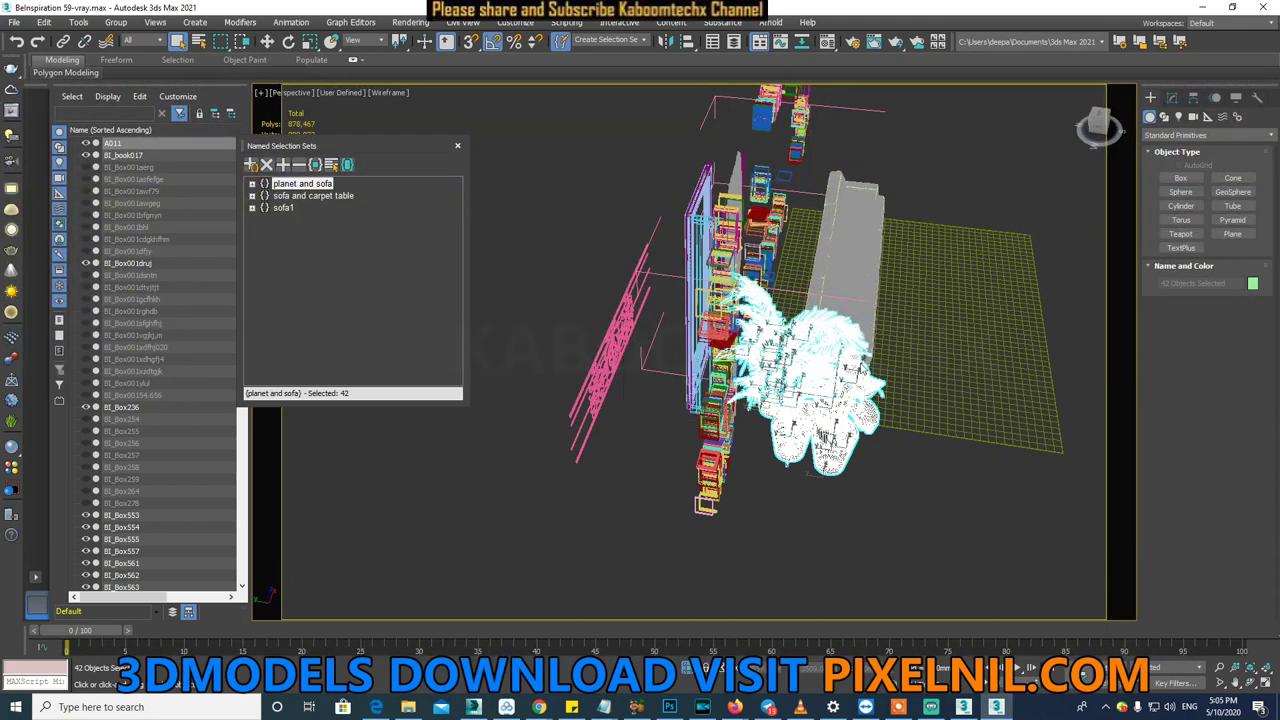
key("alt+q")
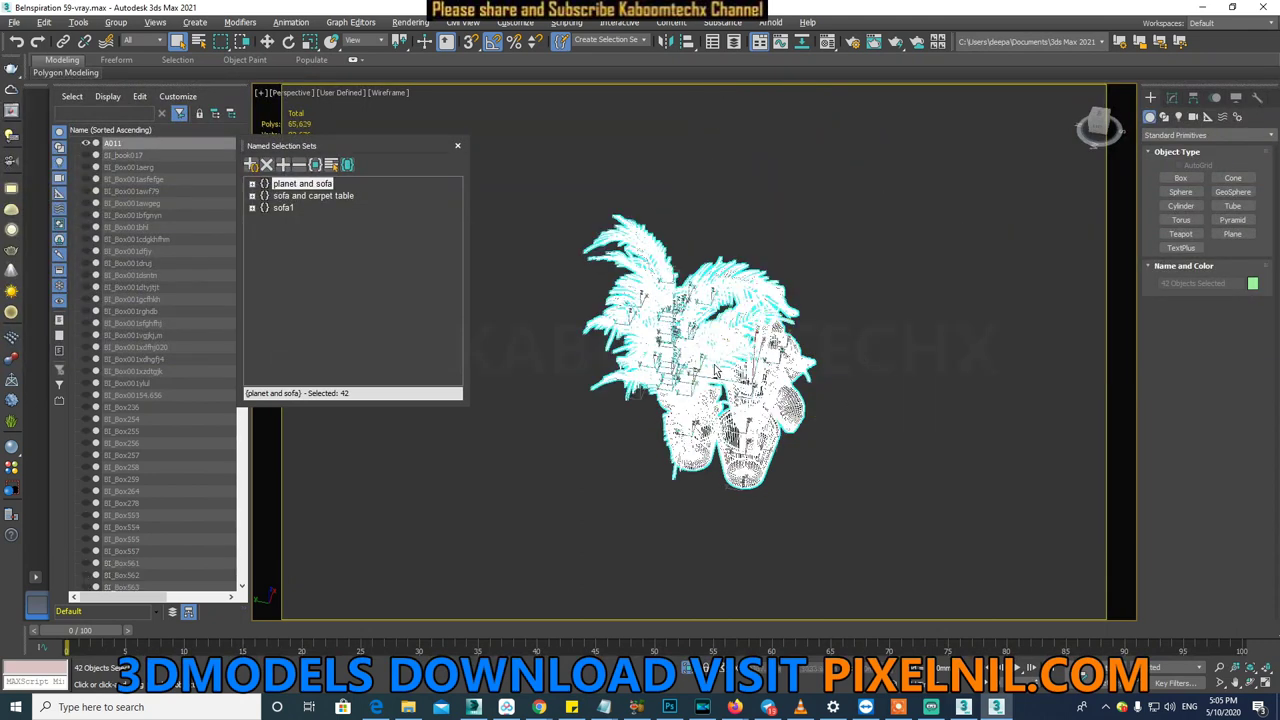
- Clear the plant selection and inspect a single pot up close
middle_click_drag(688, 372, 618, 400, "alt")
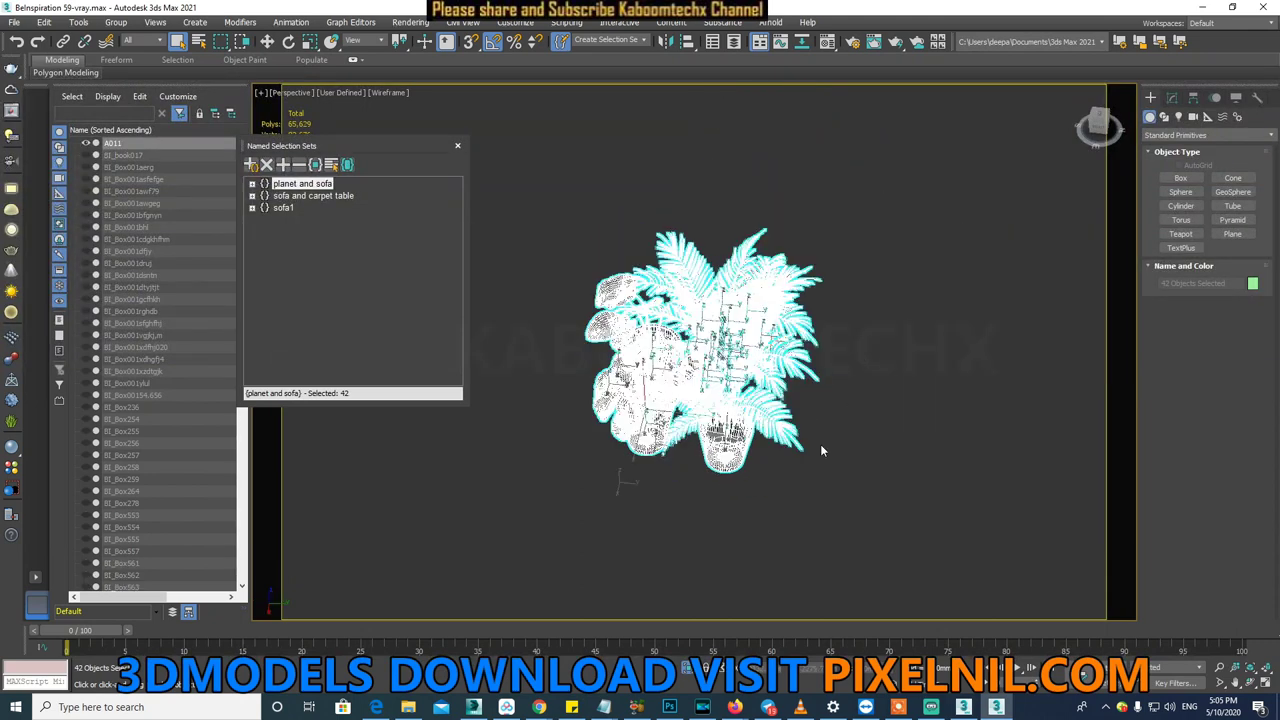
left_click(850, 418)
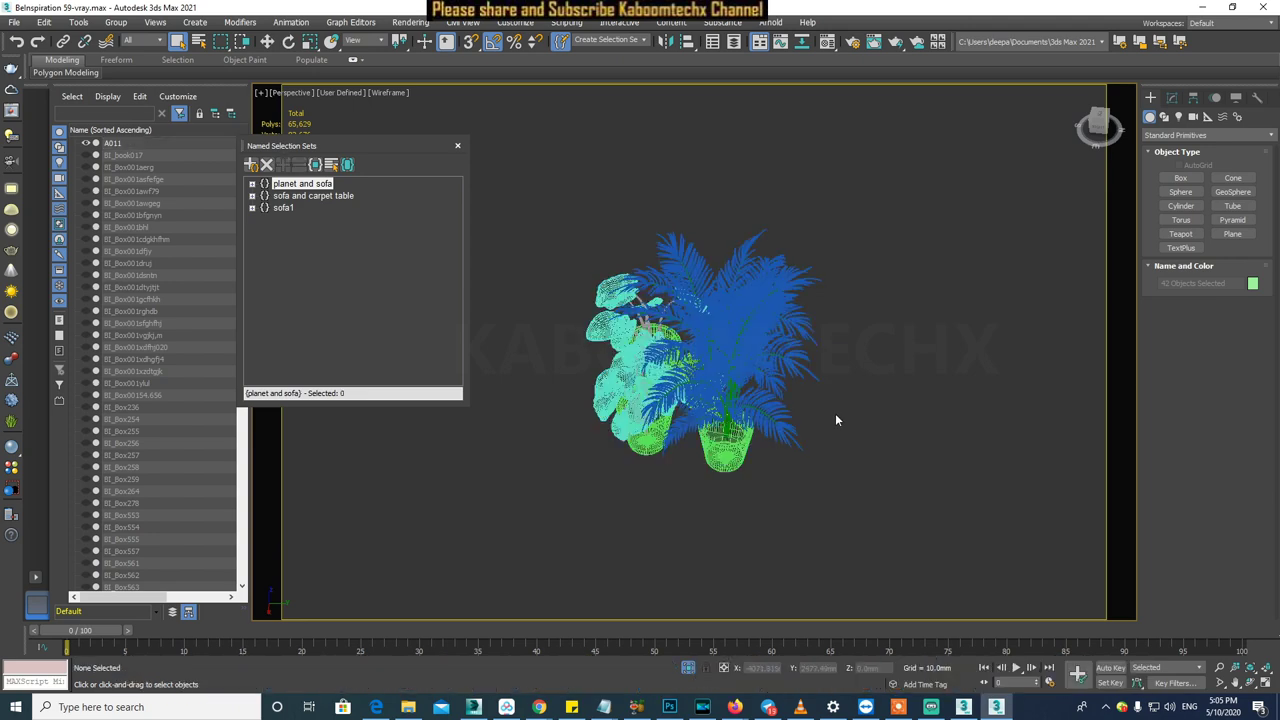
left_click(737, 443)
scroll(740, 446, "down", 5)
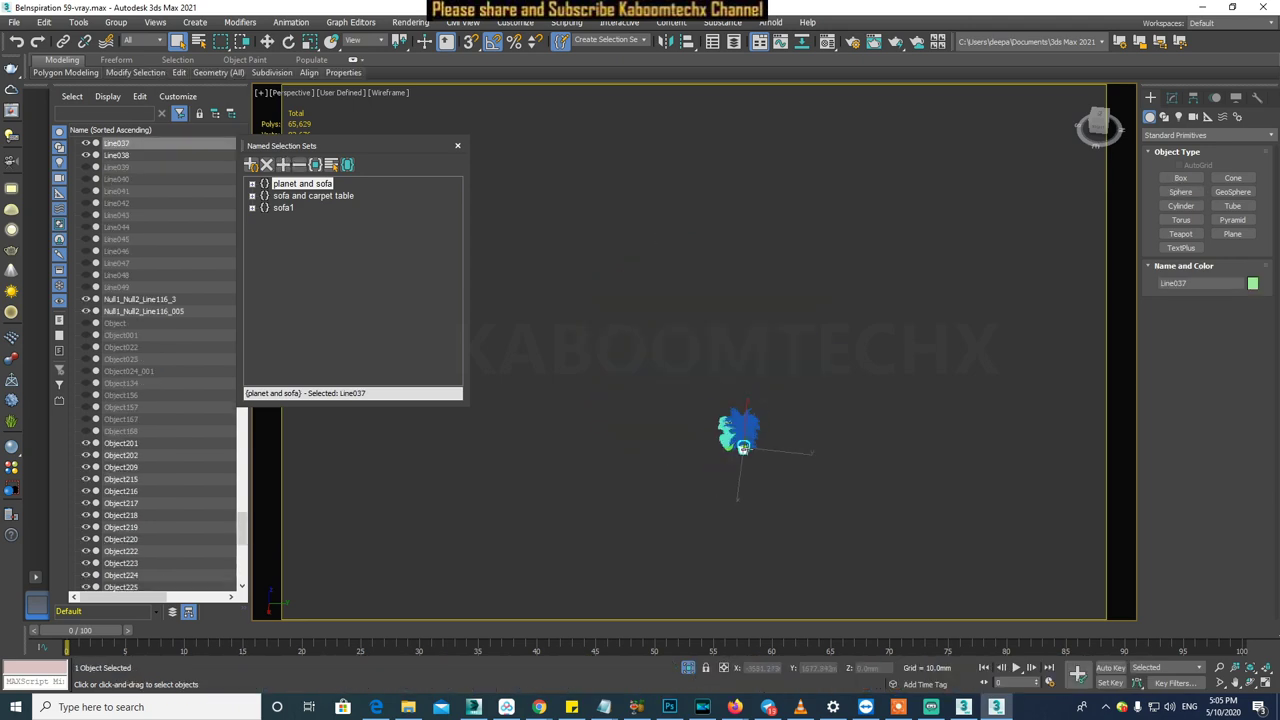
scroll(740, 446, "up", 5)
scroll(740, 446, "up", 4)
middle_click_drag(690, 358, 694, 340, "alt")
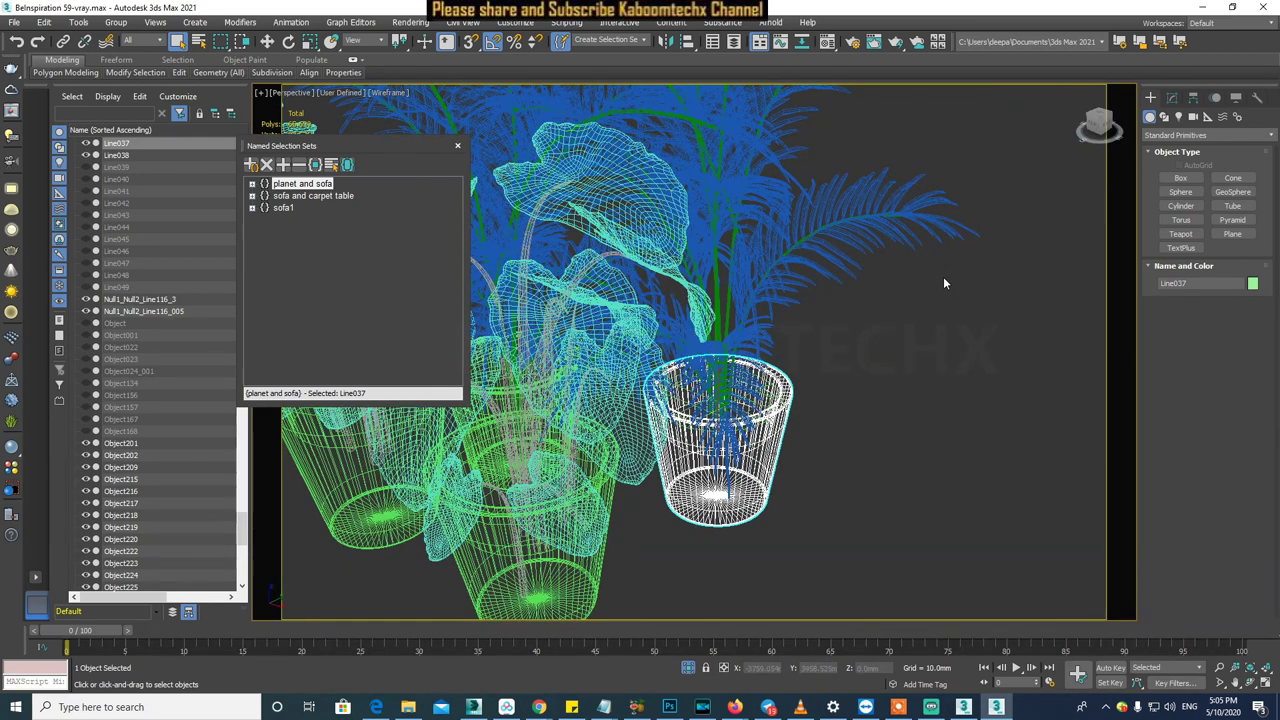
scroll(828, 358, "down", 3)
scroll(826, 361, "down", 2)
scroll(825, 362, "up", 4)
scroll(825, 362, "down", 2)
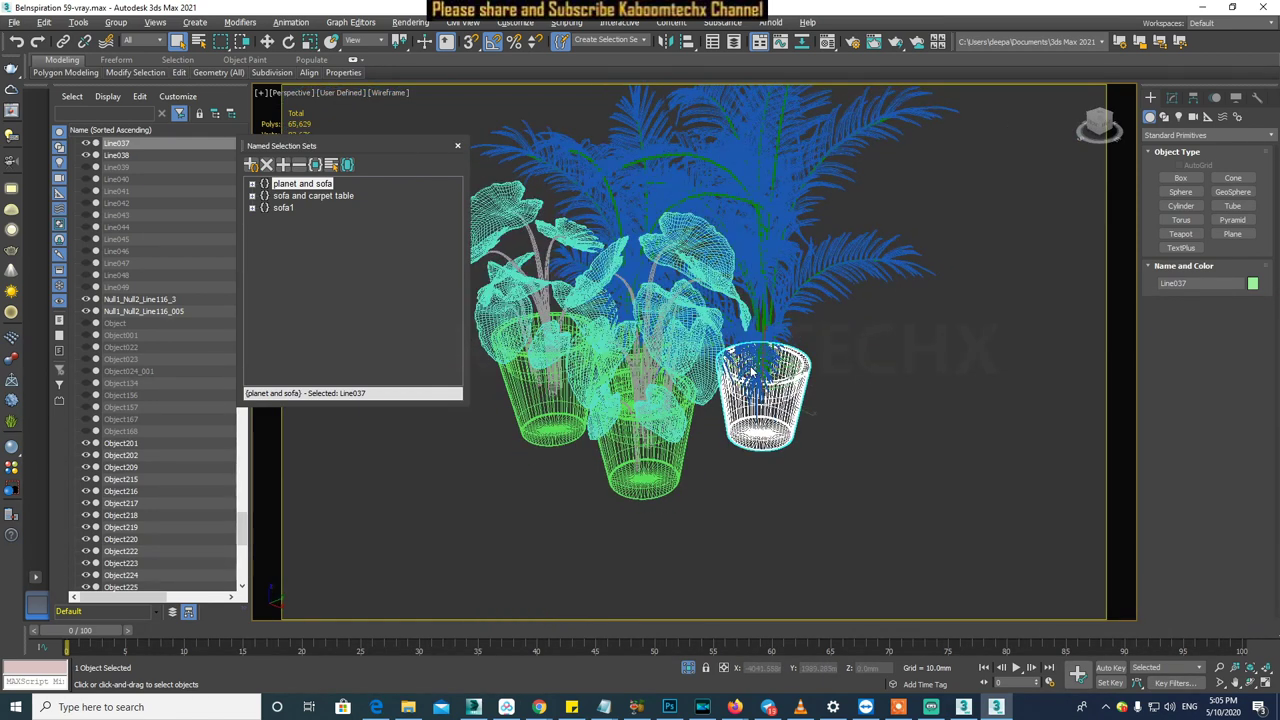
scroll(825, 362, "down", 2)
scroll(825, 362, "down", 1)
- Region-select all the plants and save them as the named selection set 'plants'
left_click_drag(624, 219, 882, 422)
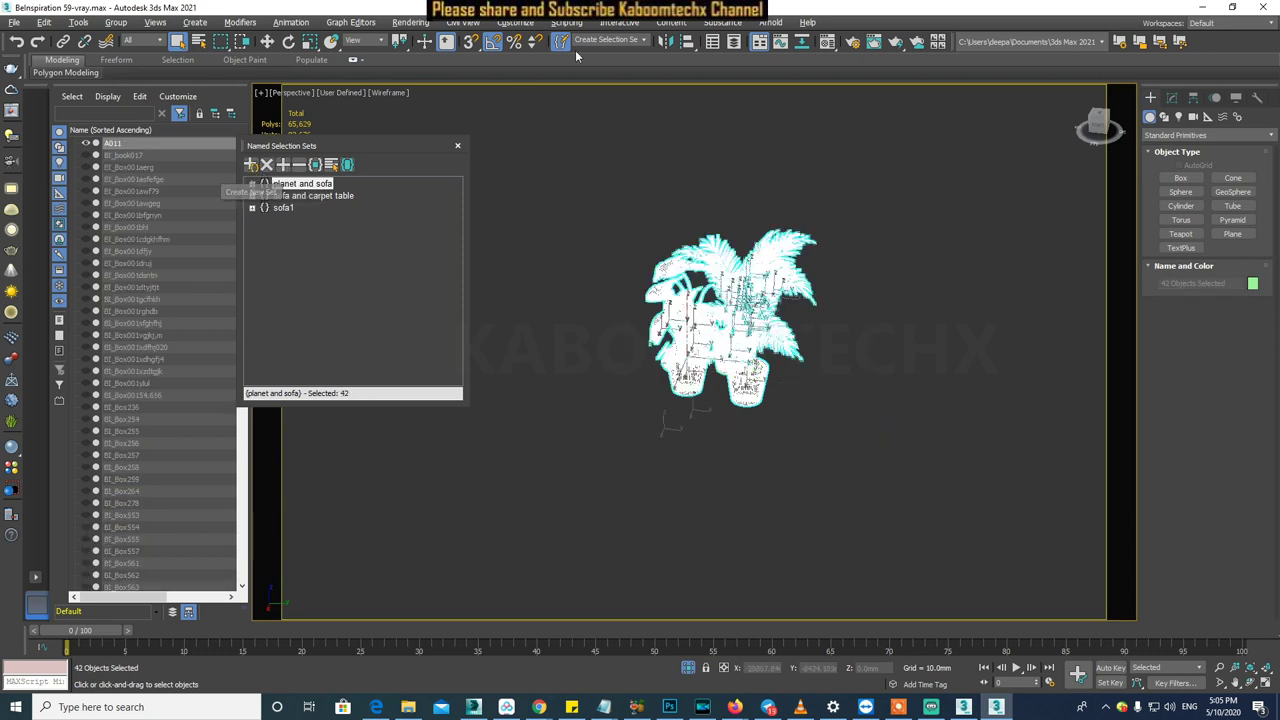
left_click(620, 40)
type("plants")
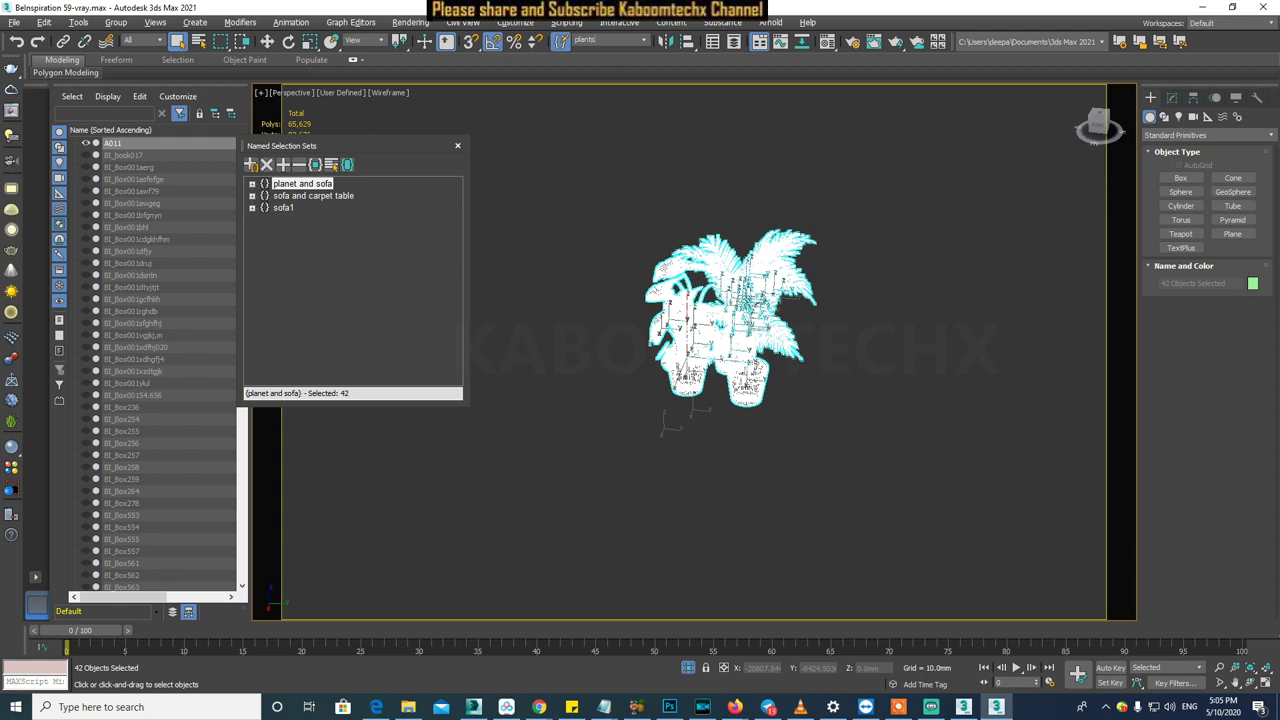
key("Return")
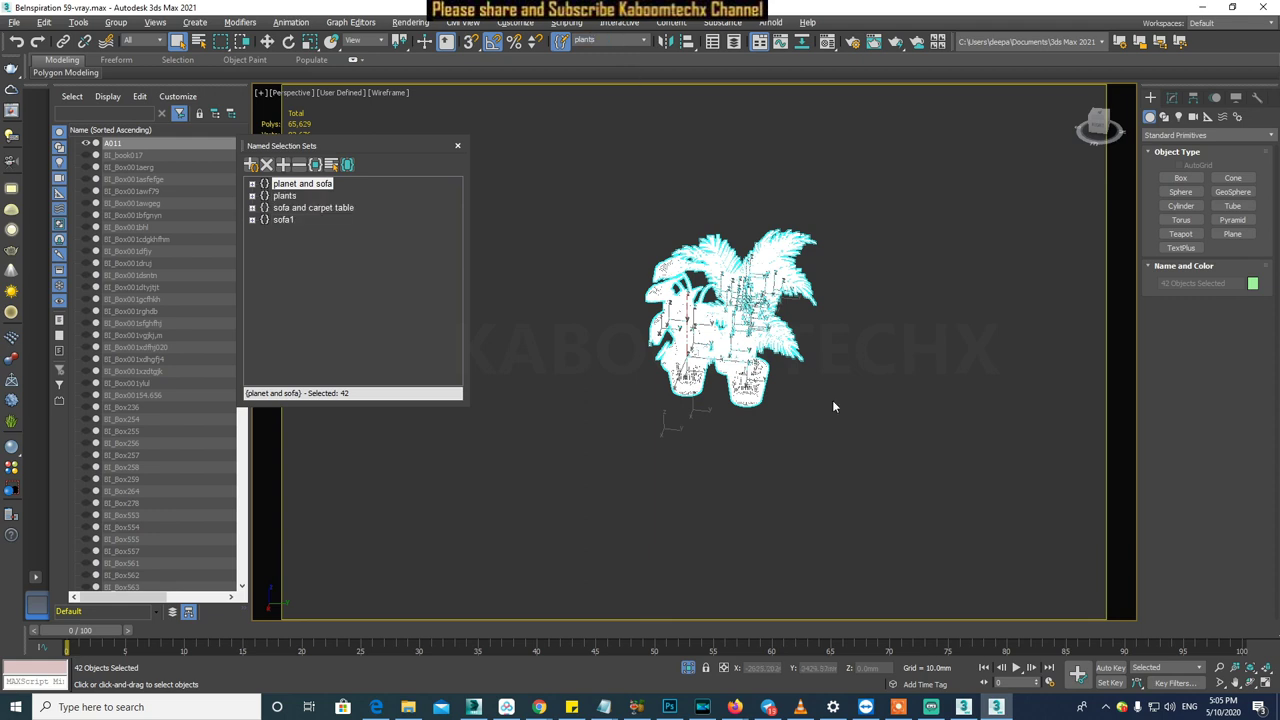
left_click(835, 402)
left_click(808, 346)
mouse_move(808, 346)
middle_mouse_down("alt")
mouse_move(762, 427)
mouse_move(655, 152)
middle_mouse_up("alt")
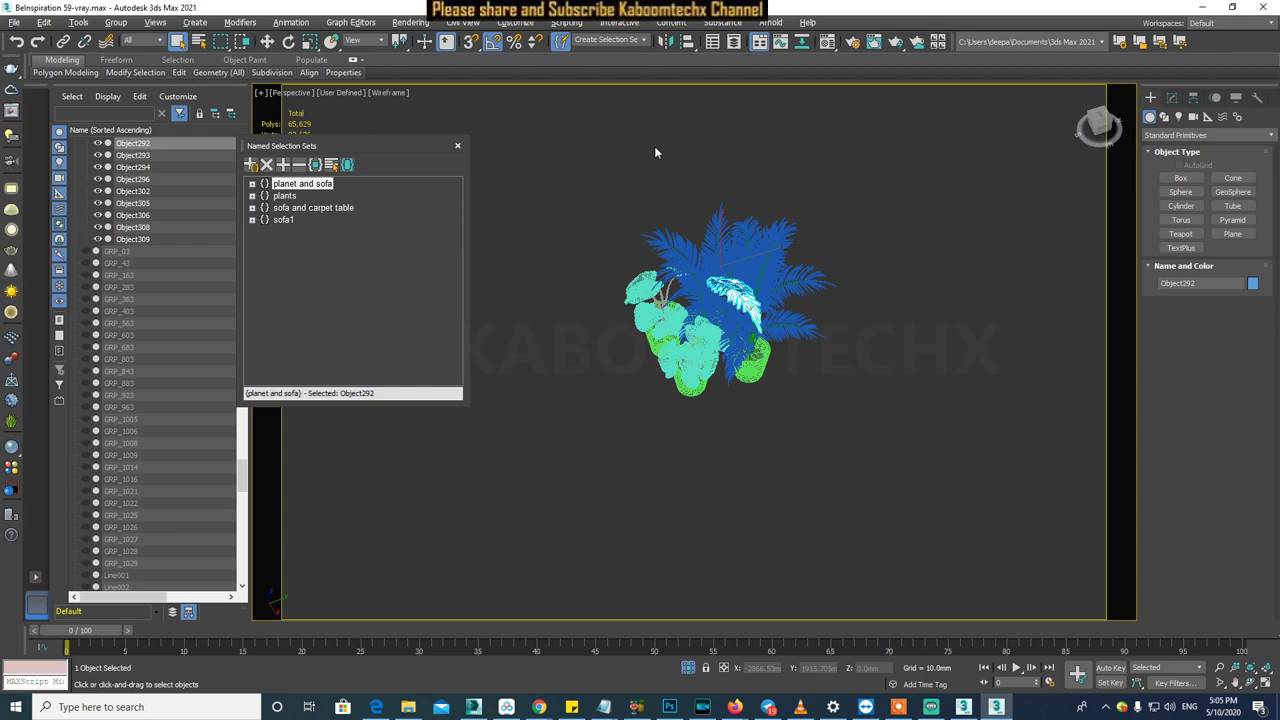
- Recall the 'plants' set to confirm its 42 objects, then clear the selection
left_click(284, 197)
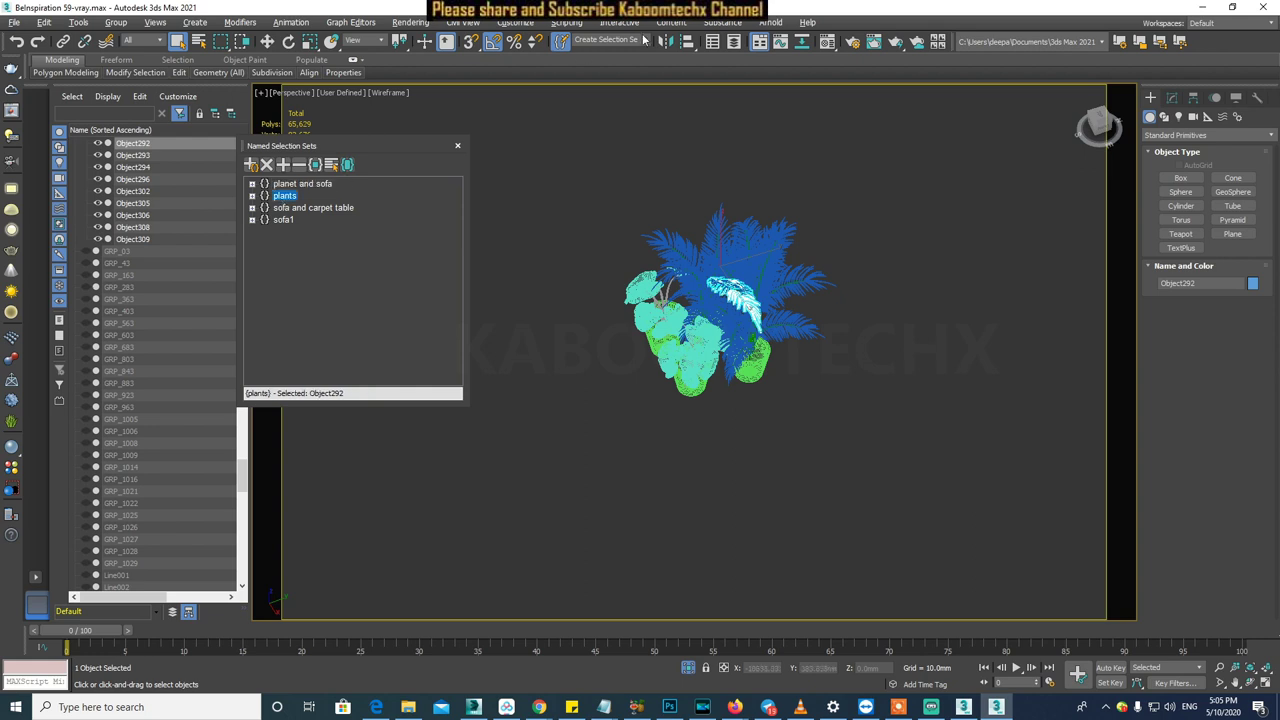
left_click(618, 41)
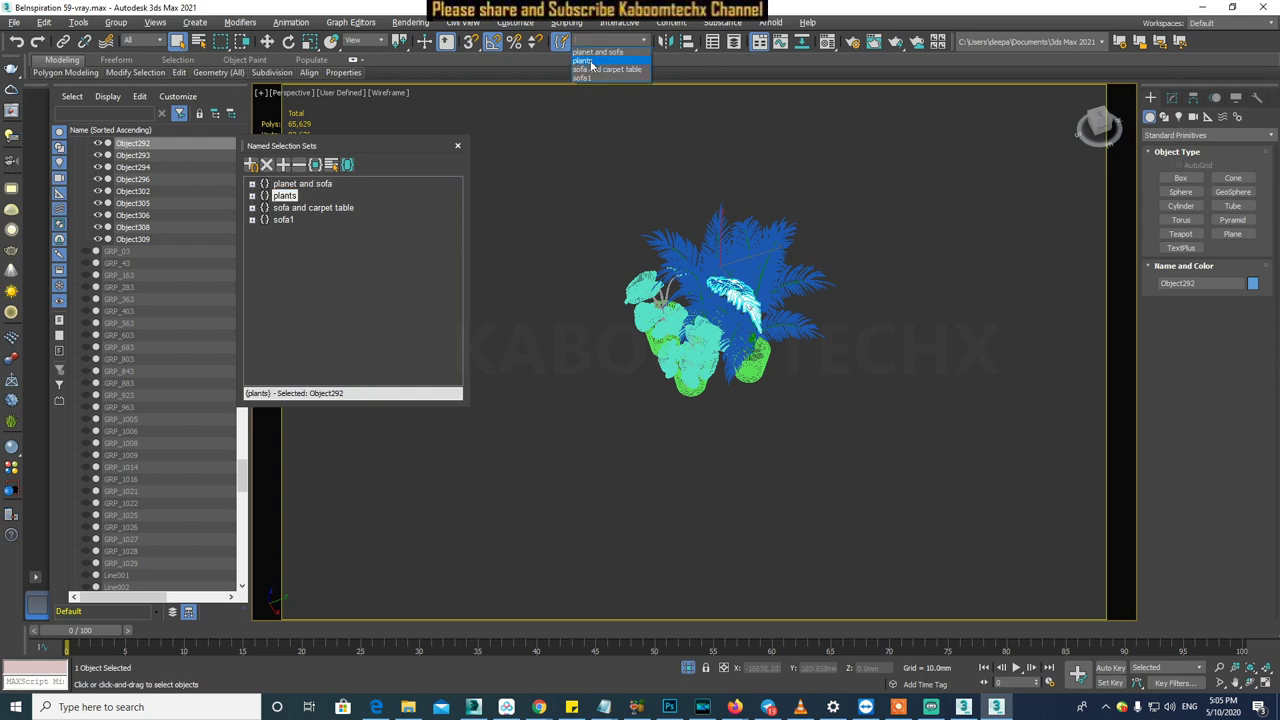
left_click(590, 60)
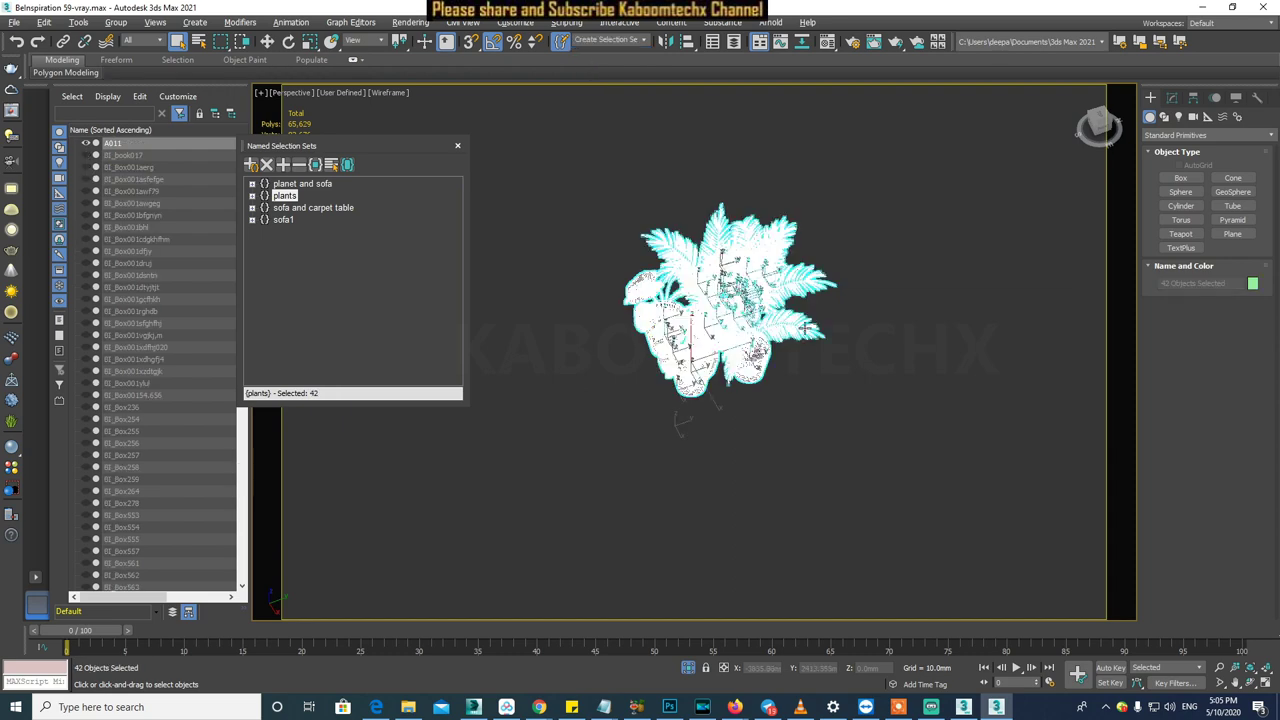
left_click(806, 409)
mouse_move(784, 365)
middle_mouse_down("alt")
mouse_move(767, 340)
mouse_move(778, 350)
middle_mouse_up("alt")
scroll(778, 350, "up", 5)
scroll(778, 350, "up", 3)
- Start selecting one potted plant: leaf Object317, a second stem and a third piece
left_click(650, 330)
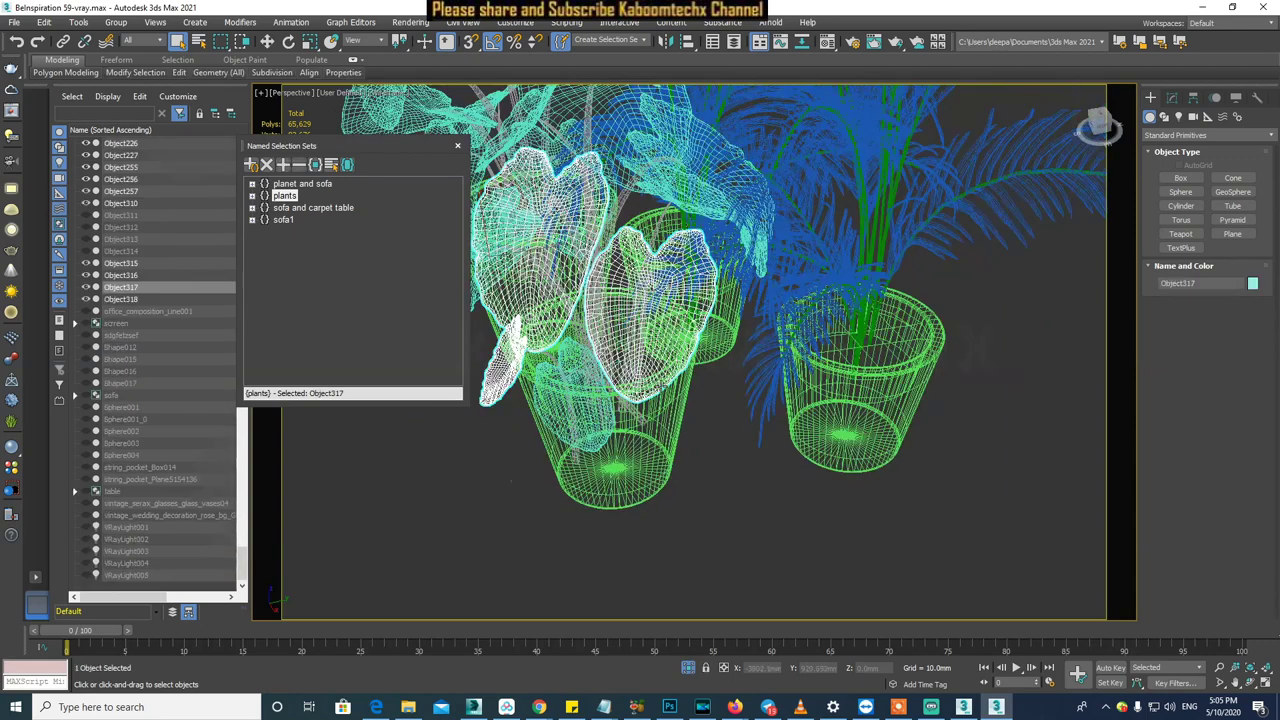
scroll(712, 384, "down", 1)
middle_click_drag(712, 384, 810, 381, "alt")
middle_click_drag(732, 380, 602, 333, "alt")
left_click(583, 341, "ctrl")
left_click(610, 190, "ctrl")
- Add another leaf and that plant's pot, completing the five-piece selection
mouse_move(565, 612)
middle_mouse_down("alt")
mouse_move(573, 560)
mouse_move(797, 587)
middle_mouse_up("alt")
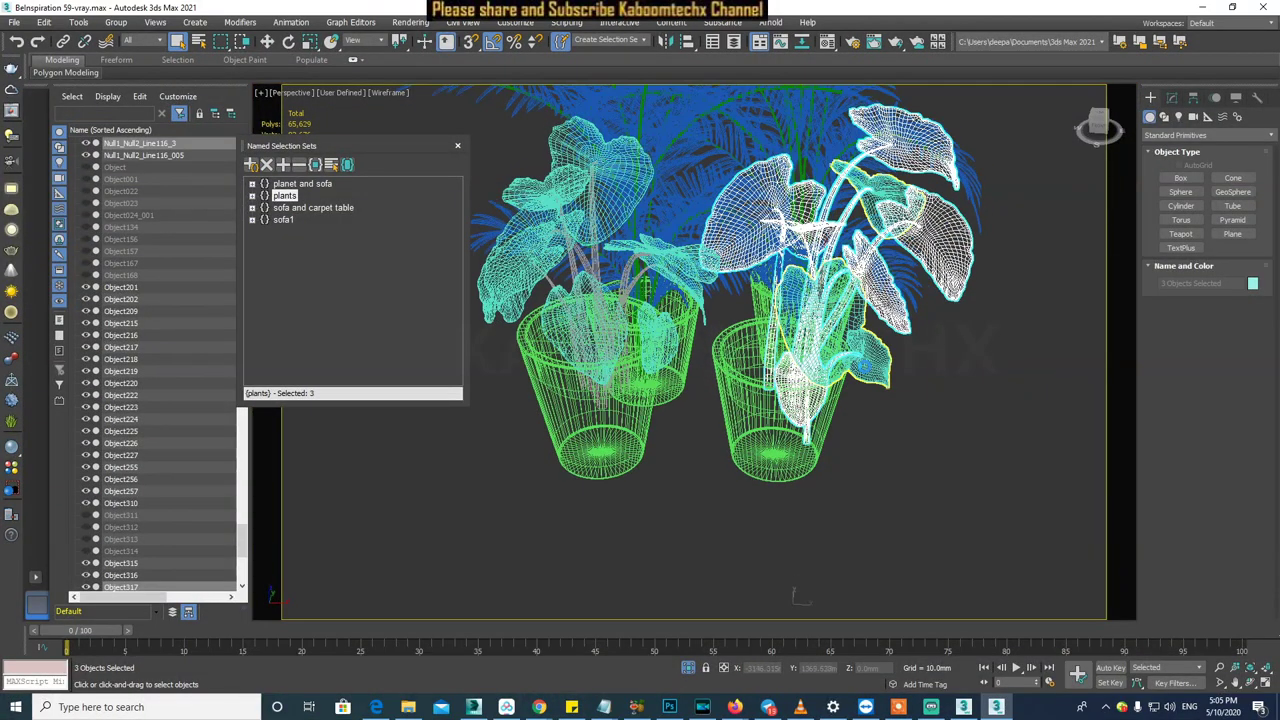
left_click(835, 357, "ctrl")
left_click(780, 420, "ctrl")
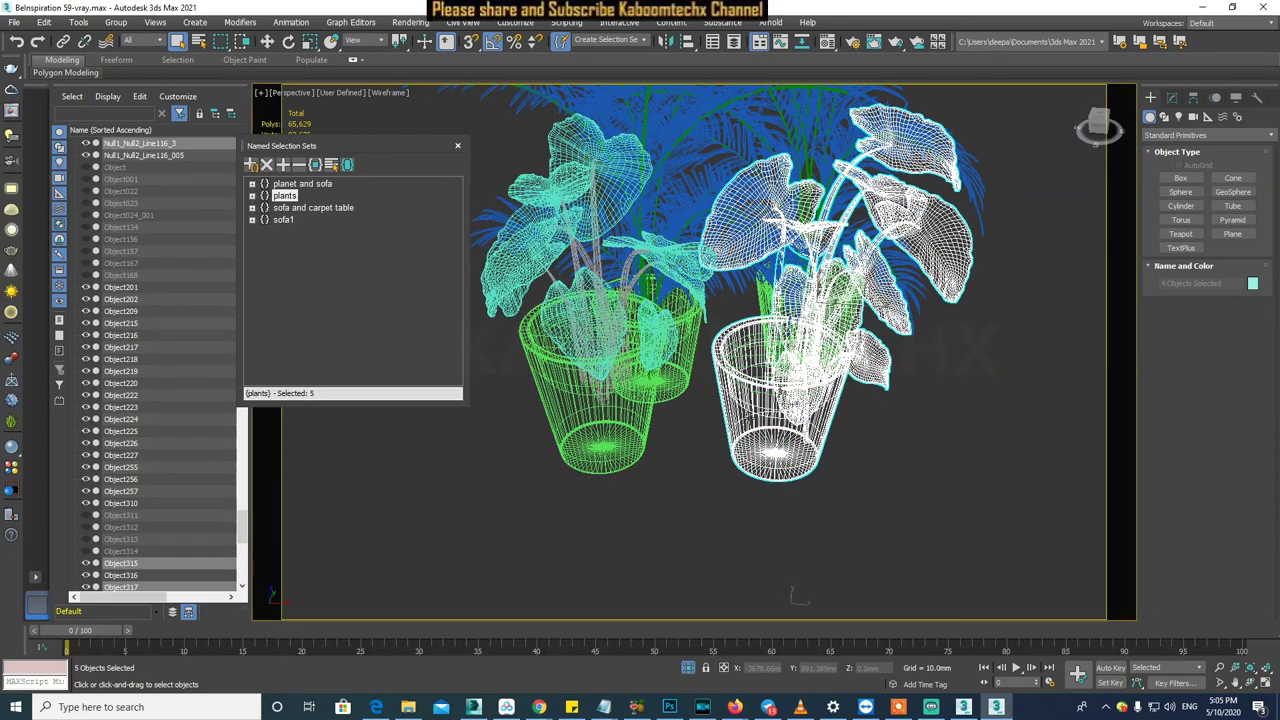
scroll(780, 420, "down", 5)
scroll(787, 407, "up", 3)
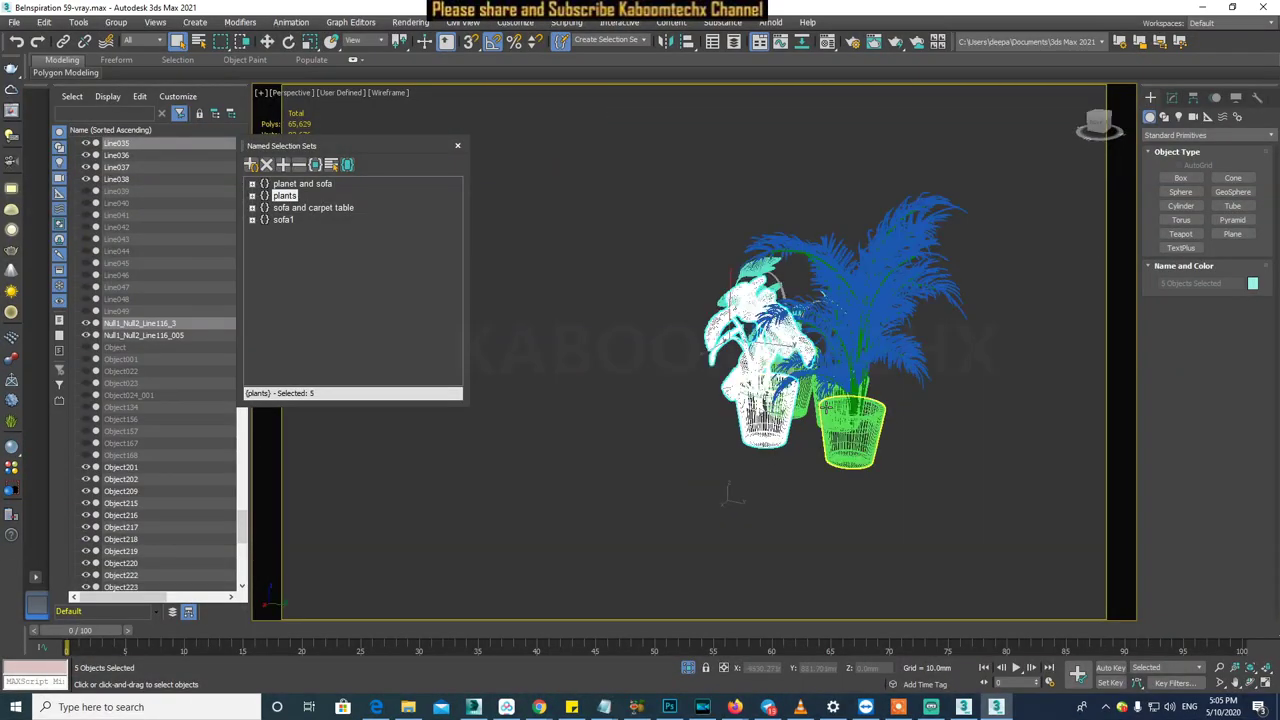
scroll(820, 407, "up", 2)
scroll(820, 407, "up", 2)
scroll(820, 407, "up", 2)
left_click(268, 41)
left_click_drag(1070, 128, 1093, 140)
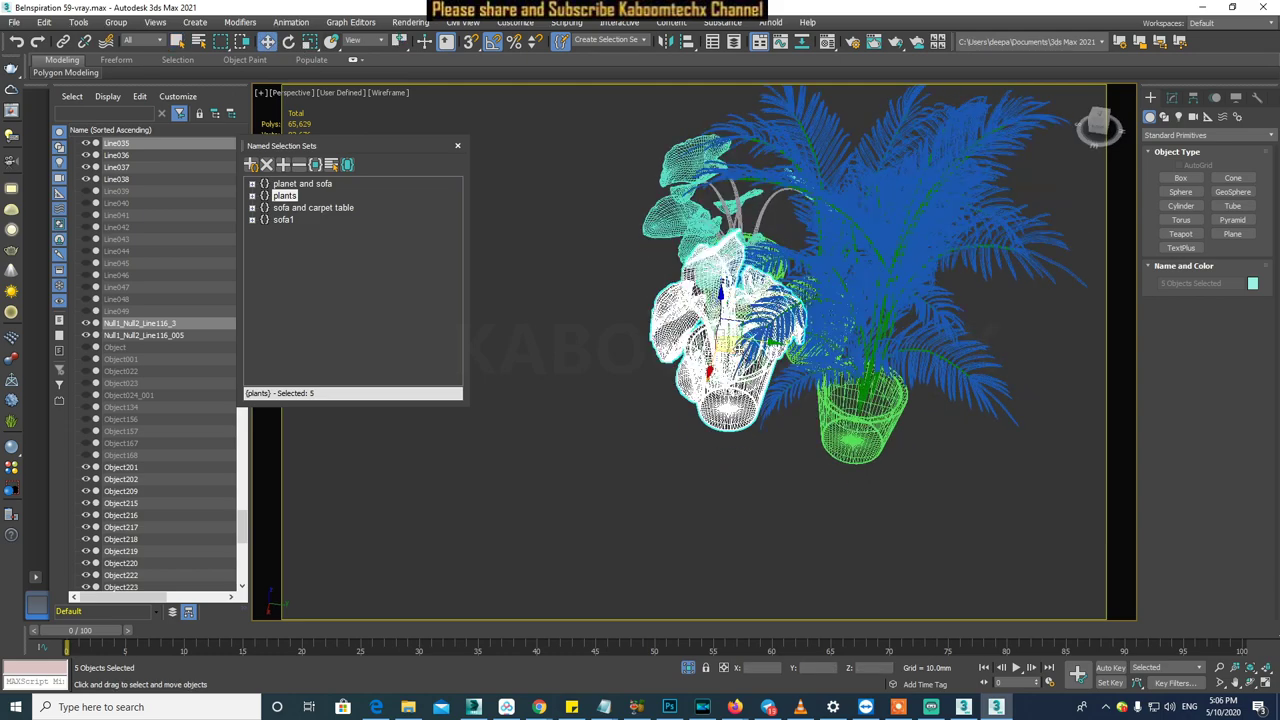
- Drag the selected plant down and left, away from the others, after undoing a first try
left_click_drag(722, 310, 652, 420)
key("ctrl+z")
scroll(686, 414, "up", 2)
scroll(686, 414, "up", 2)
scroll(686, 414, "up", 2)
scroll(686, 414, "up", 2)
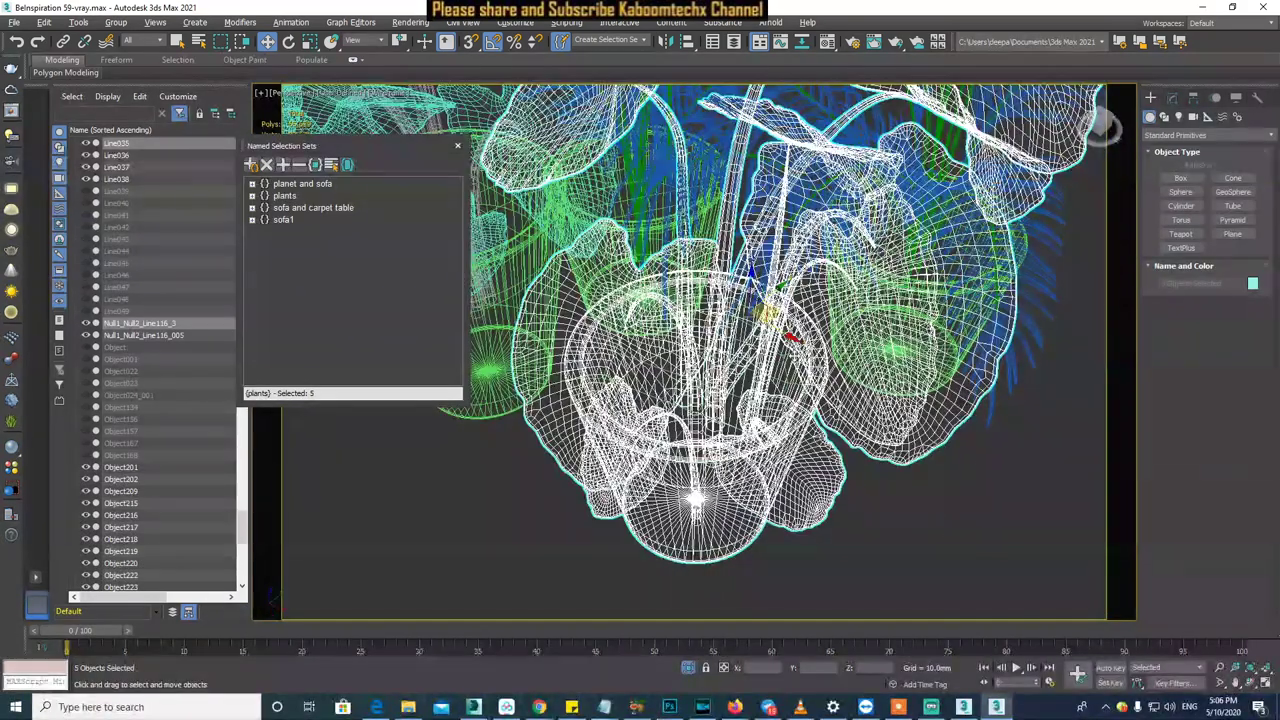
middle_click_drag(737, 380, 737, 410, "alt")
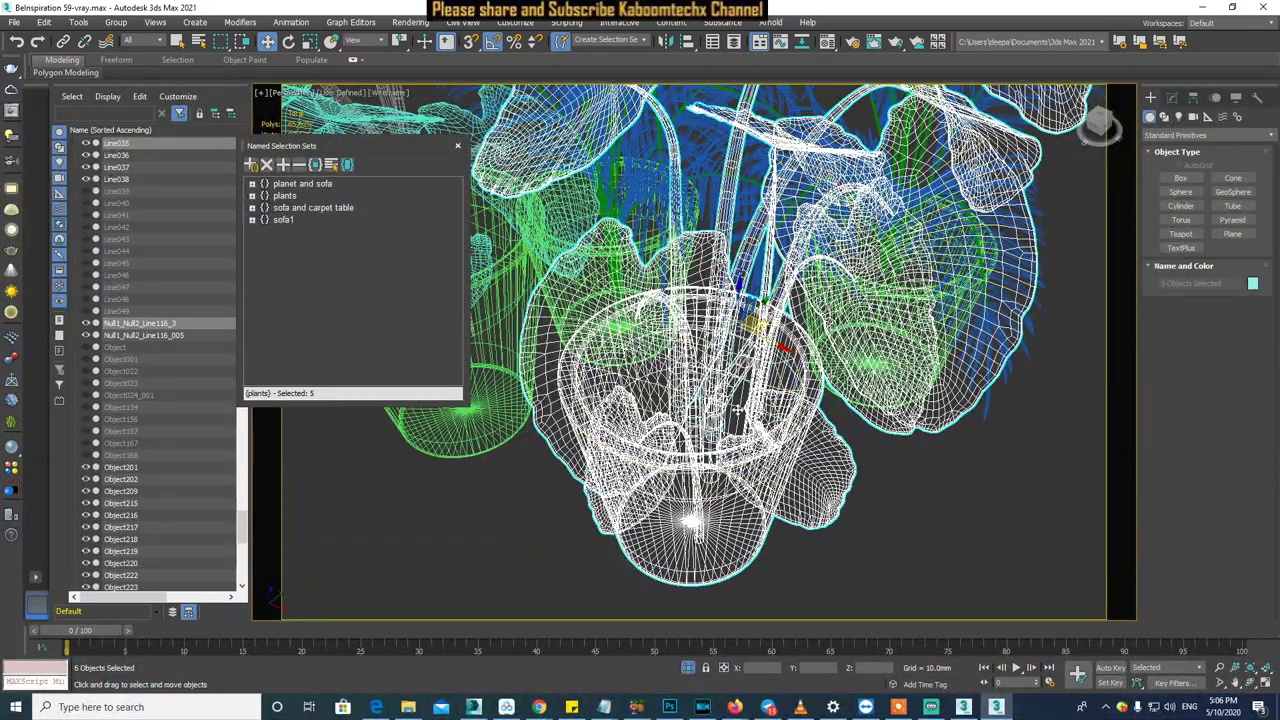
scroll(737, 410, "down", 3)
scroll(737, 410, "down", 3)
middle_click_drag(737, 410, 748, 415, "alt")
mouse_move(745, 345)
left_mouse_down()
mouse_move(651, 348)
mouse_move(472, 398)
left_mouse_up()
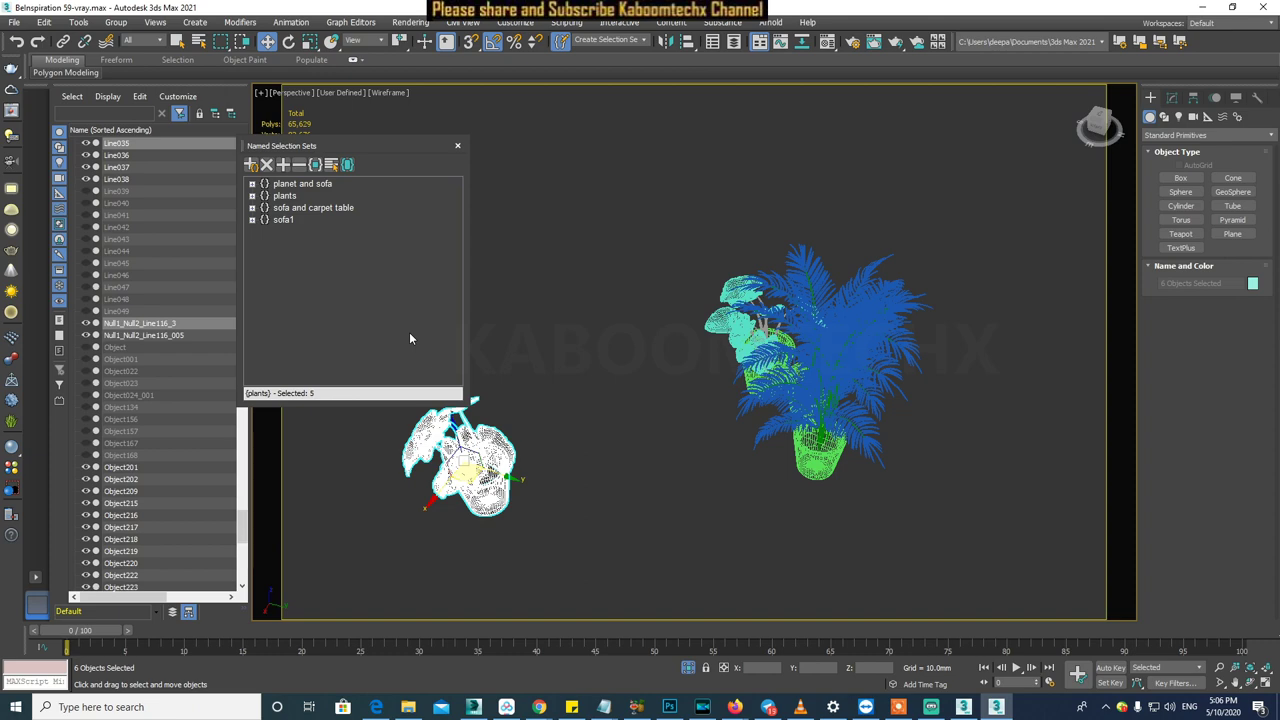
- Select leaf Object318 and reposition it, then select the plant's pot
left_click(650, 455)
left_click(492, 459)
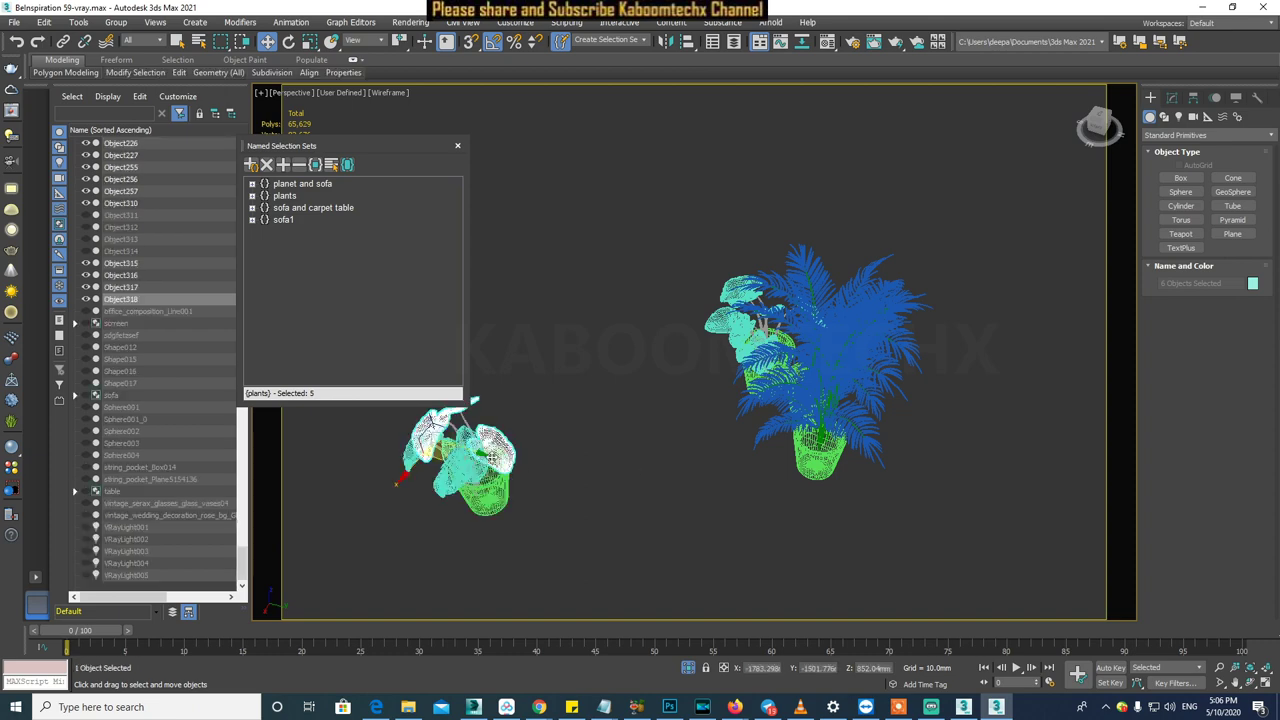
scroll(492, 459, "up", 5)
scroll(492, 459, "down", 2)
scroll(492, 459, "down", 2)
scroll(492, 459, "down", 2)
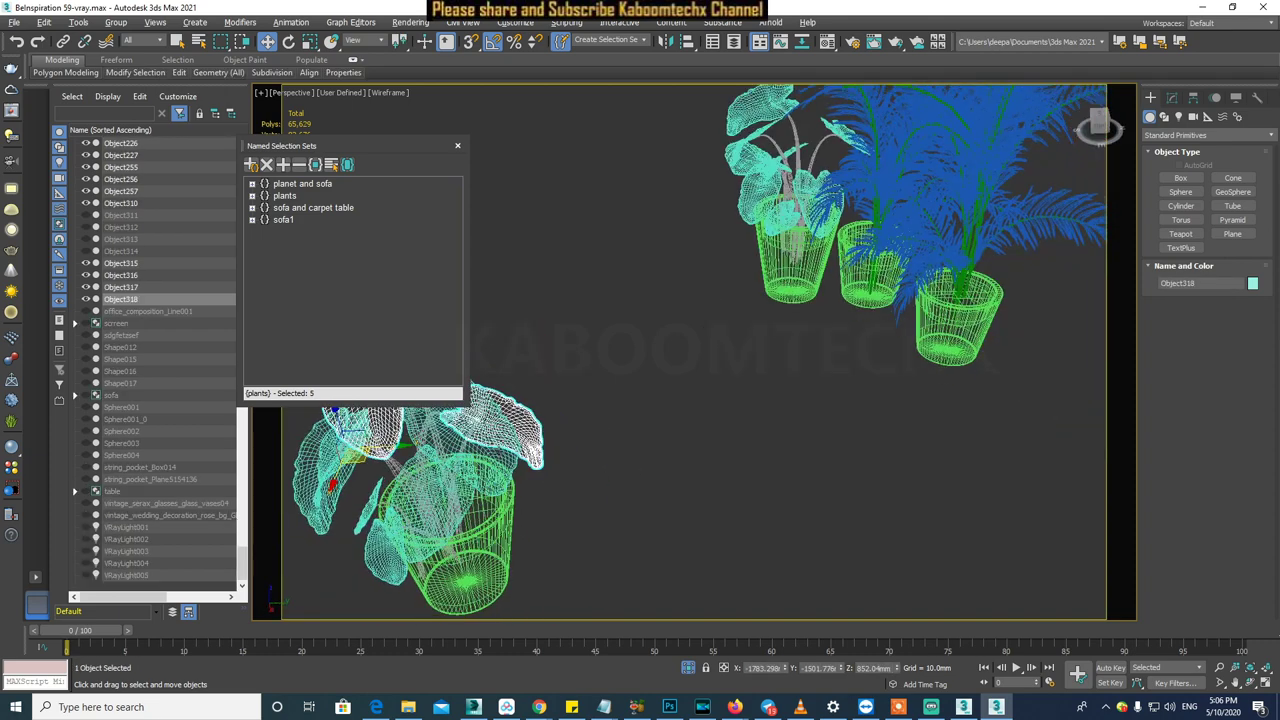
left_click_drag(350, 450, 355, 458)
left_click(465, 500)
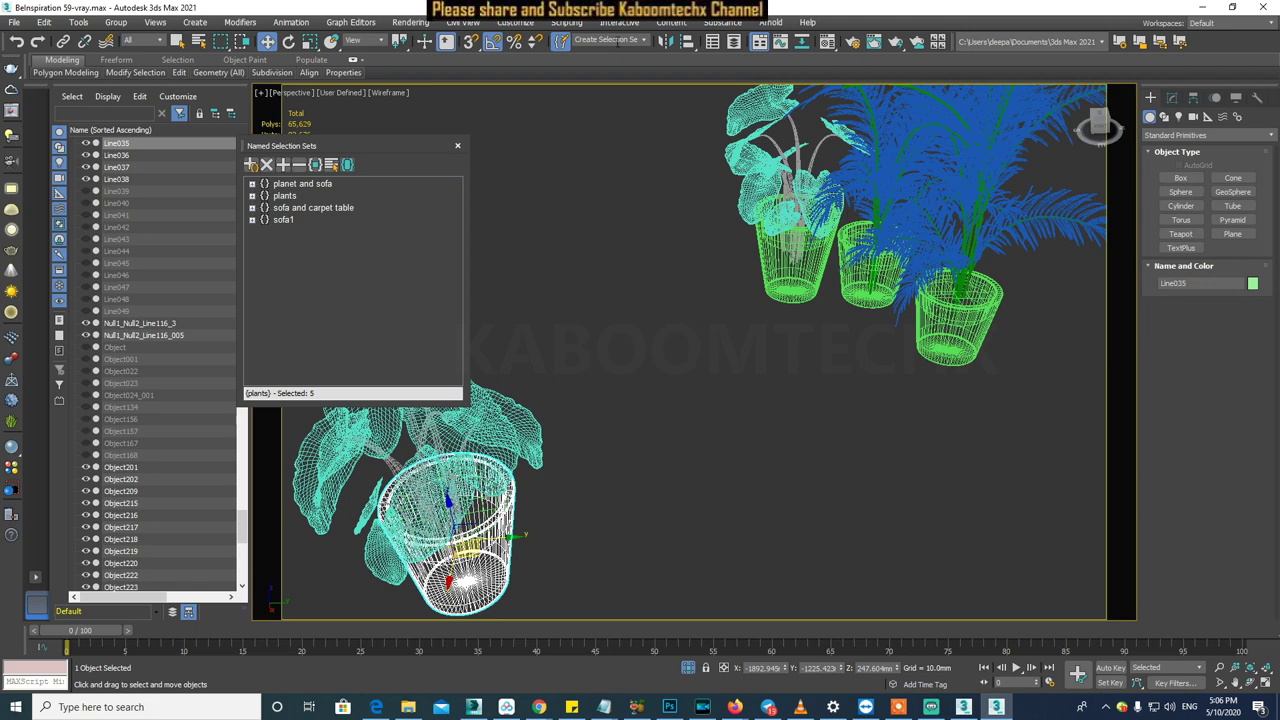
- Recall the 'plants' selection set, tilt the view slightly, then clear the selection
left_click(645, 41)
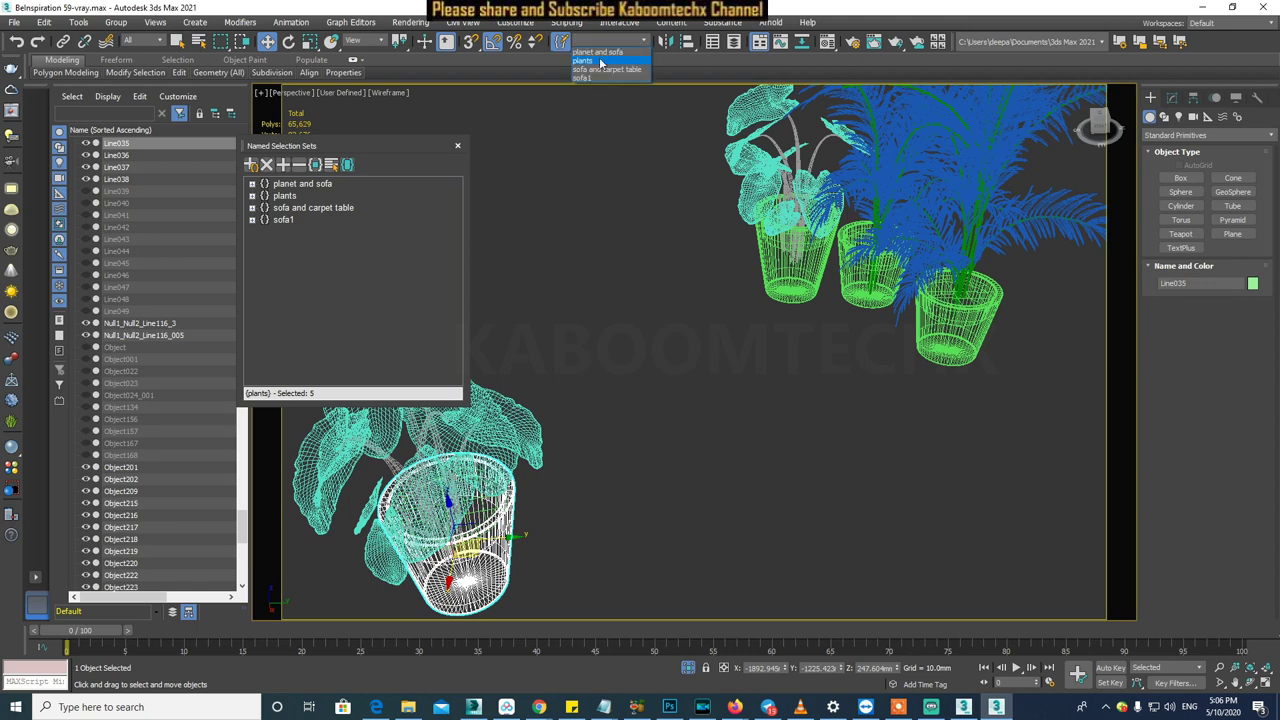
left_click(600, 59)
scroll(712, 313, "down", 10)
middle_click_drag(670, 325, 676, 335, "alt")
left_click(549, 246)
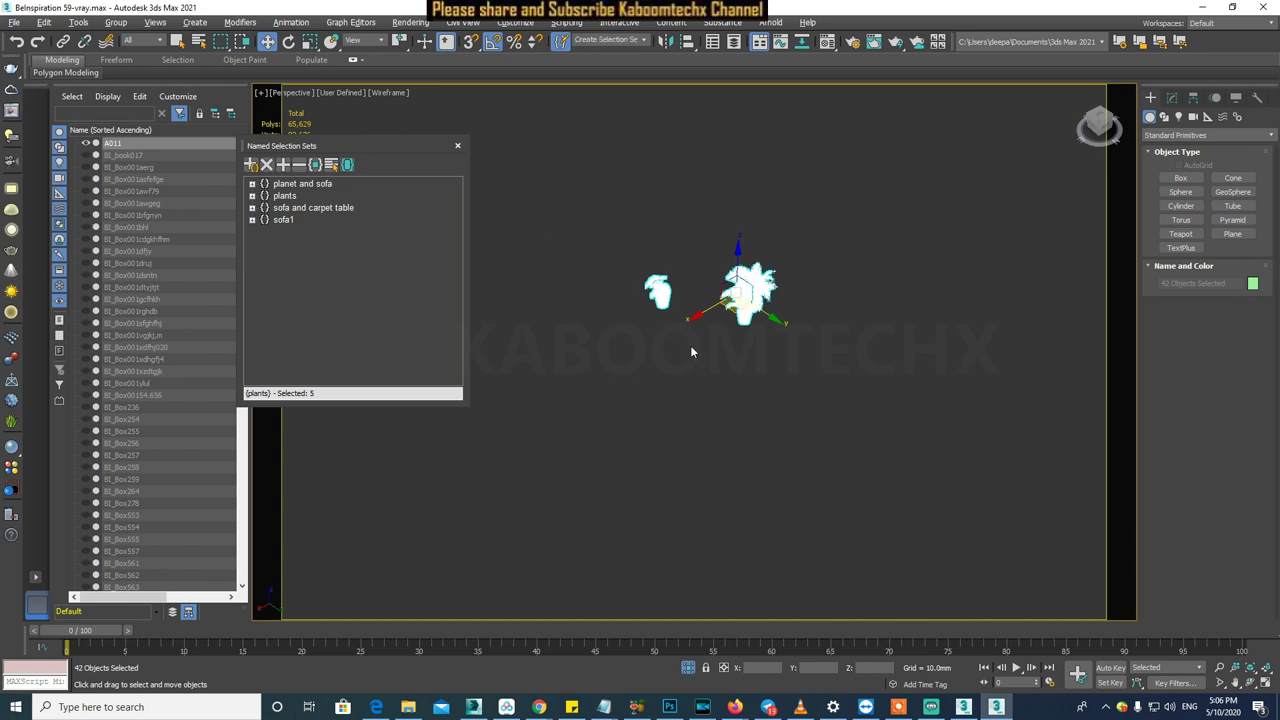
- Marquee-select the six objects of the small left plant and begin a new set name
scroll(666, 320, "up", 8)
left_click_drag(587, 191, 686, 303)
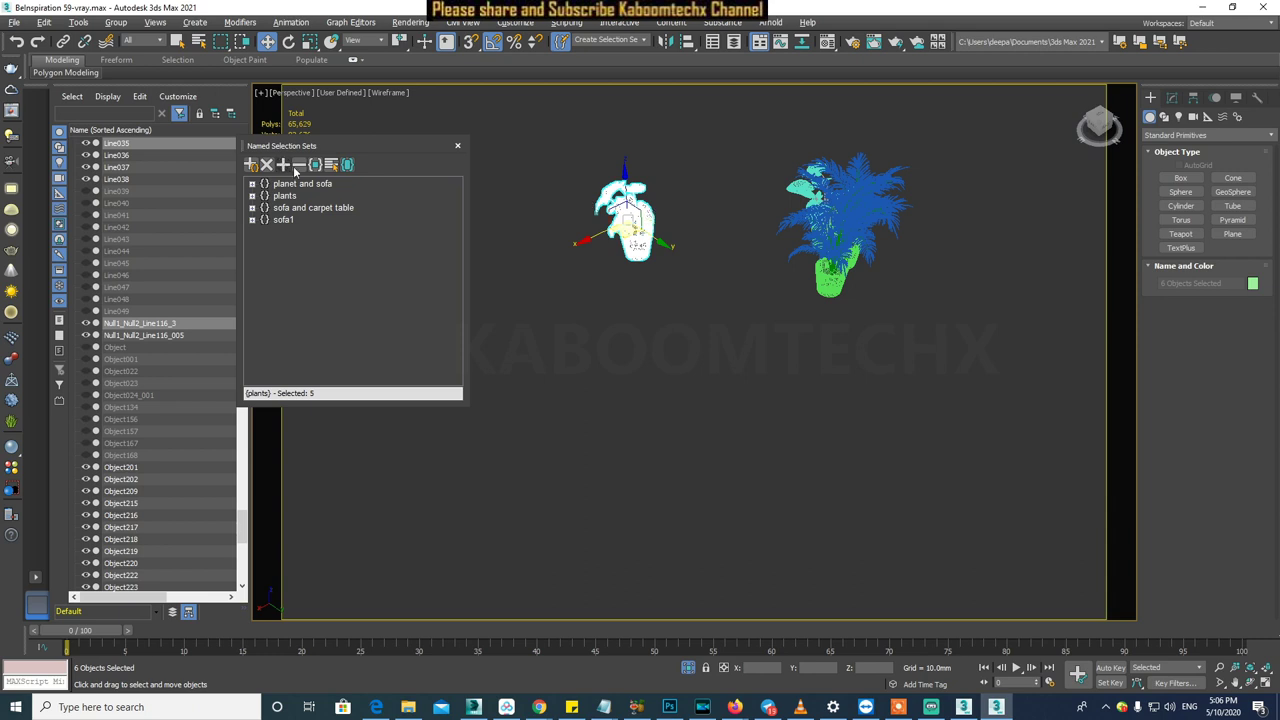
left_click(615, 40)
type("small pla")
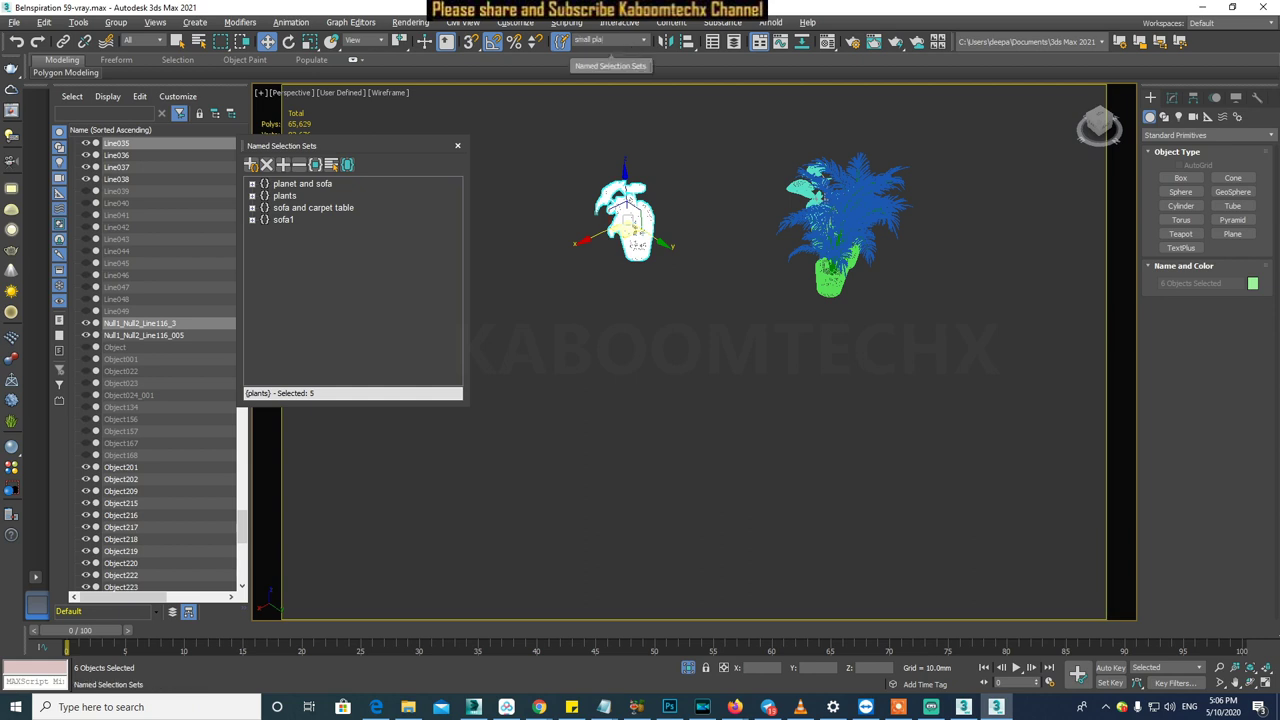
- Save the new selection set as 'small plant' and clear the selection
type("nt")
key("Return")
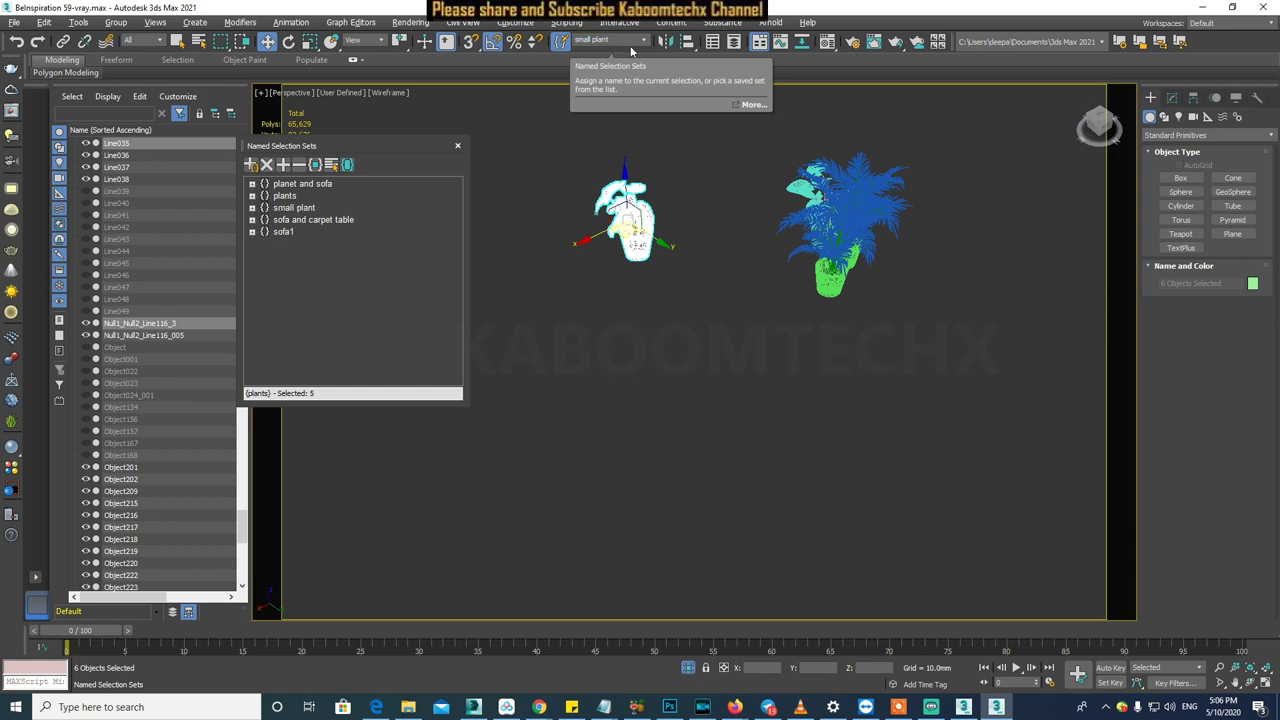
left_click(700, 290)
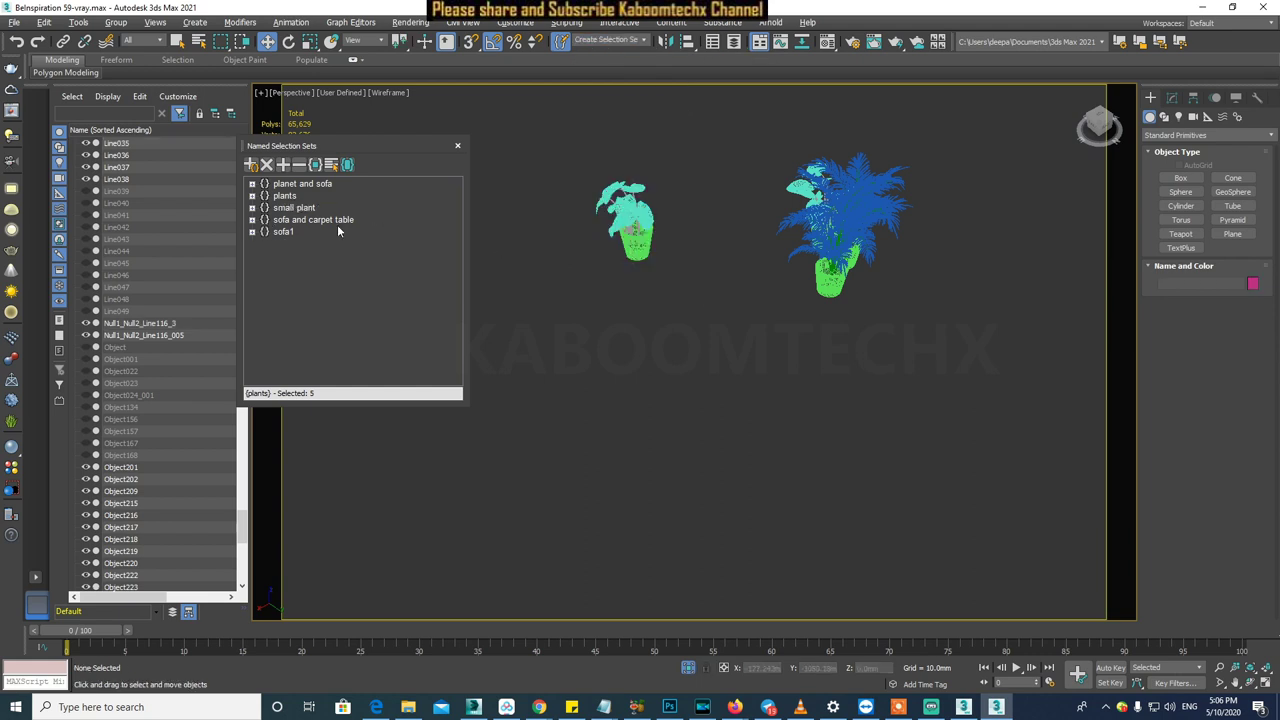
- Test 'small plant' in the Named Selection Sets dialog, confirming it selects six objects
left_click(291, 208)
left_click(318, 168)
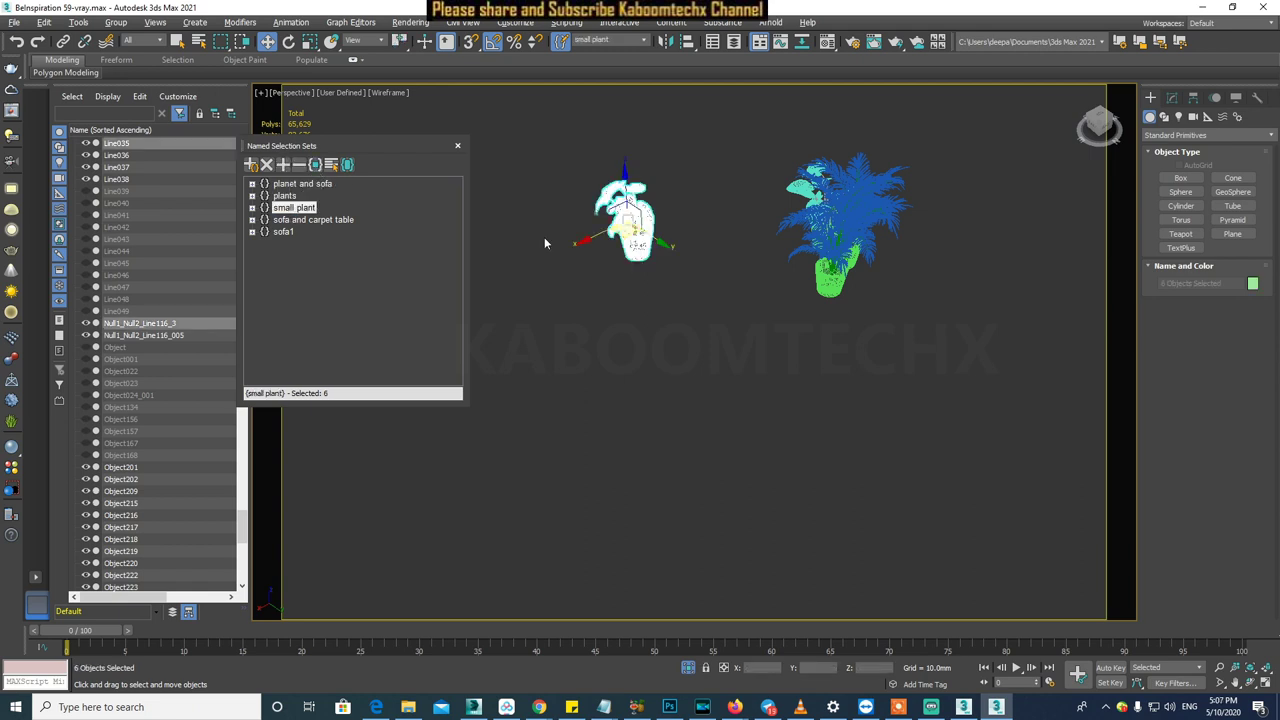
left_click(696, 265)
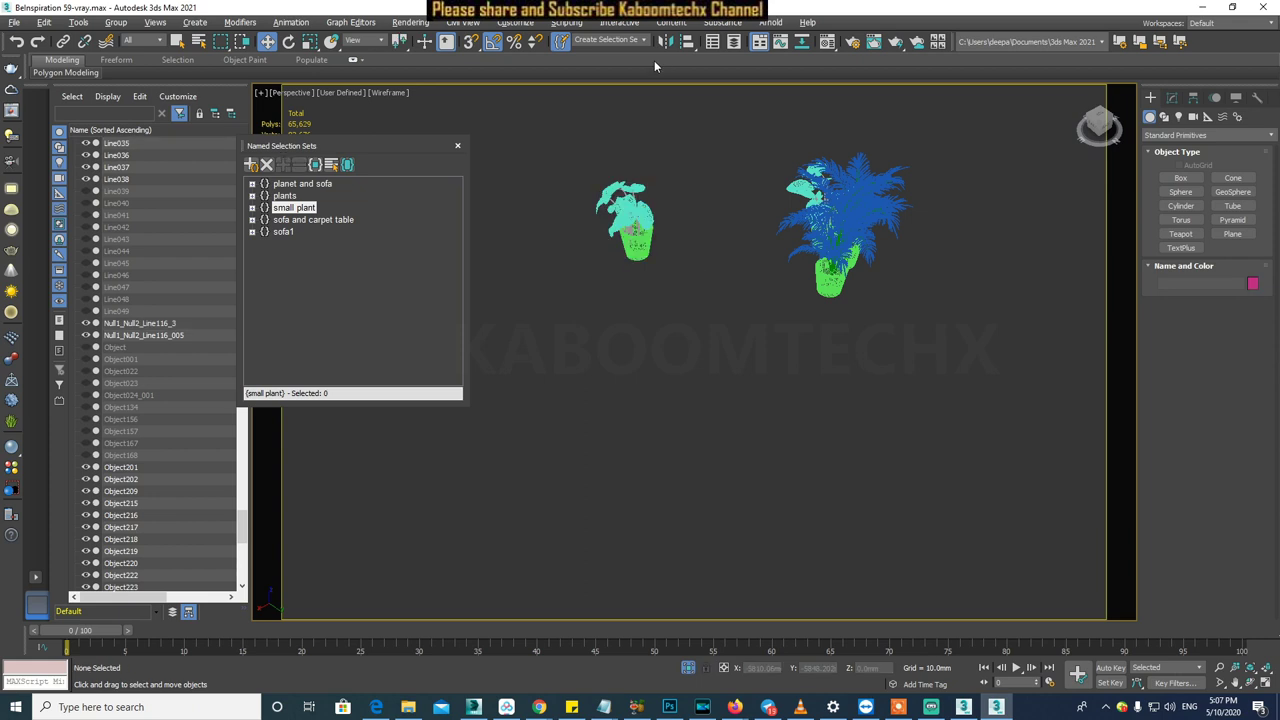
left_click(646, 42)
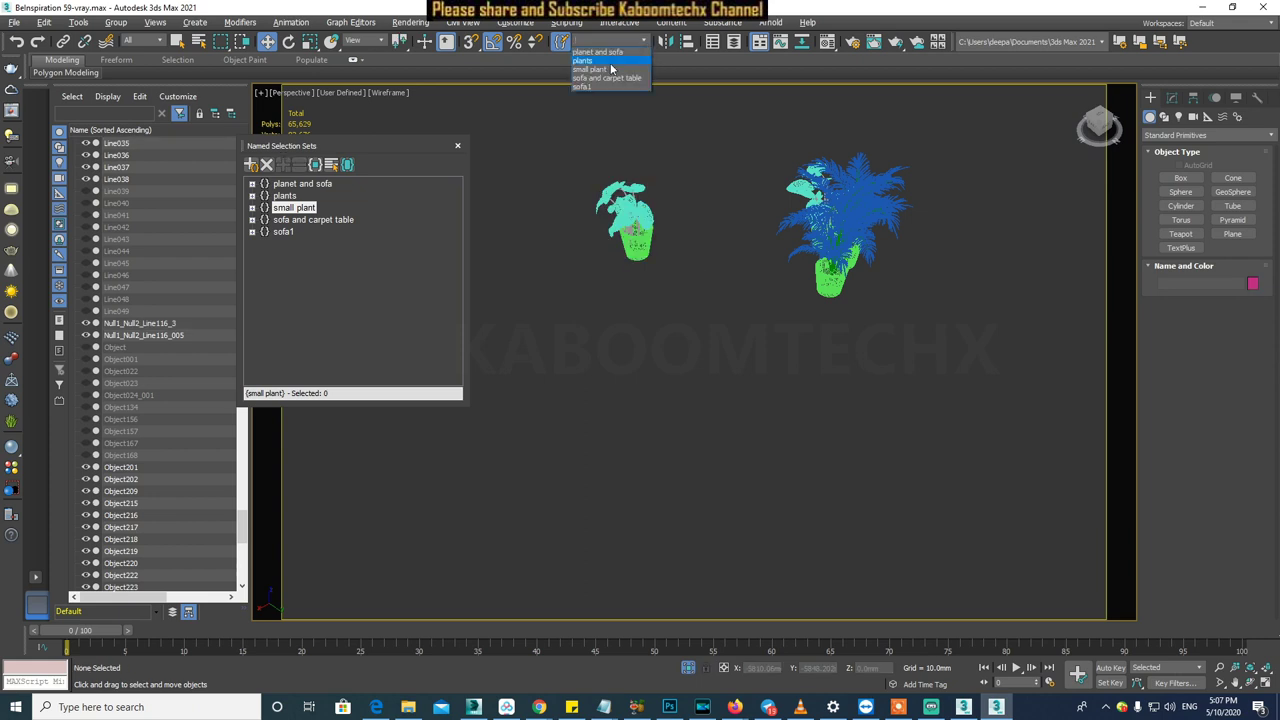
left_click(460, 137)
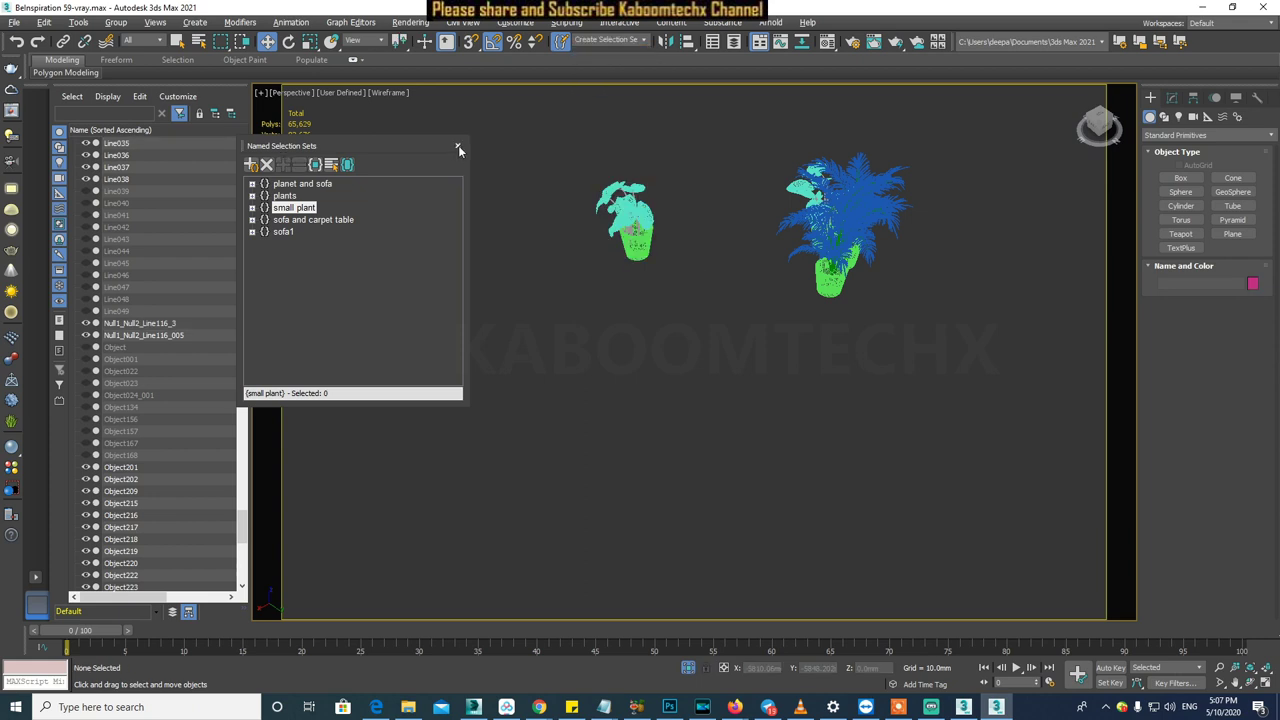
- Close the dialog, then recall 'plants' (42 objects) and 'small plant' from the dropdown
left_click(458, 146)
left_click(644, 42)
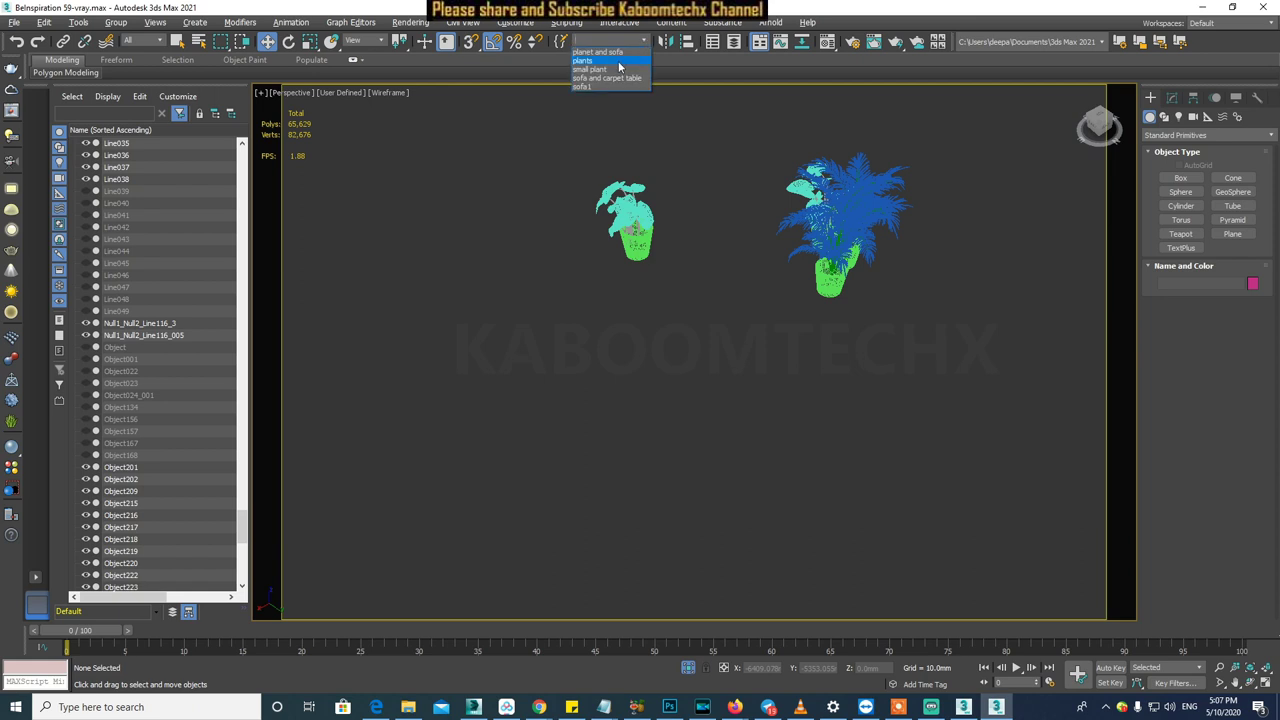
left_click(619, 62)
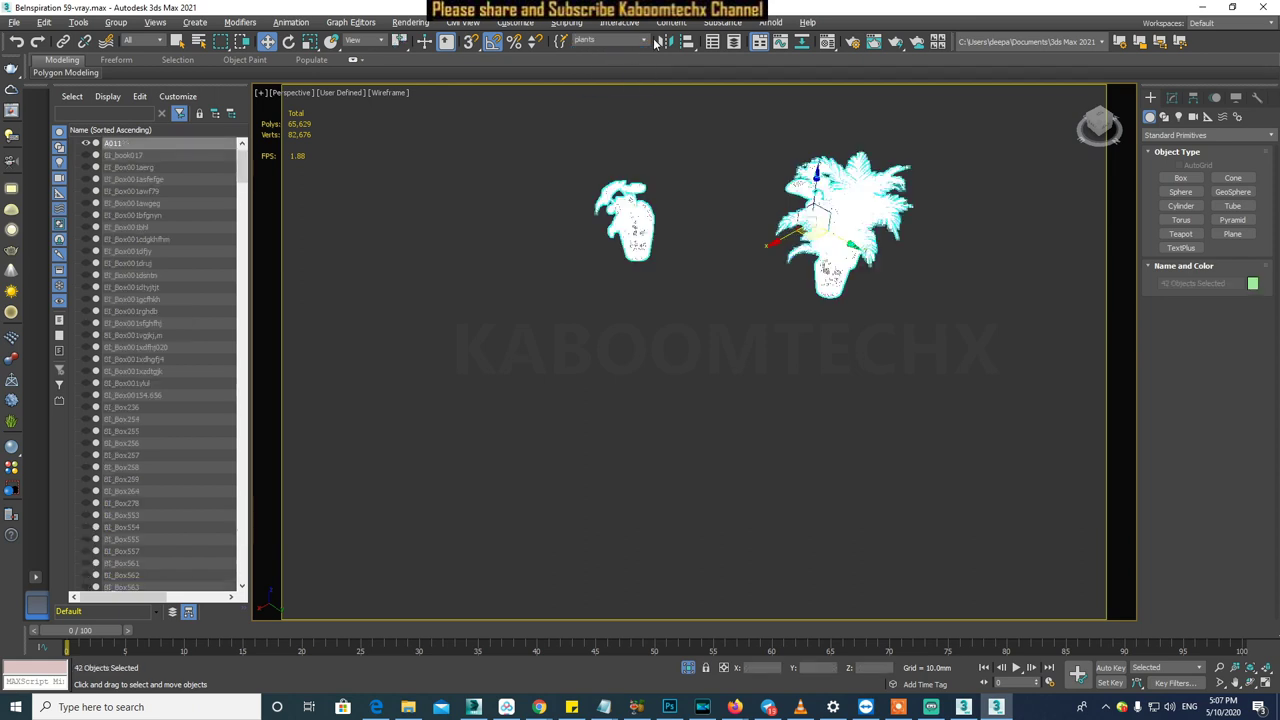
left_click(644, 42)
left_click(590, 69)
left_click(695, 253)
middle_click_drag(638, 291, 680, 315, "alt")
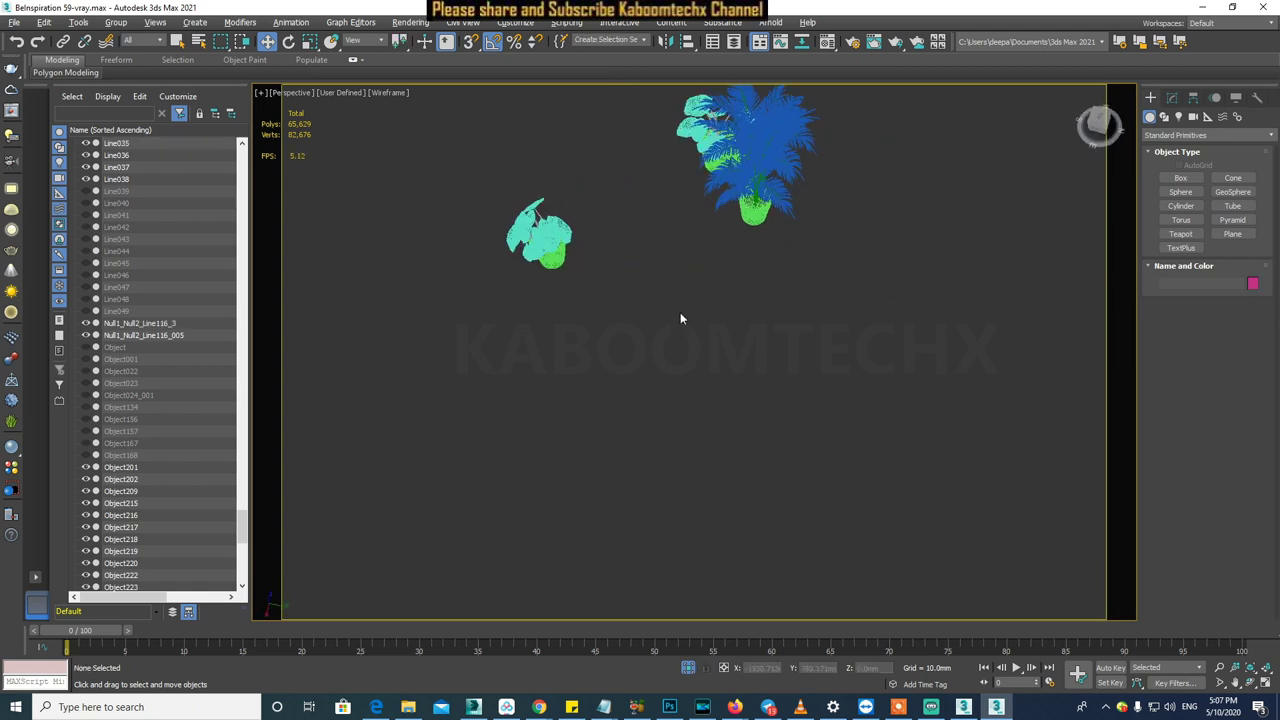
- Select the 'small plant' set and move the plant up and to the left
left_click(640, 41)
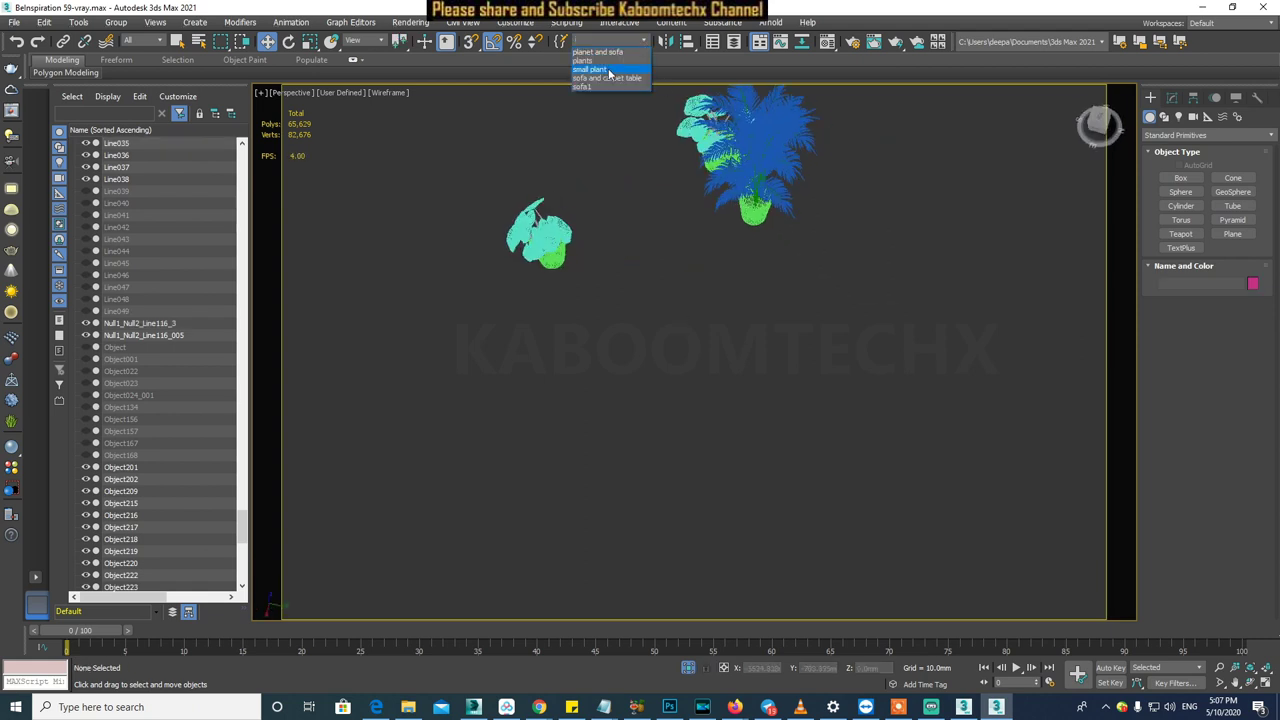
left_click(608, 70)
mouse_move(537, 250)
left_mouse_down()
mouse_move(572, 322)
mouse_move(519, 198)
mouse_move(562, 258)
left_mouse_up()
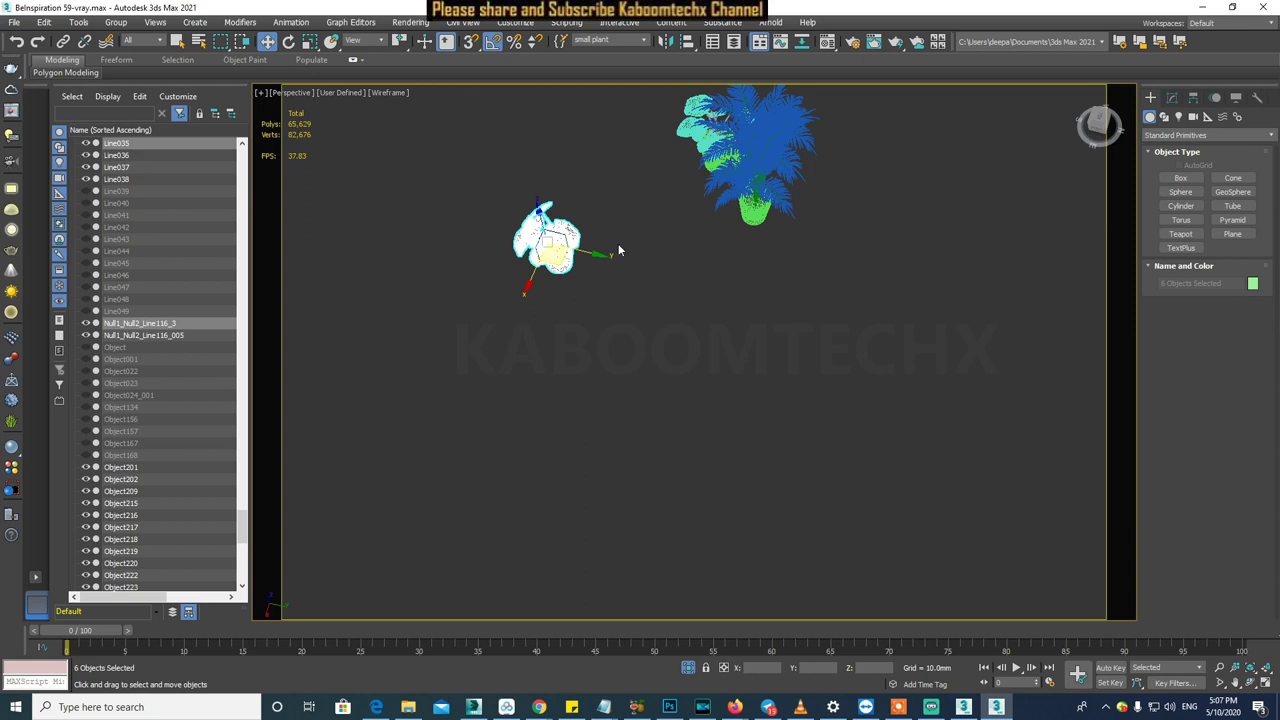
left_click(598, 294)
- Inspect individual plant pieces, selecting Object315 and then the leaves Object318
left_click(548, 255)
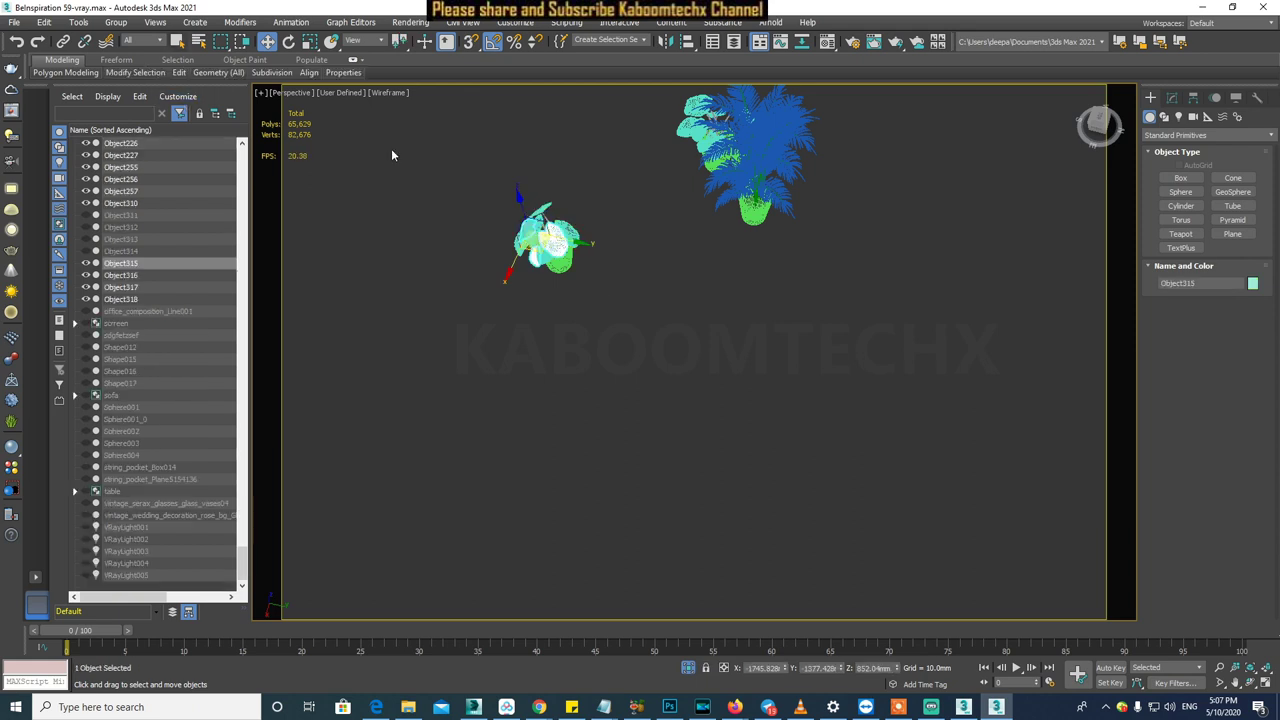
left_click(544, 297)
scroll(547, 292, "up", 5)
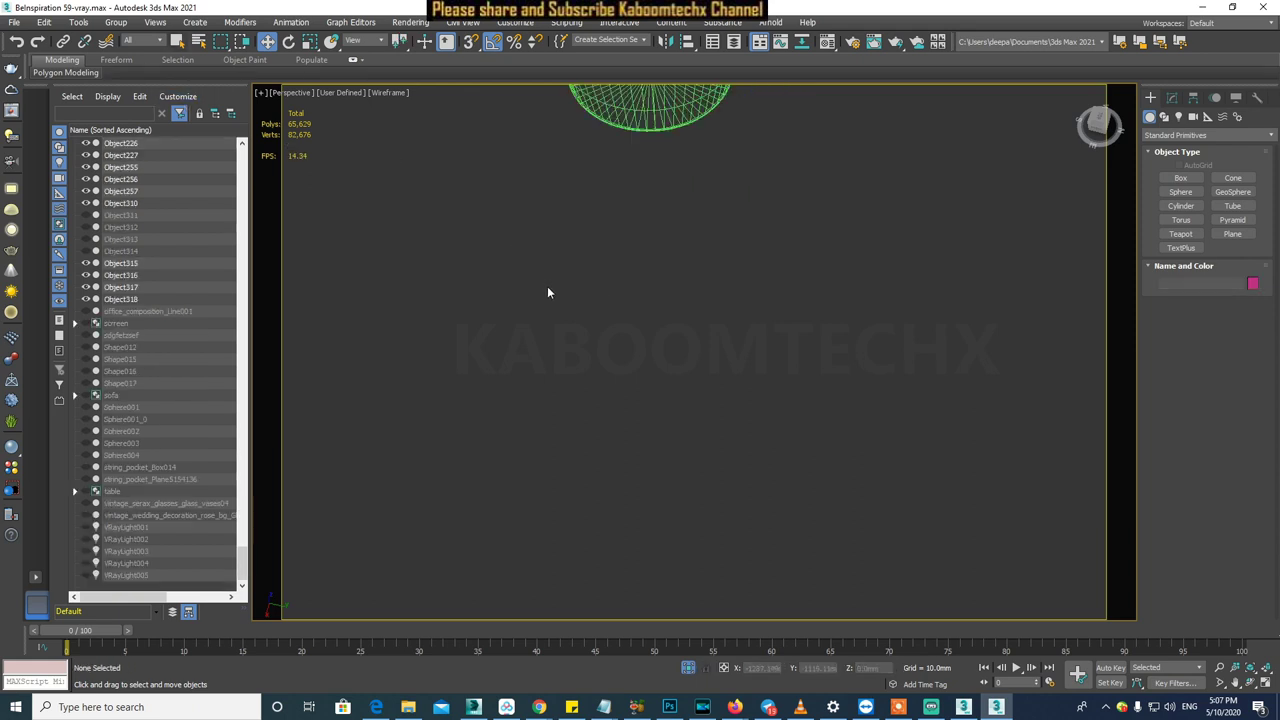
scroll(547, 286, "down", 3)
scroll(597, 218, "down", 3)
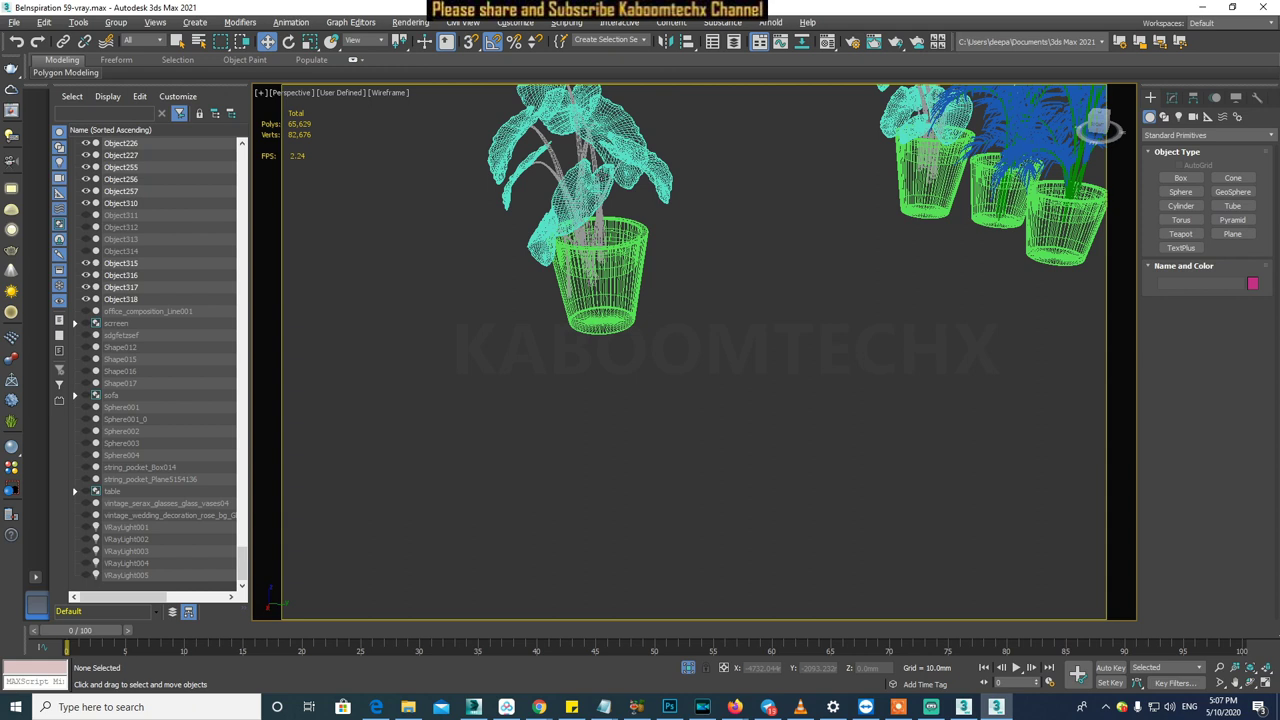
left_click(648, 186)
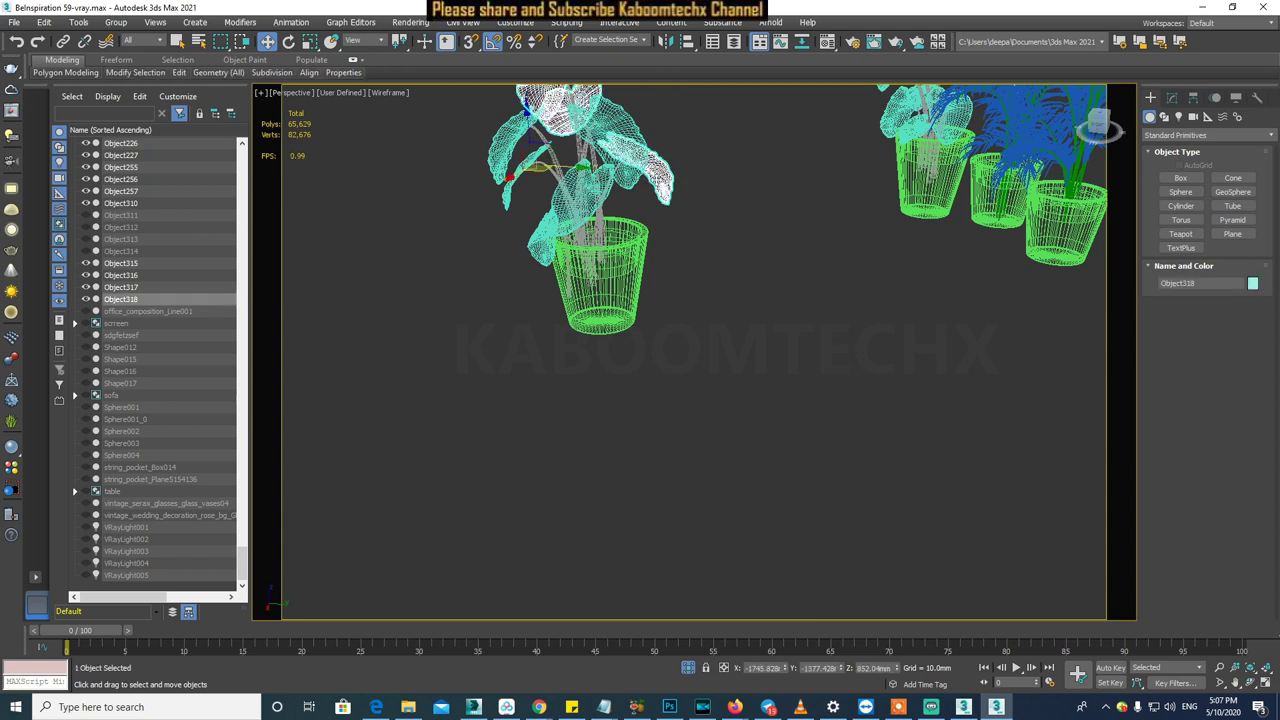
- Move the 'small plant' set right beside the other pots and reopen the sets editor
left_click(644, 40)
left_click(604, 67)
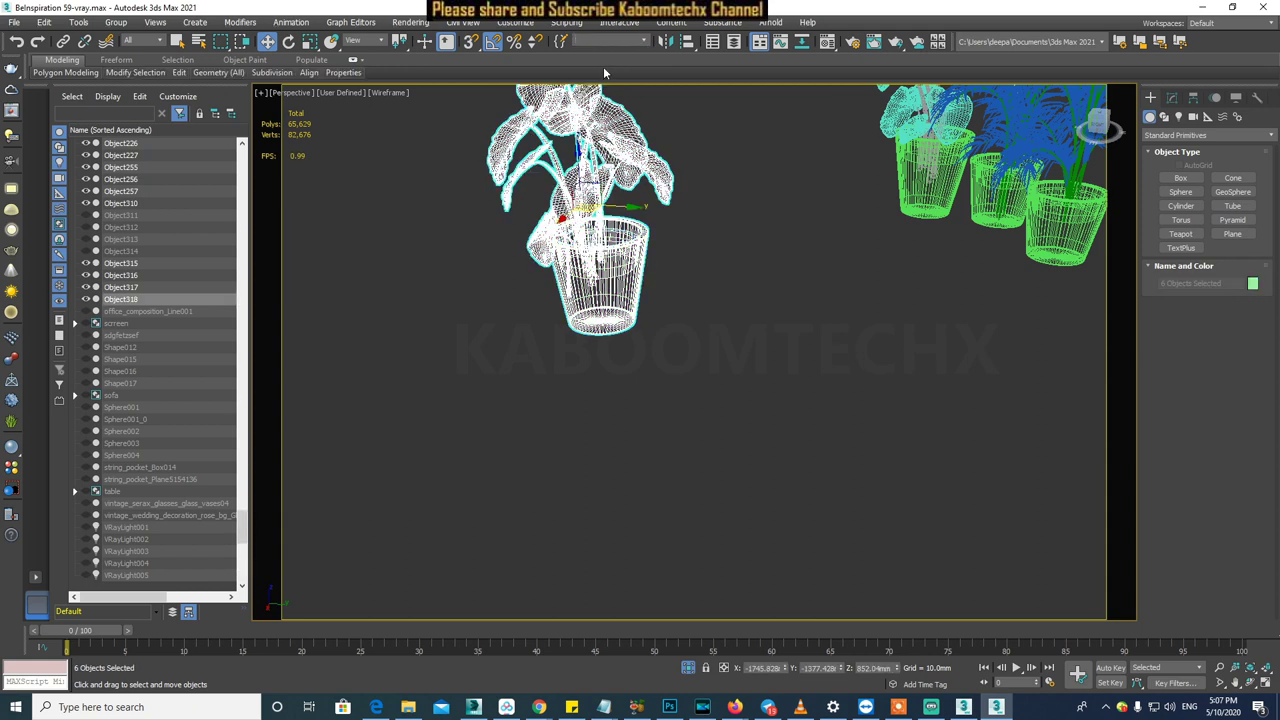
mouse_move(588, 207)
left_mouse_down()
mouse_move(418, 197)
mouse_move(864, 284)
left_mouse_up()
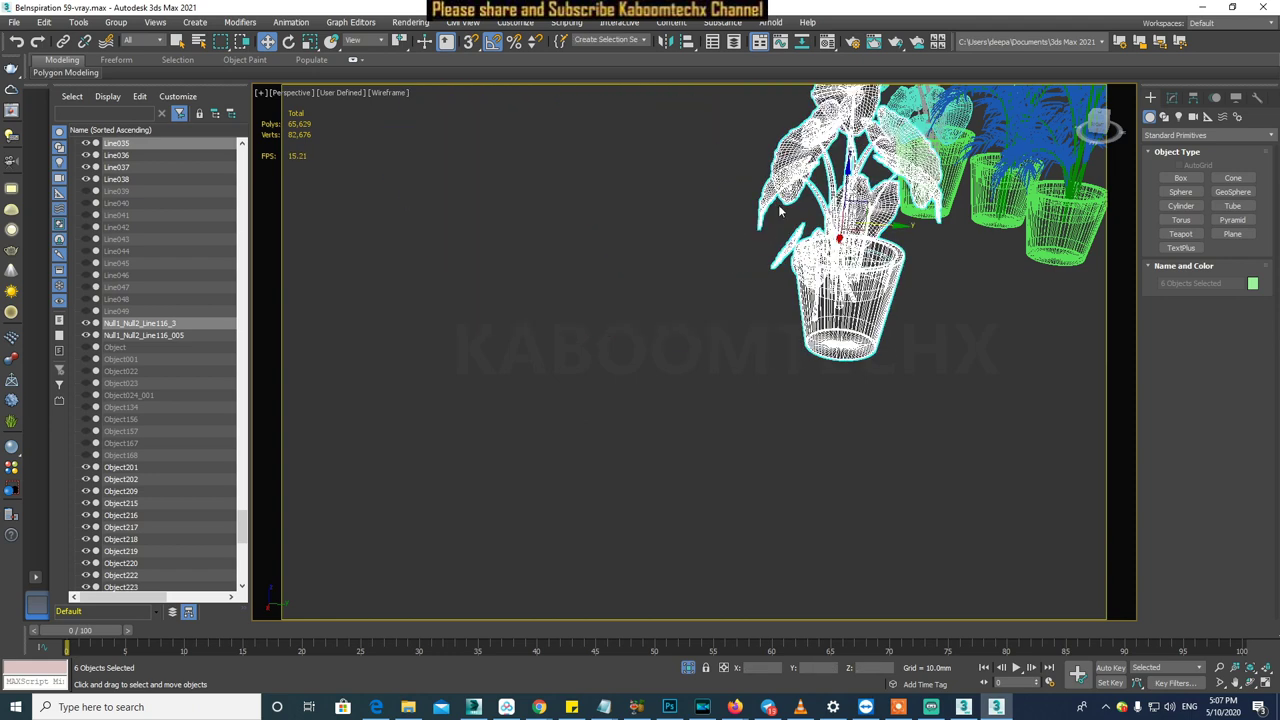
left_click(560, 44)
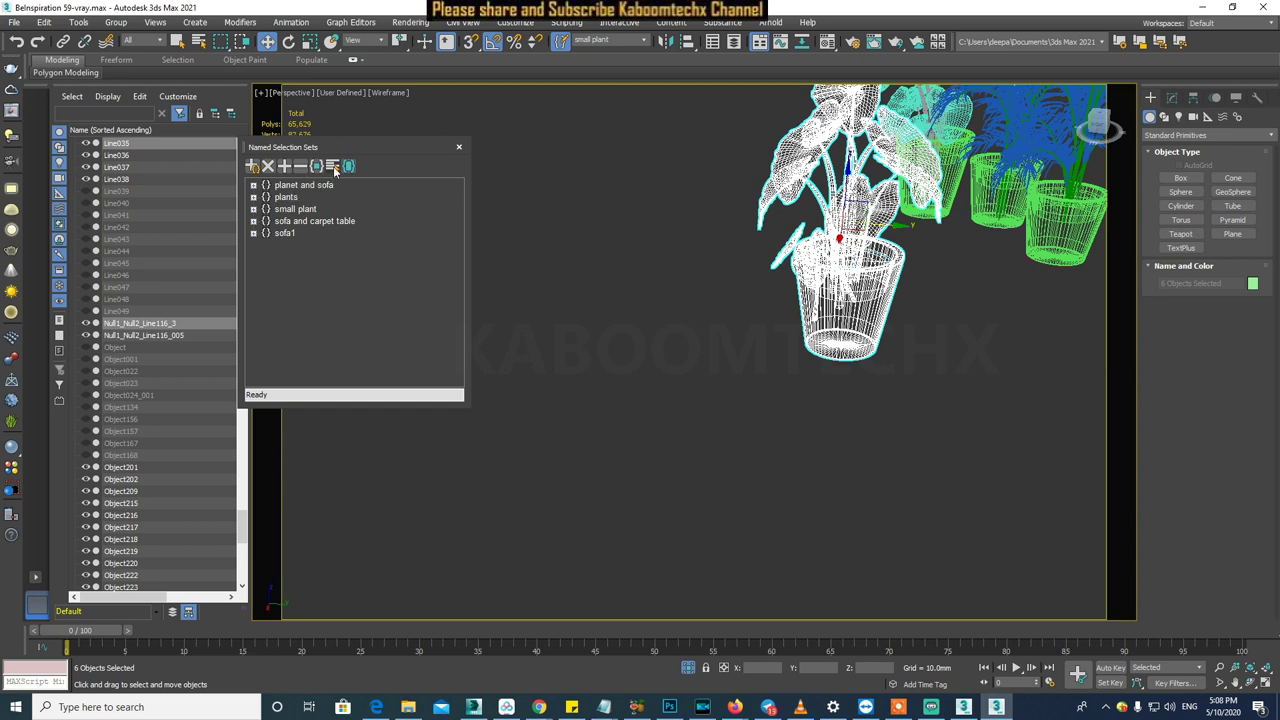
- Rename the right-hand pot Line037 to 'cap'
left_click(333, 167)
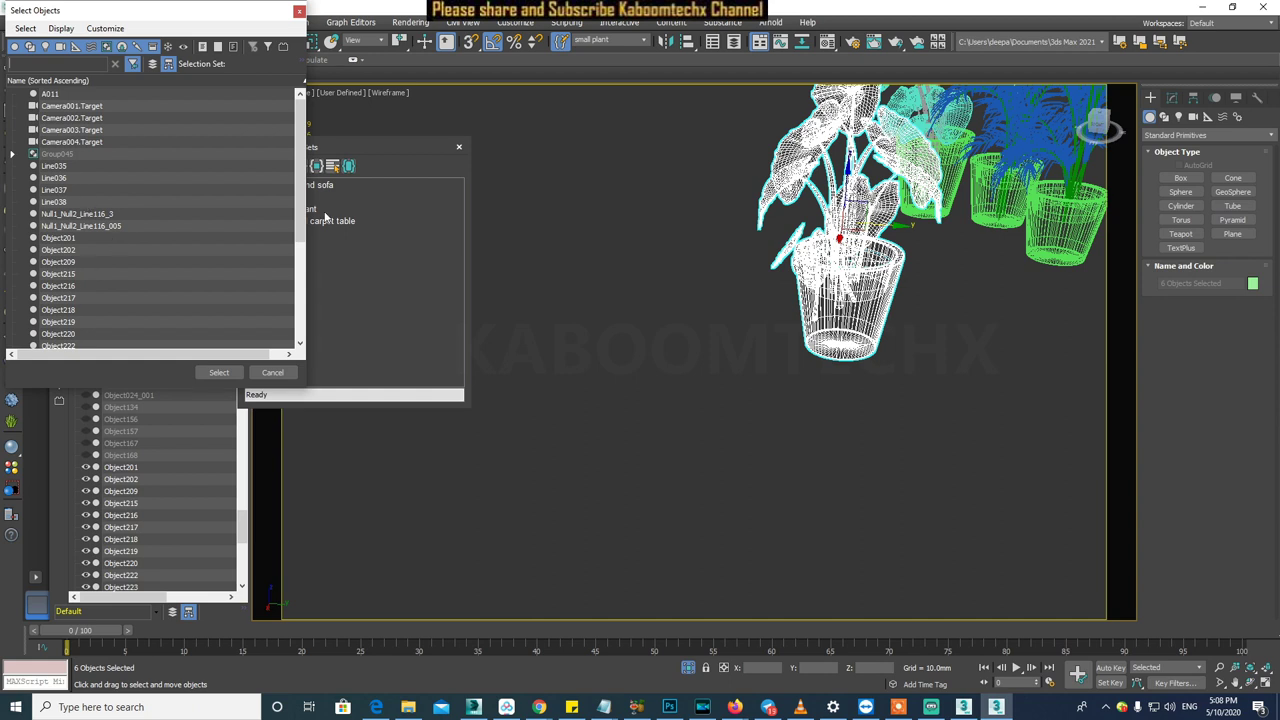
left_click(298, 11)
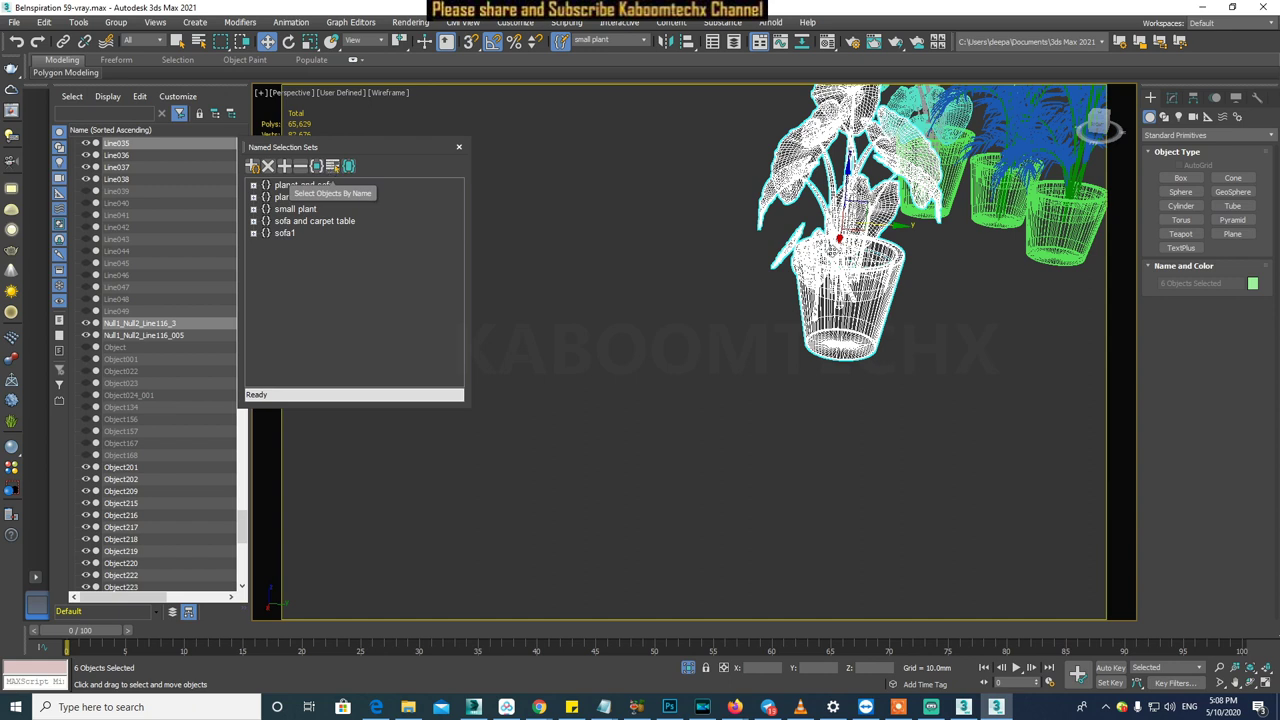
left_click(1116, 244)
left_click(1204, 284)
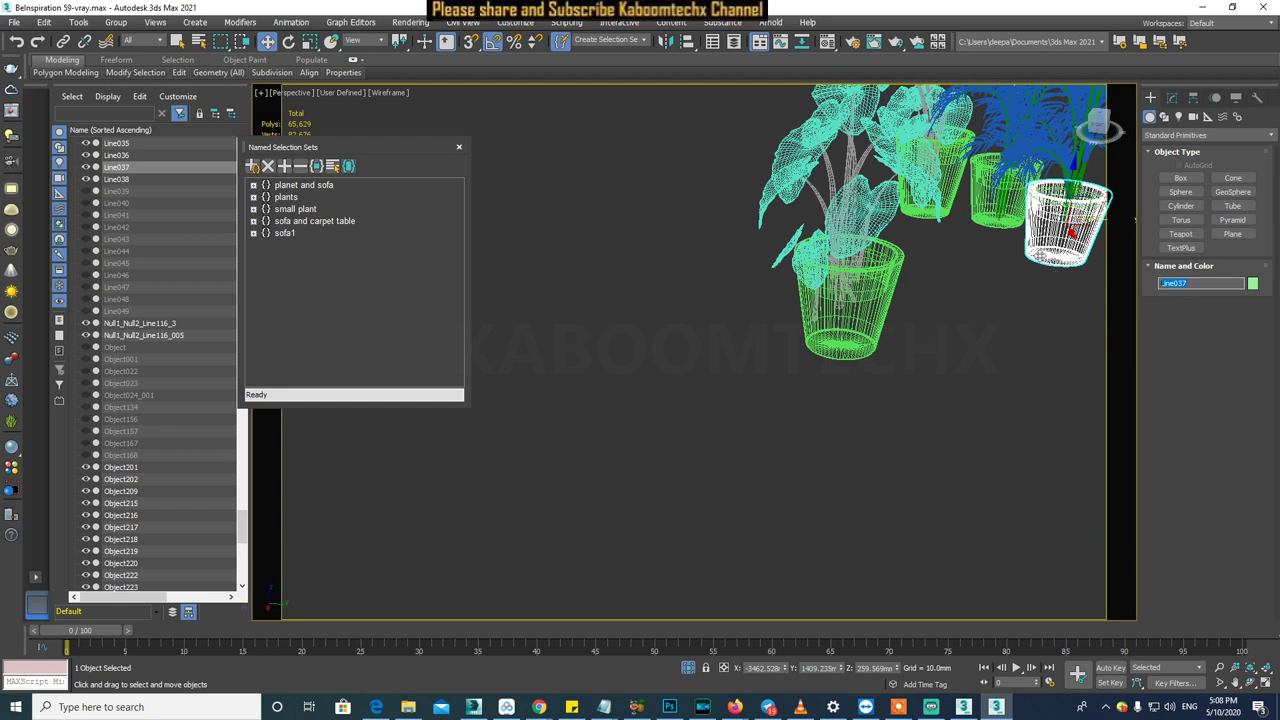
type("cap")
key("Return")
- Search the Select From Scene list for 'cap' to confirm the rename
left_click(333, 167)
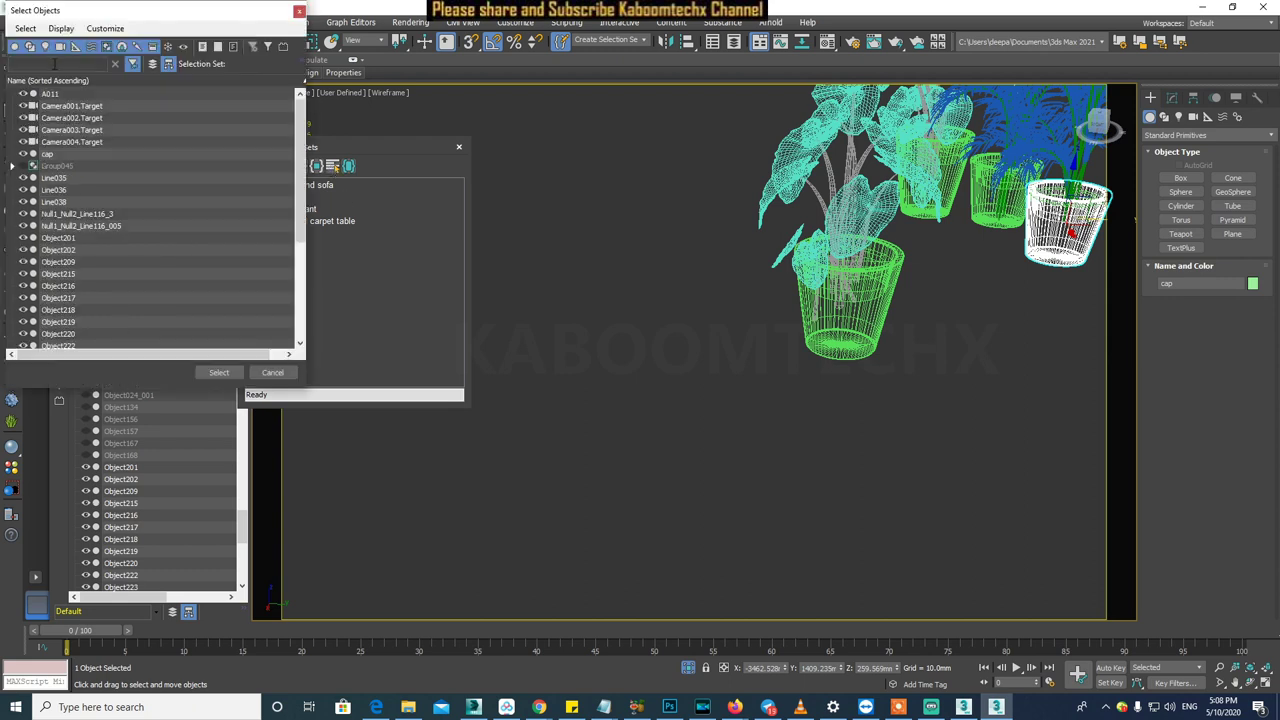
type("caop")
key("BackSpace")
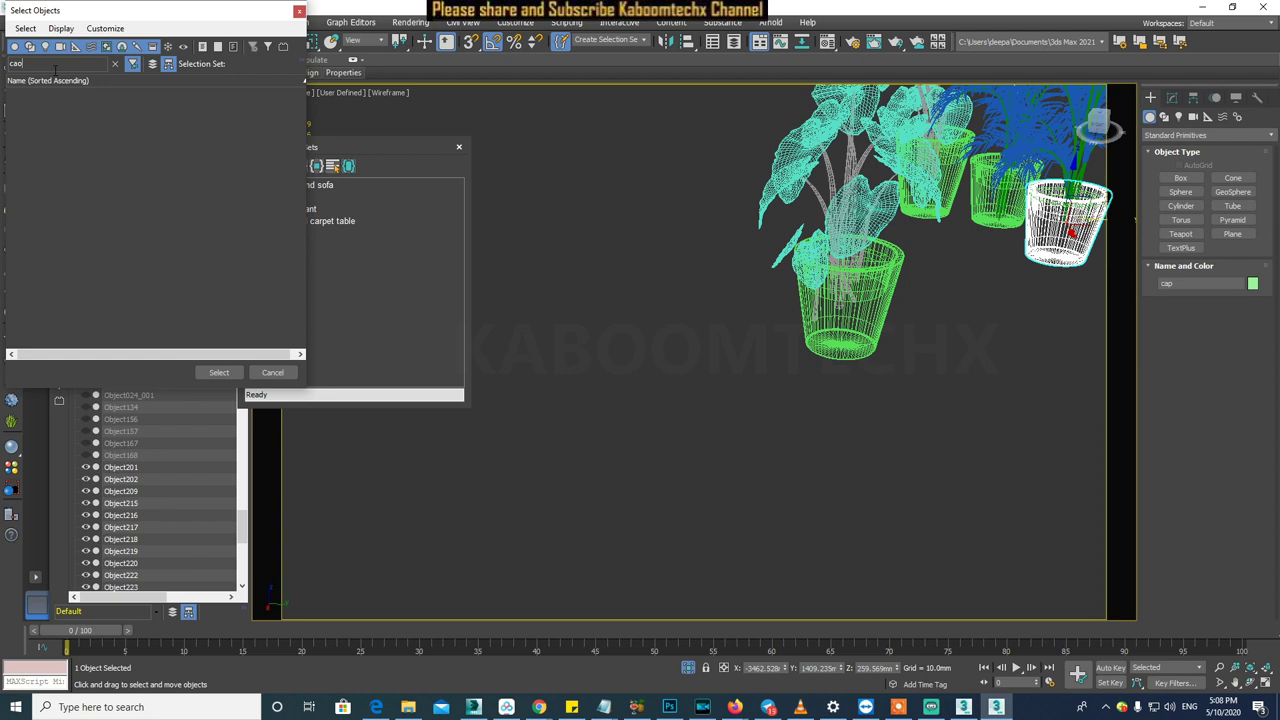
key("BackSpace")
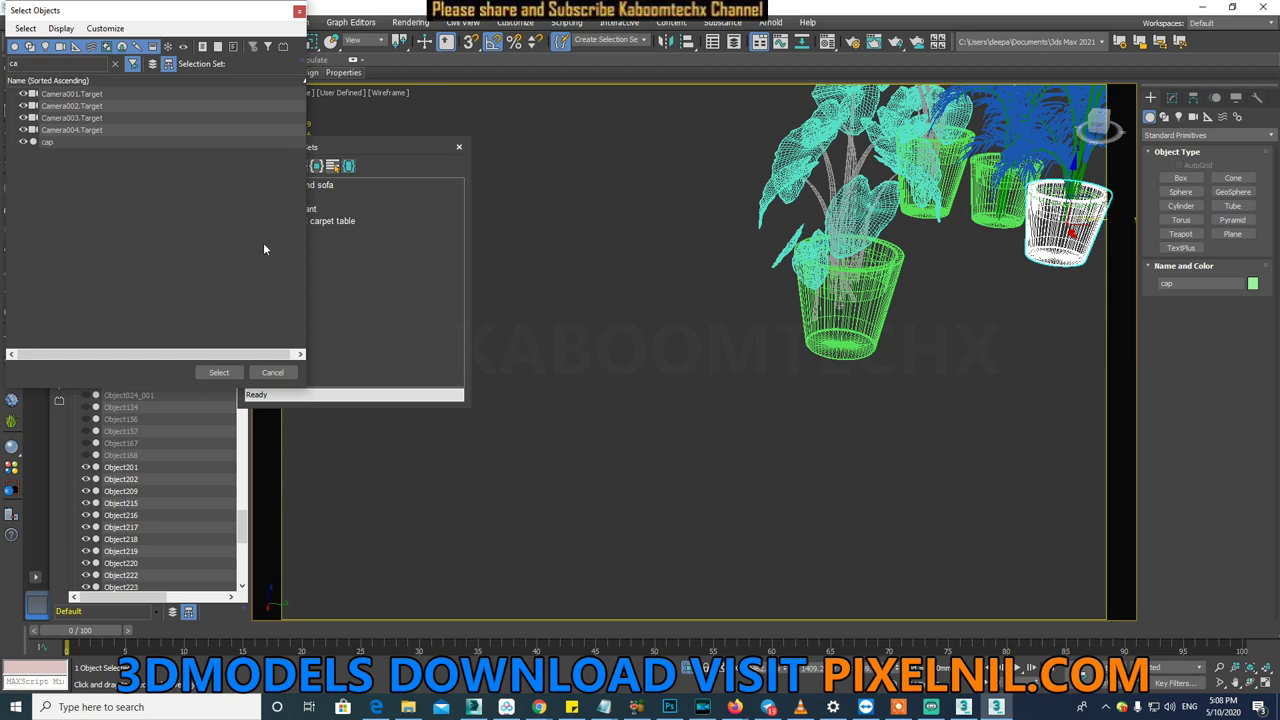
left_click(278, 376)
- Alternate between selecting the 'small plant' set and picking 'cap' by name
left_click(294, 212)
left_click(333, 166)
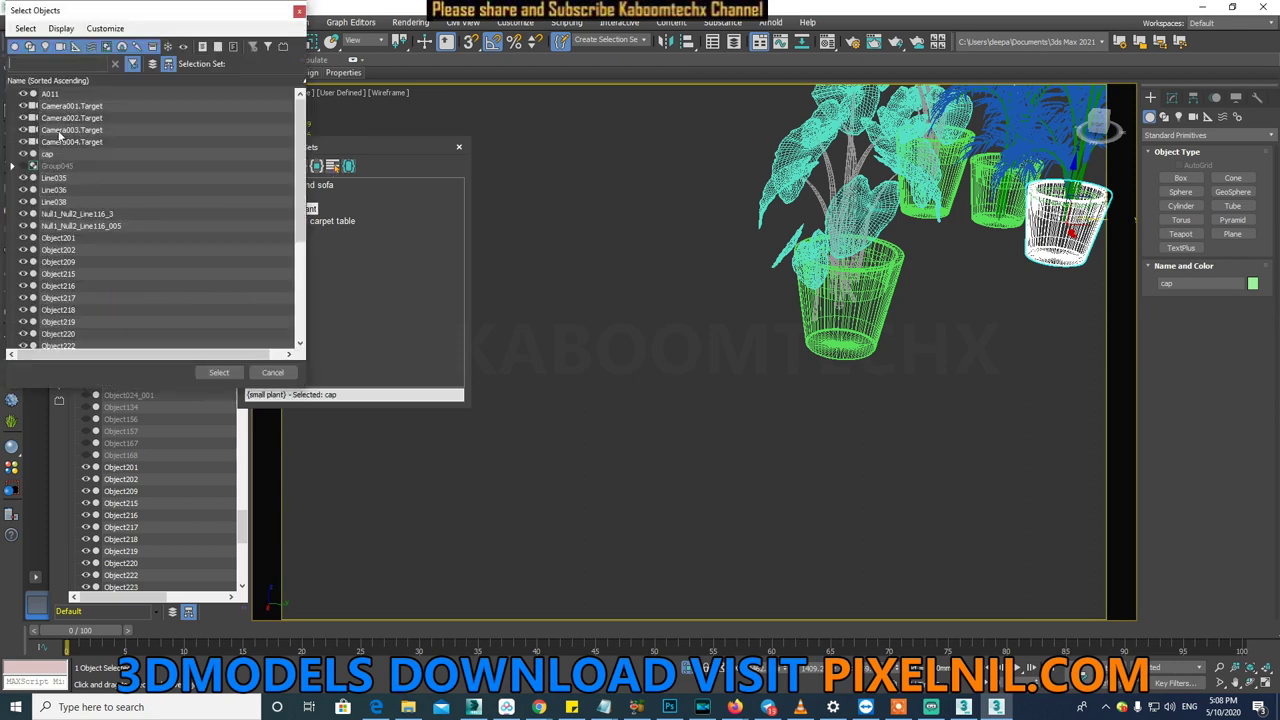
left_click(58, 154)
left_click(222, 373)
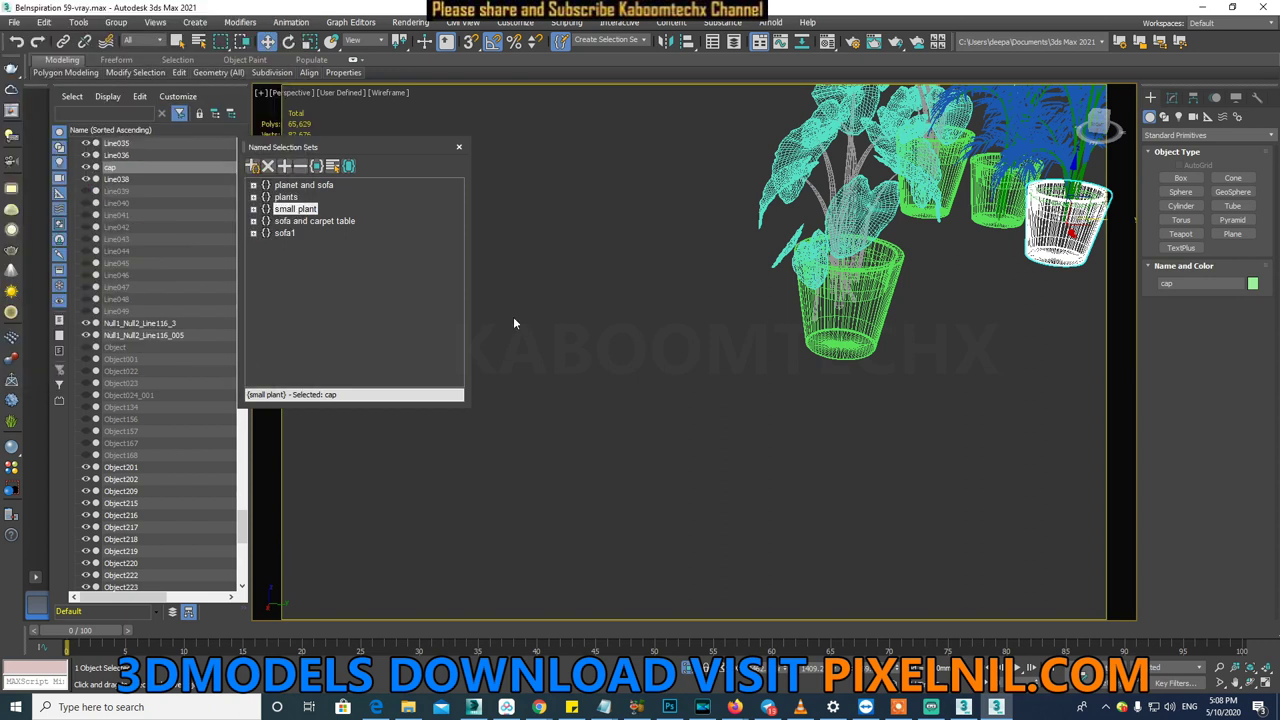
left_click(317, 166)
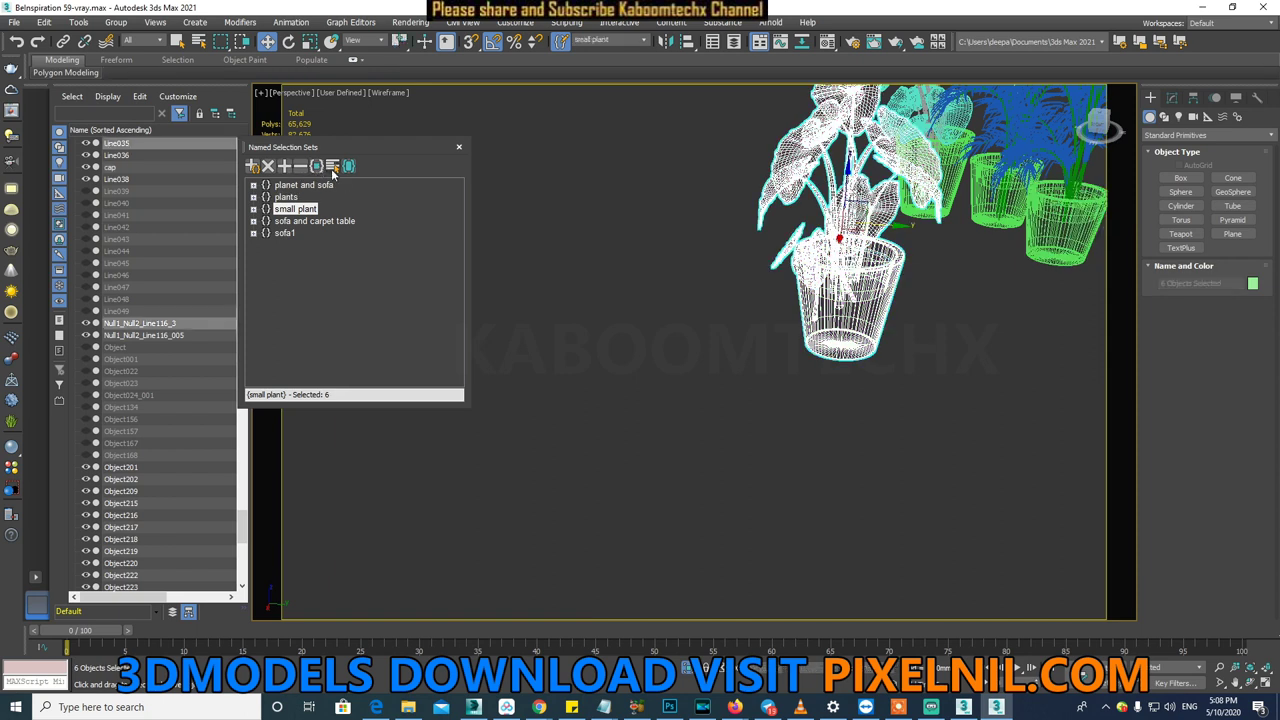
left_click(333, 167)
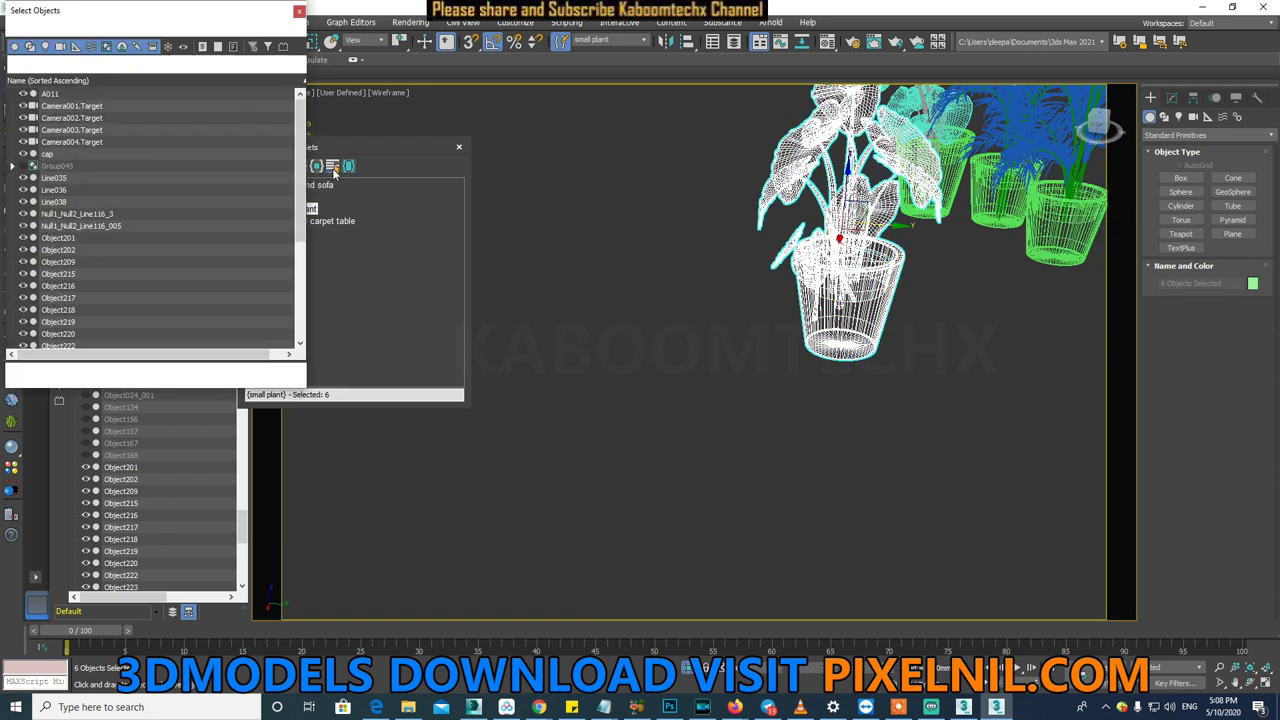
left_click(100, 154)
left_click(219, 372)
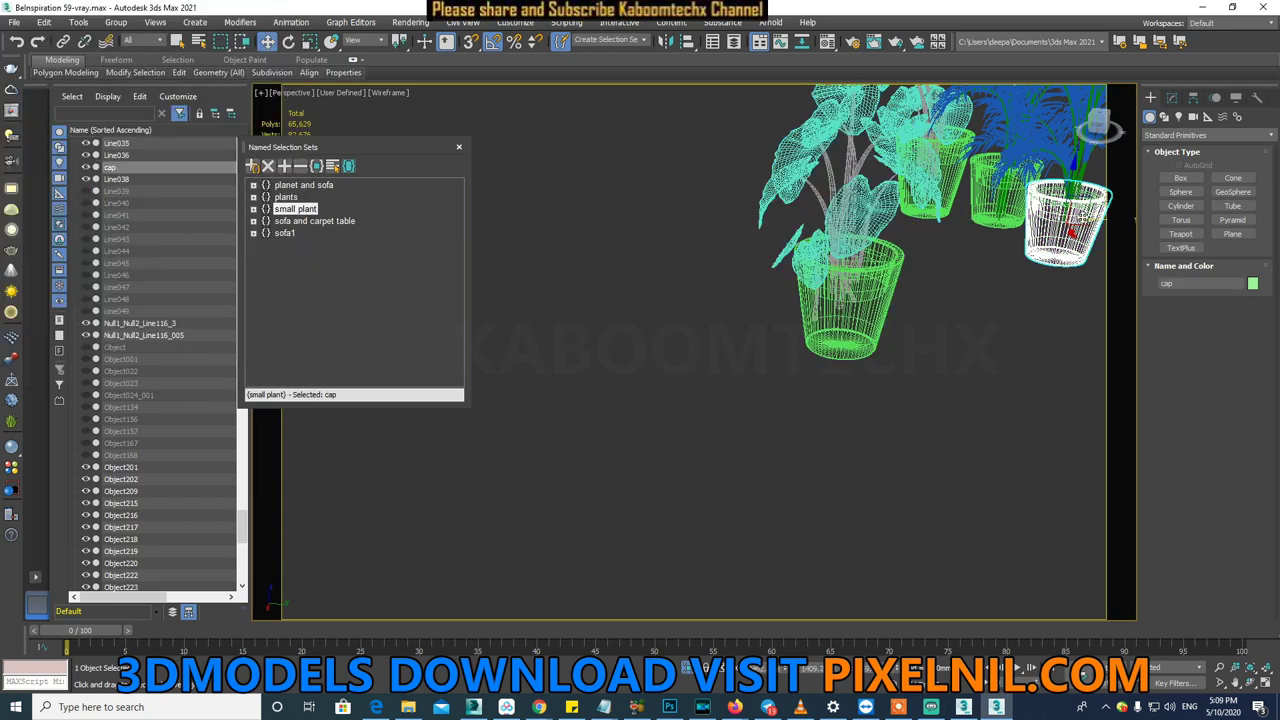
left_click(972, 332)
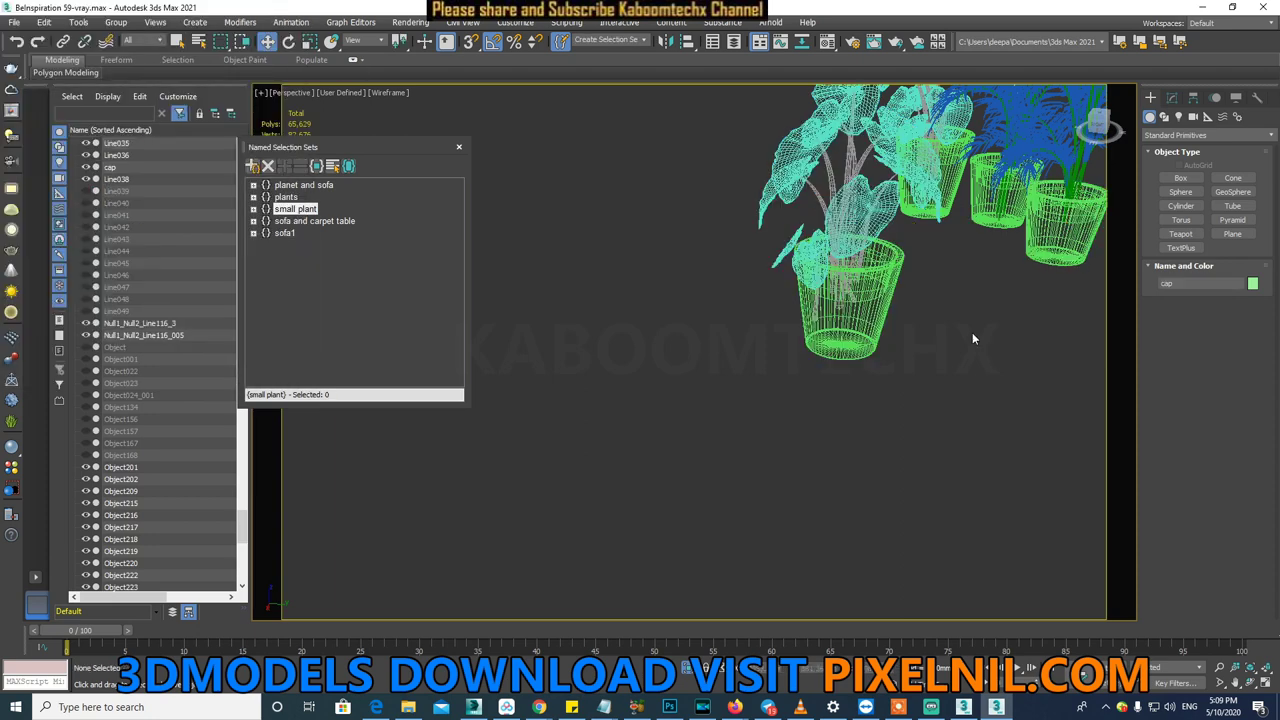
left_click(332, 166)
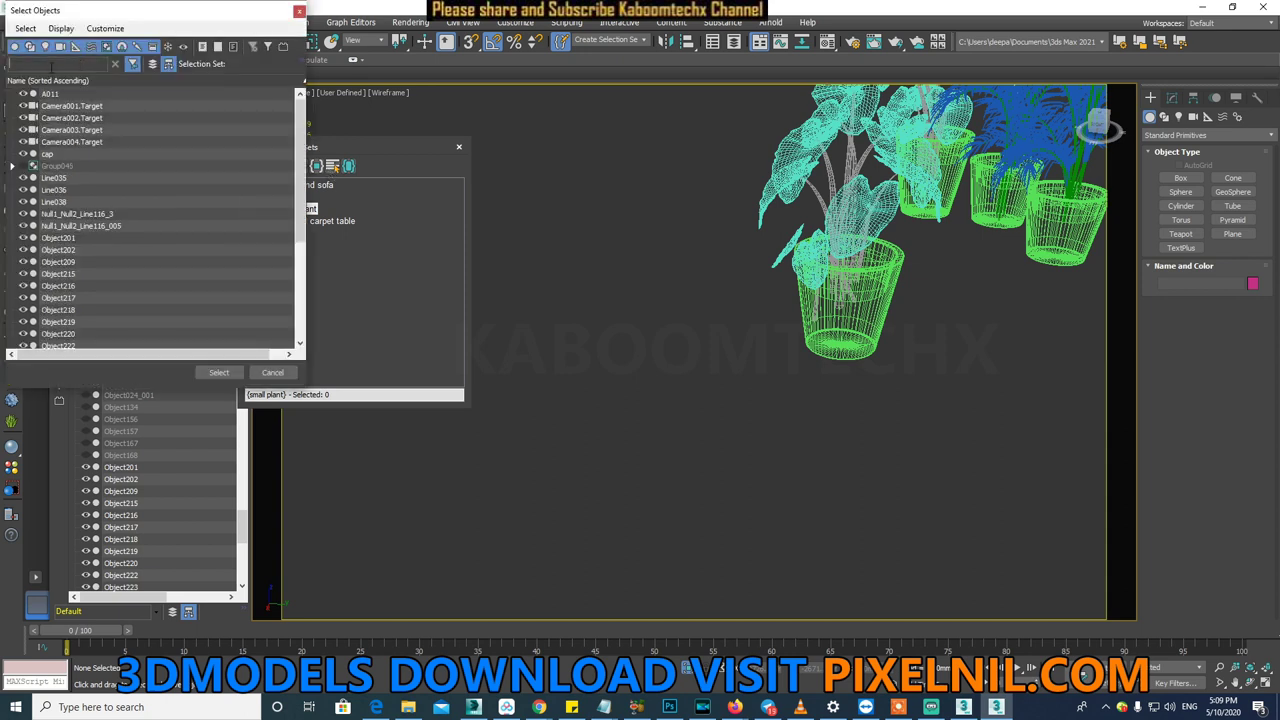
type("ca")
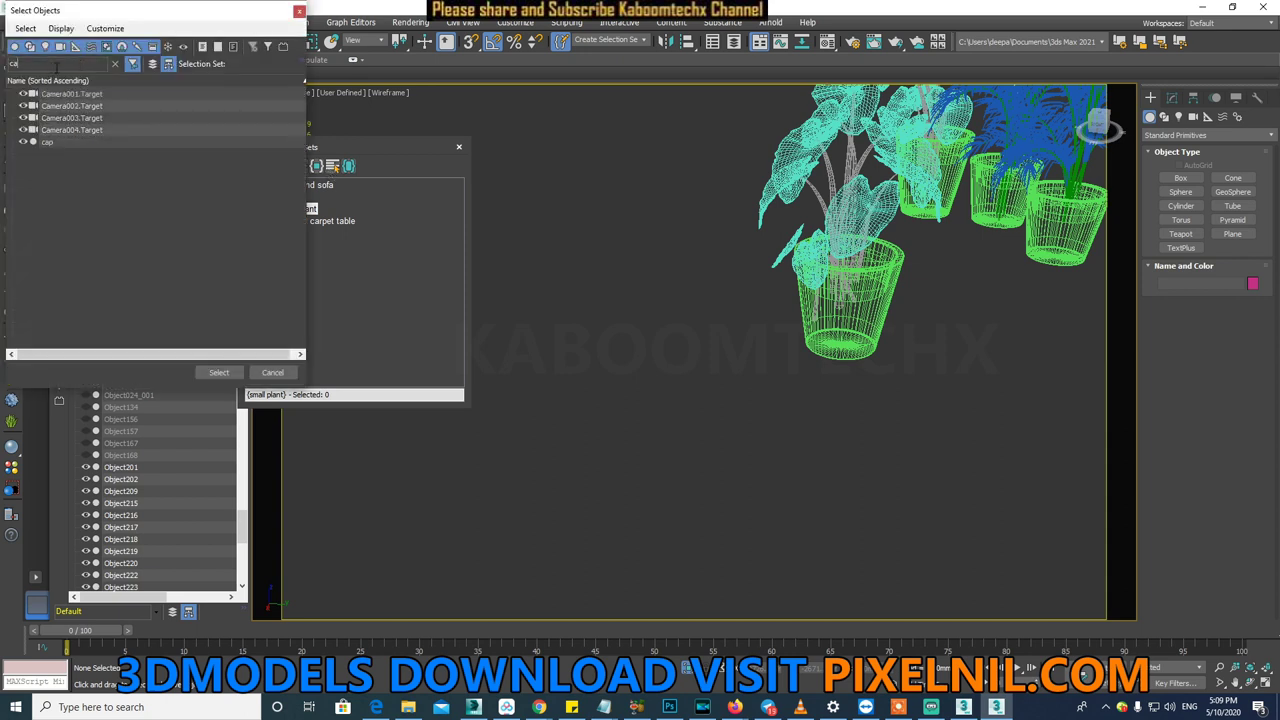
type("p")
key("Return")
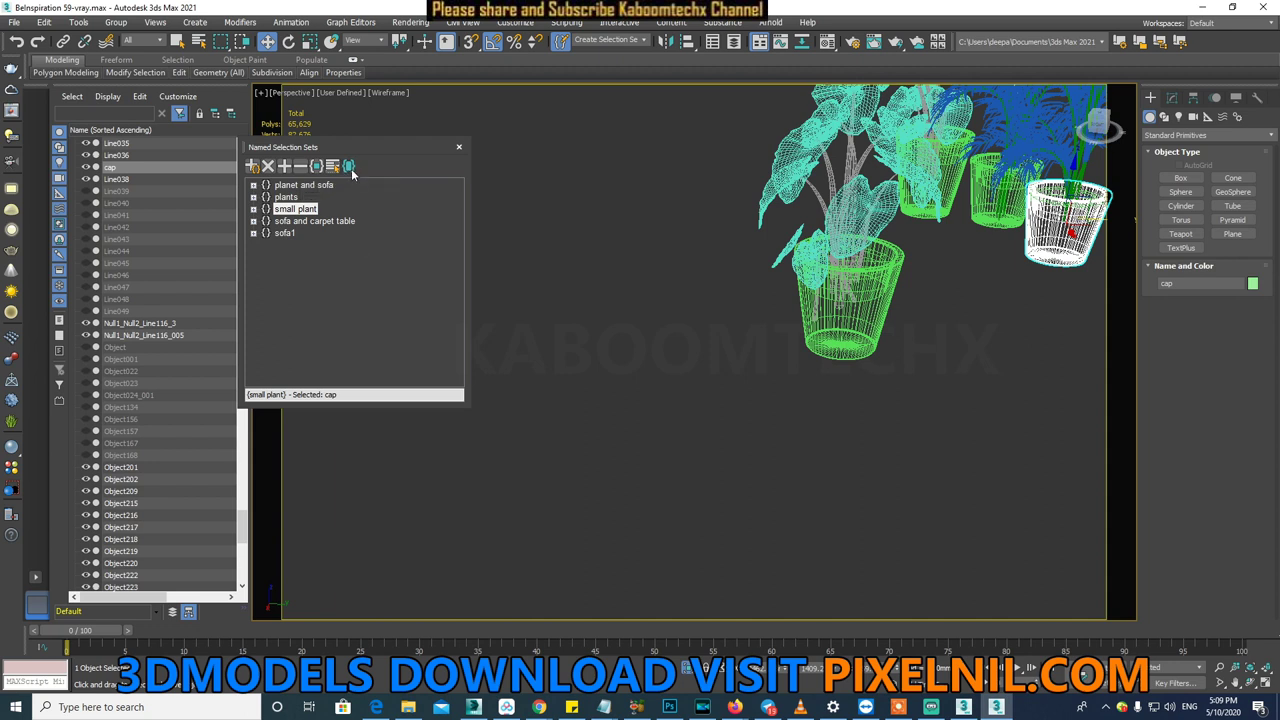
left_click(349, 168)
left_click(790, 355)
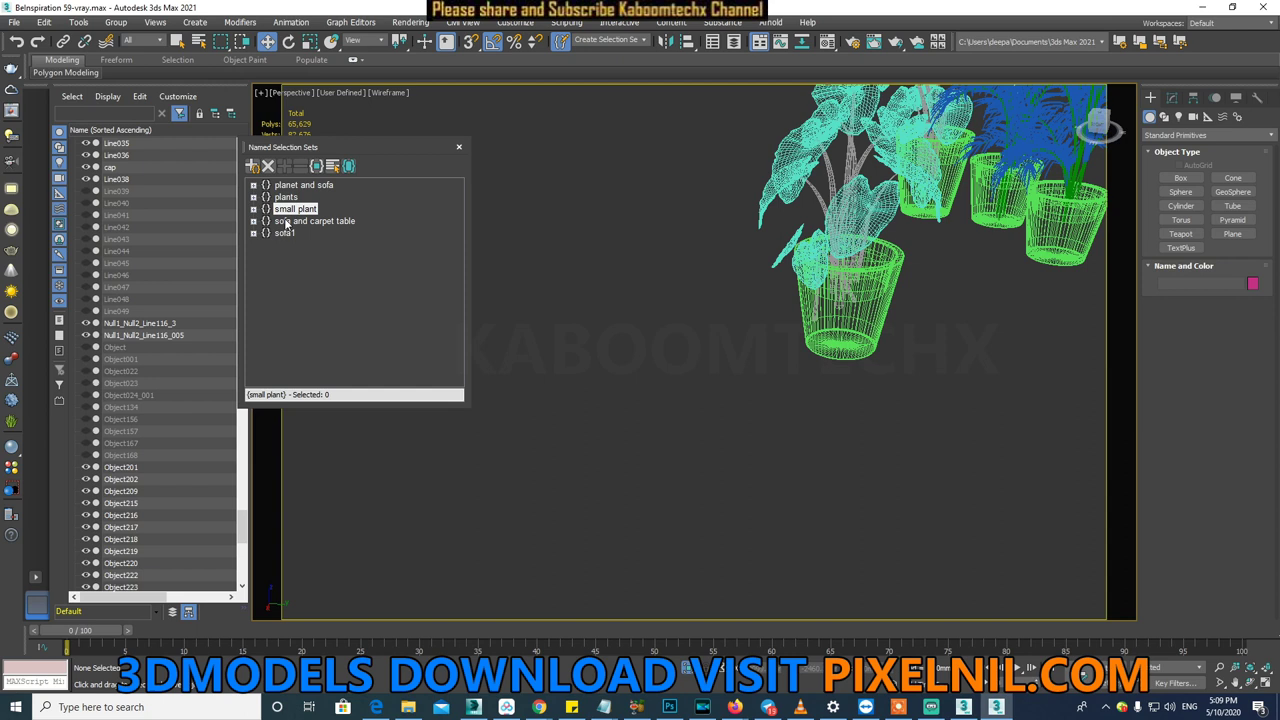
- Select the pot Line038, then leaves Object315 and Object225
left_click(980, 195)
left_click(912, 168)
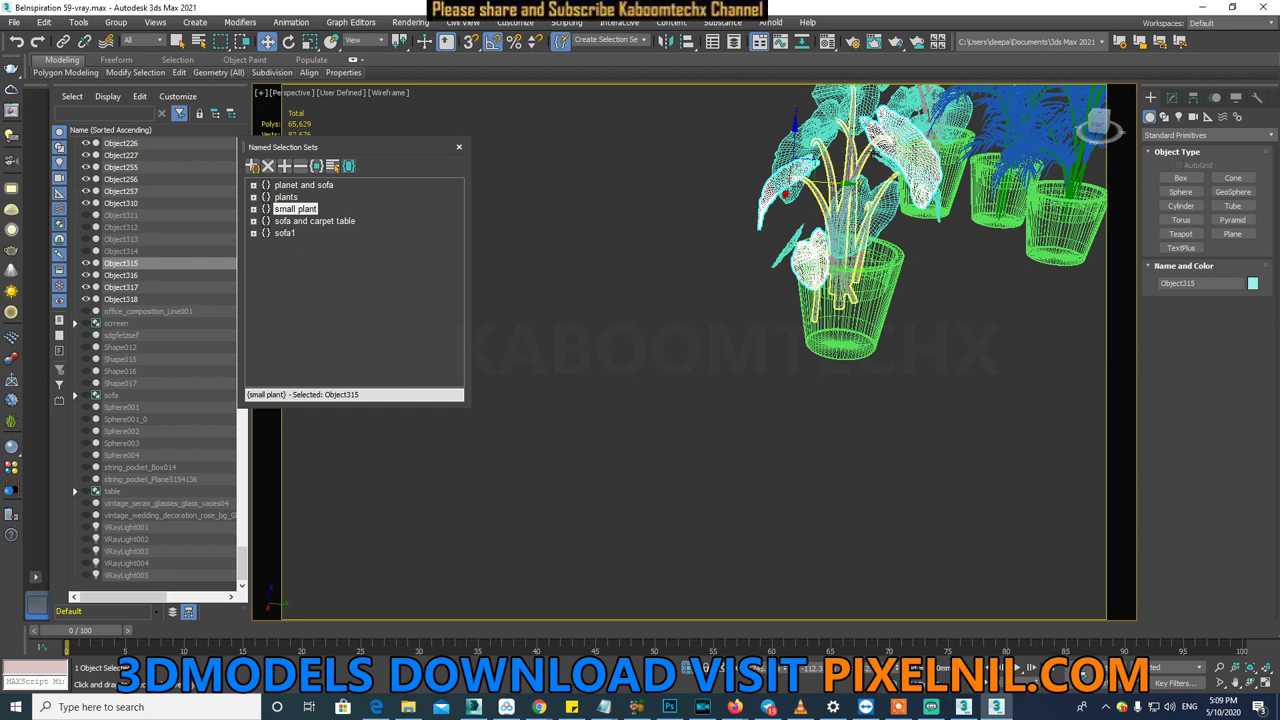
left_click(1016, 119)
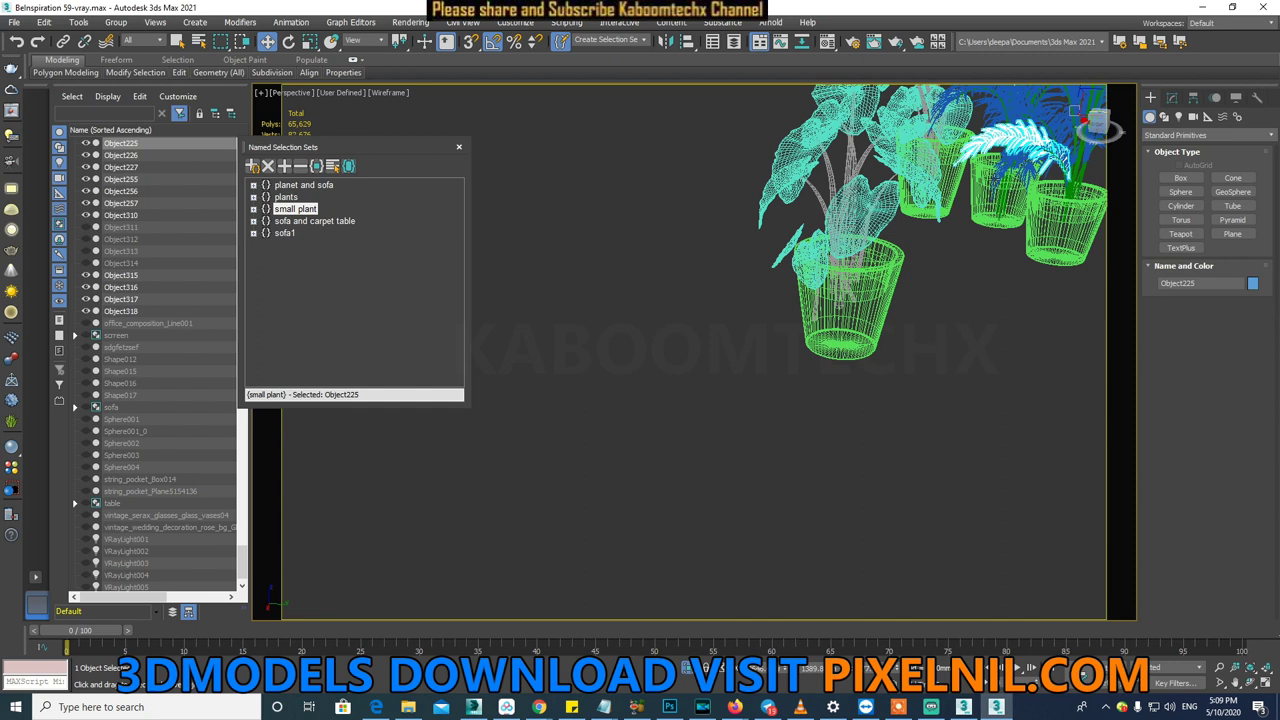
- Highlight the set holding the selected leaf, then collapse and expand 'plants' to list its members
left_click(349, 167)
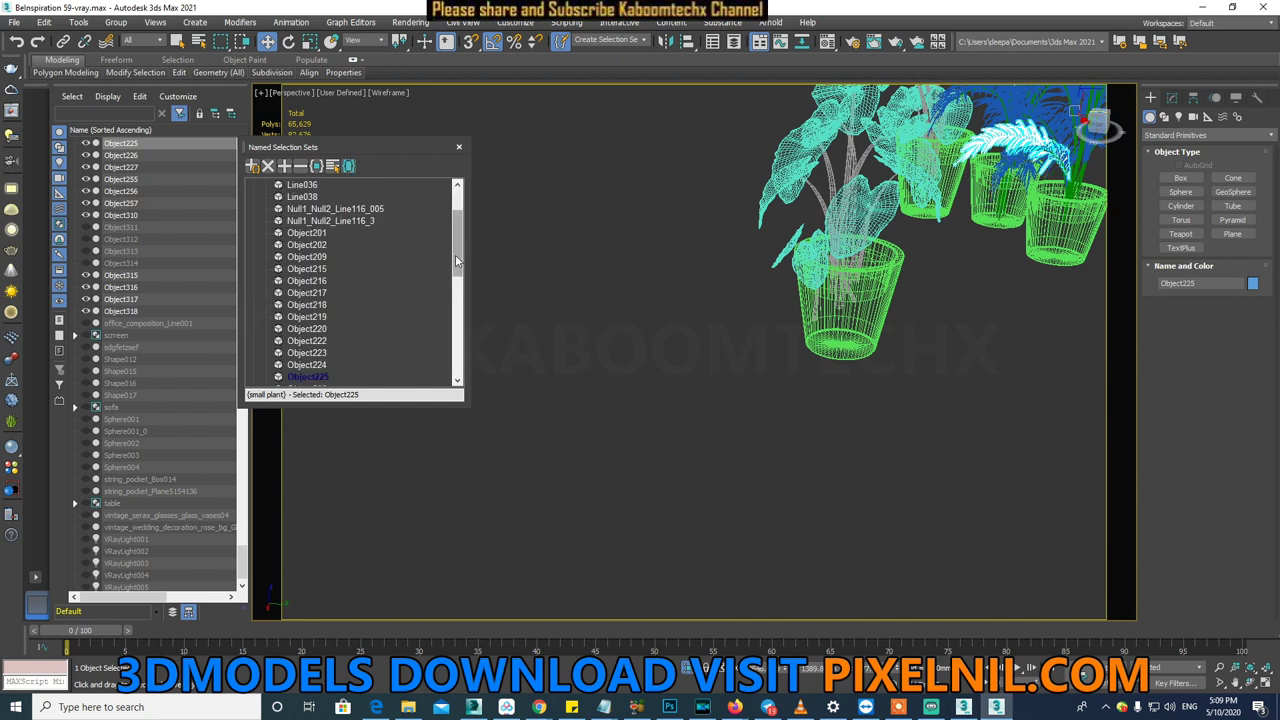
left_click_drag(455, 254, 461, 222)
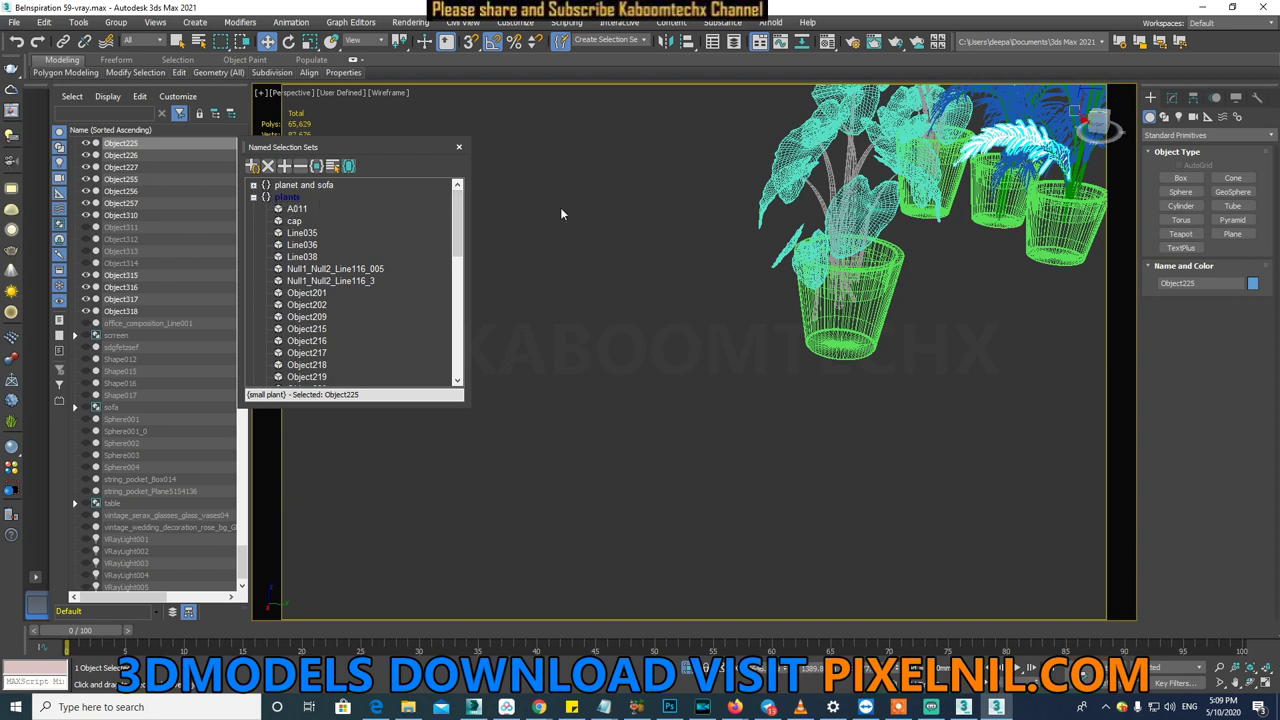
left_click(253, 198)
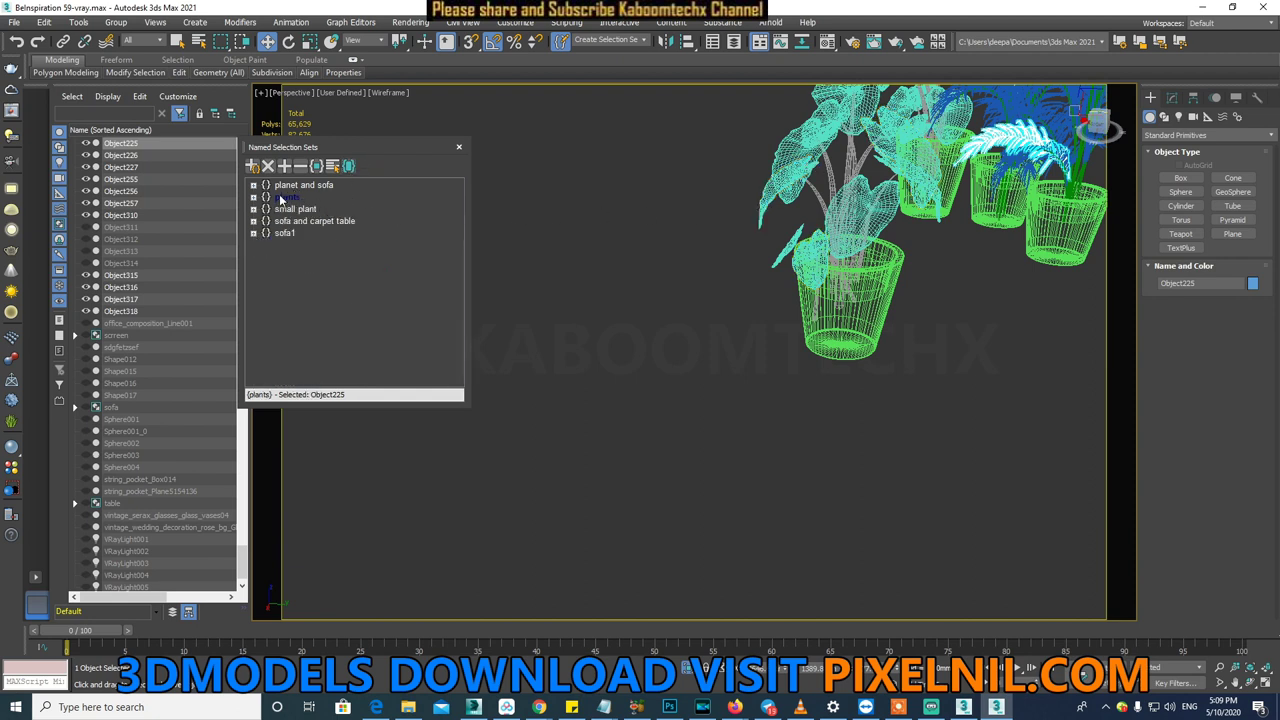
left_click(254, 198)
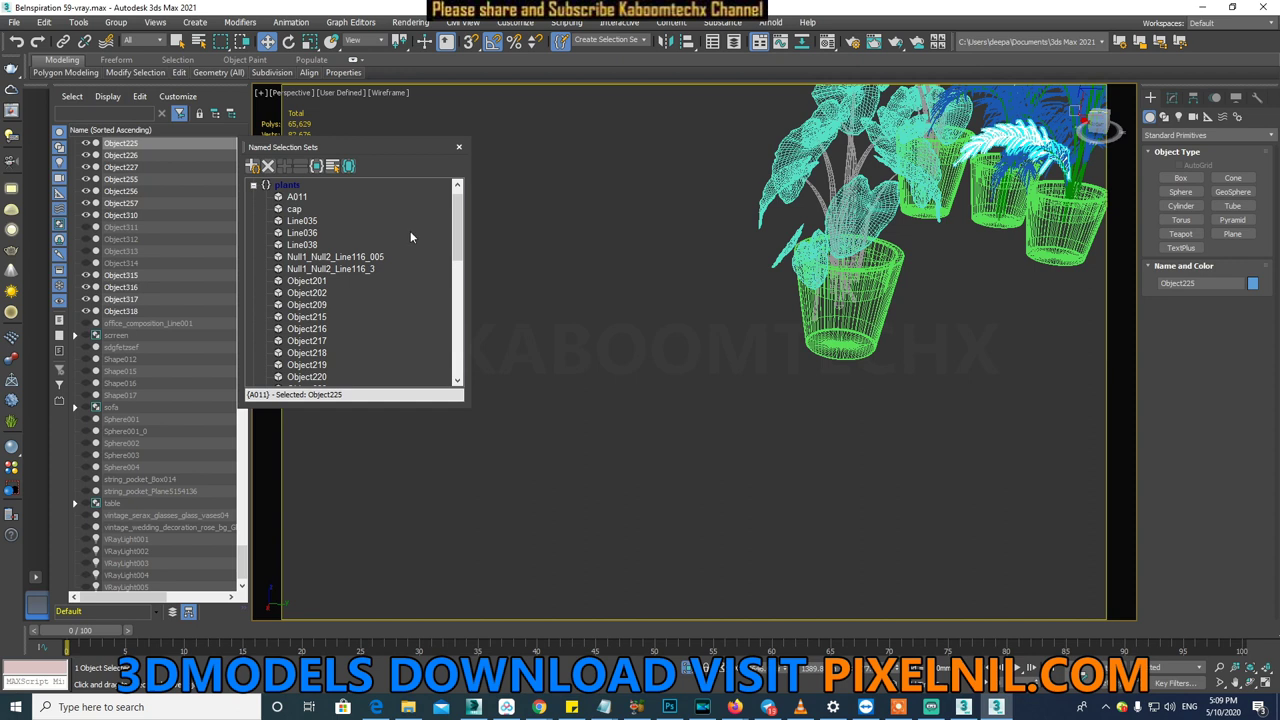